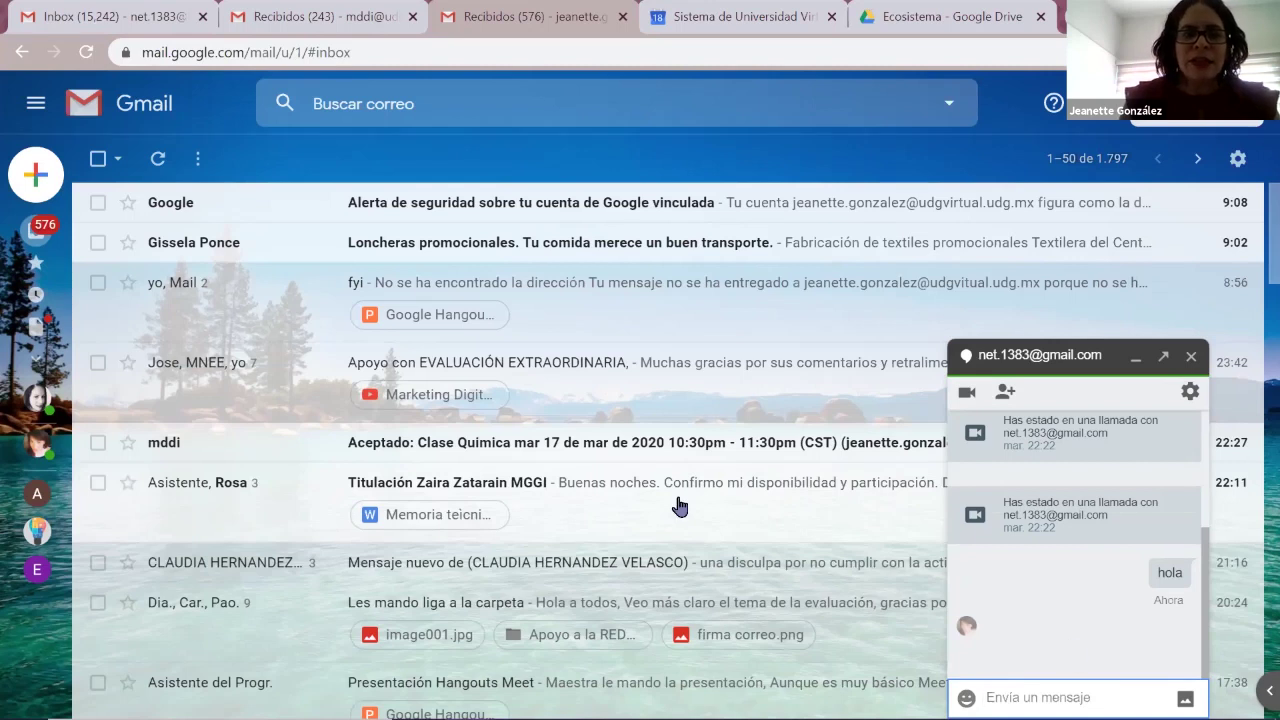
- Close the chat conversation and switch to Google Calendar
{"action": "mouse_move", "coordinate": [38, 500]}
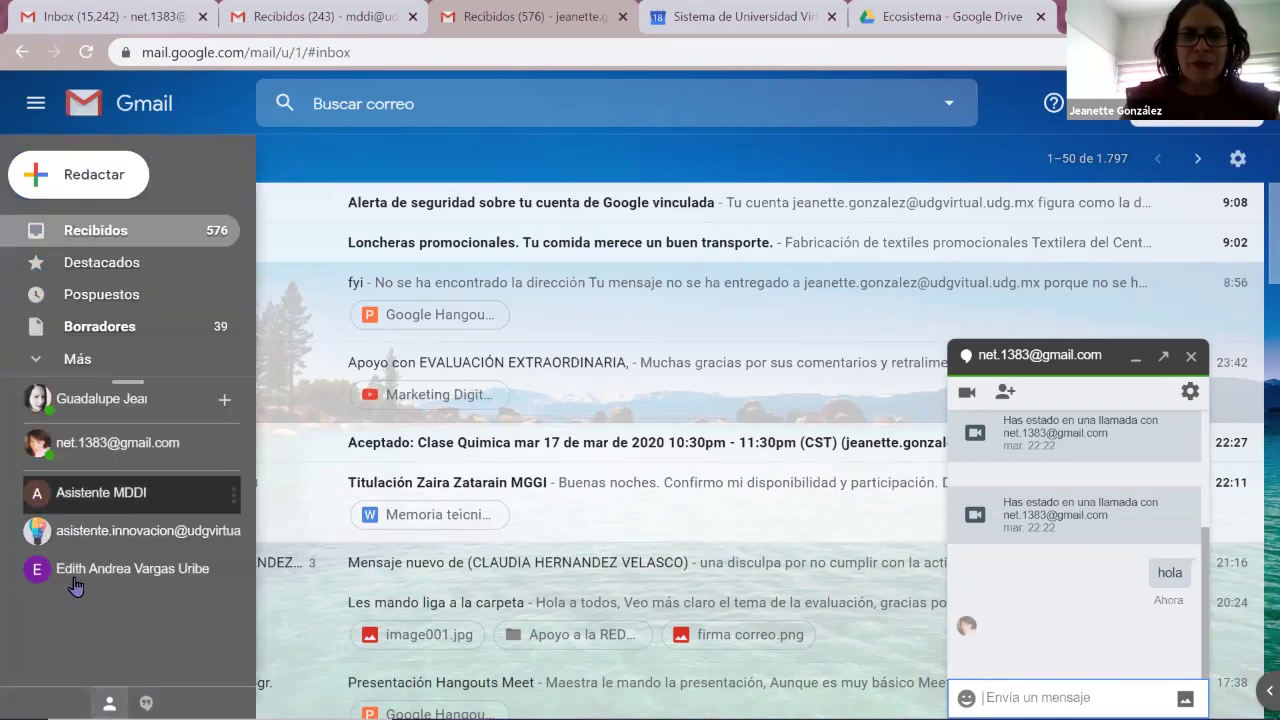
{"action": "left_click", "coordinate": [1191, 364]}
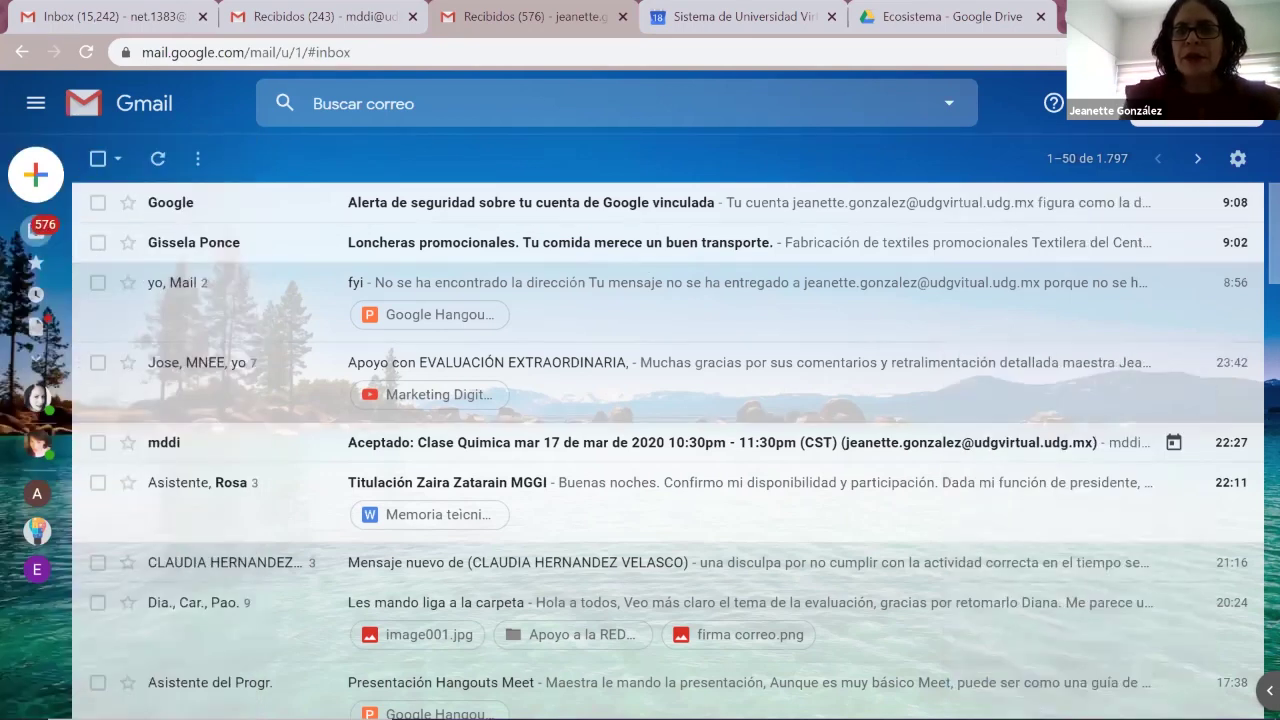
{"action": "left_click", "coordinate": [1100, 103]}
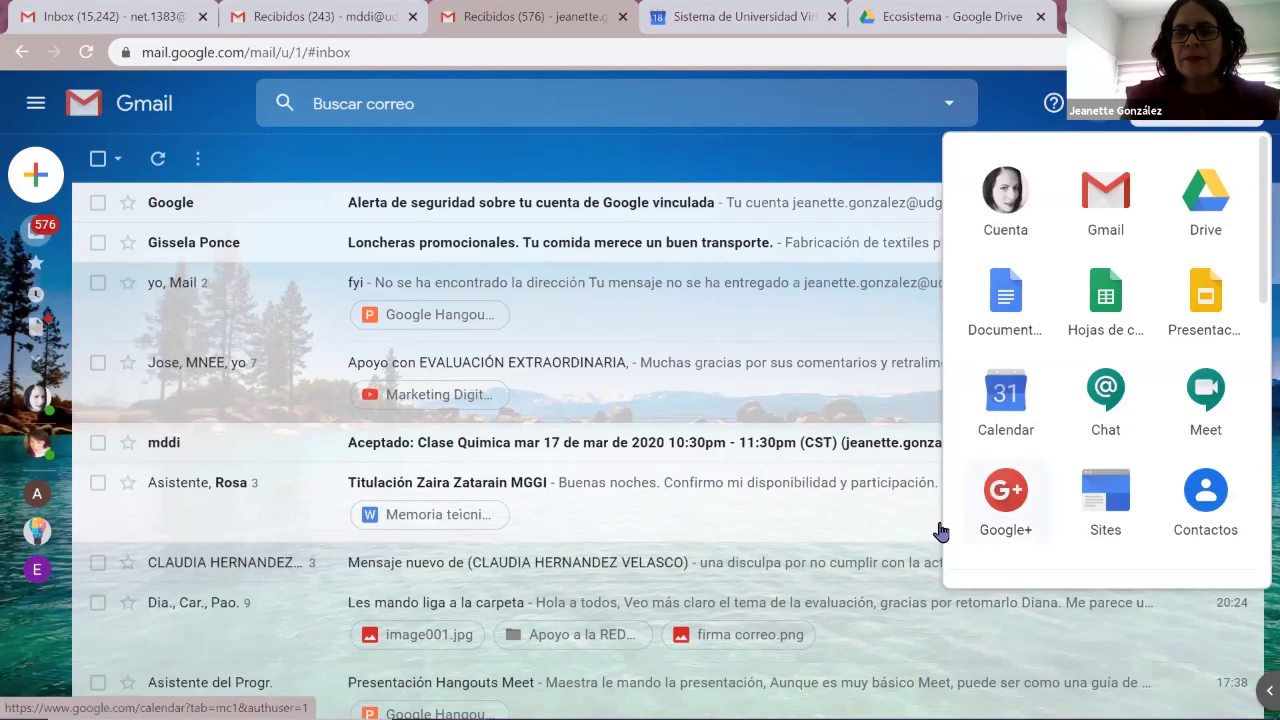
{"action": "left_click", "coordinate": [1002, 400]}
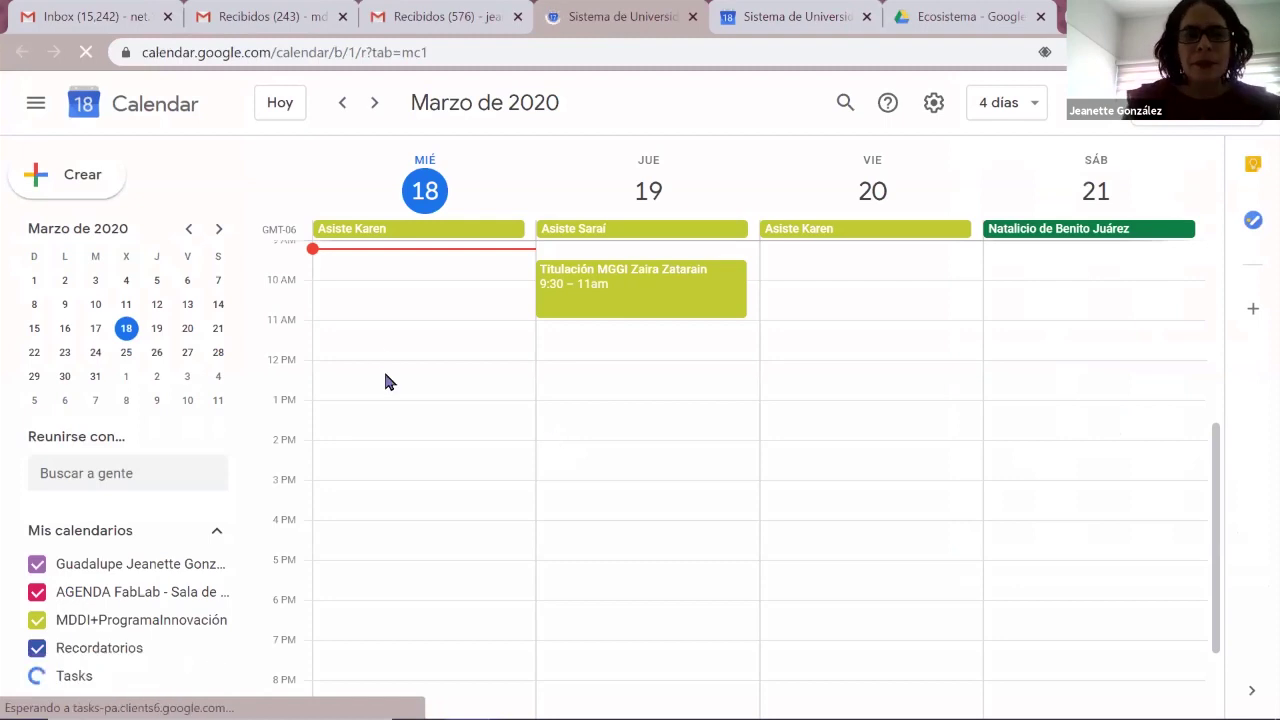
- Create an event on 18 March 2020 from 10:00am to 11:00am with full options, titled "Clase de quimica"
{"action": "left_click", "coordinate": [368, 287]}
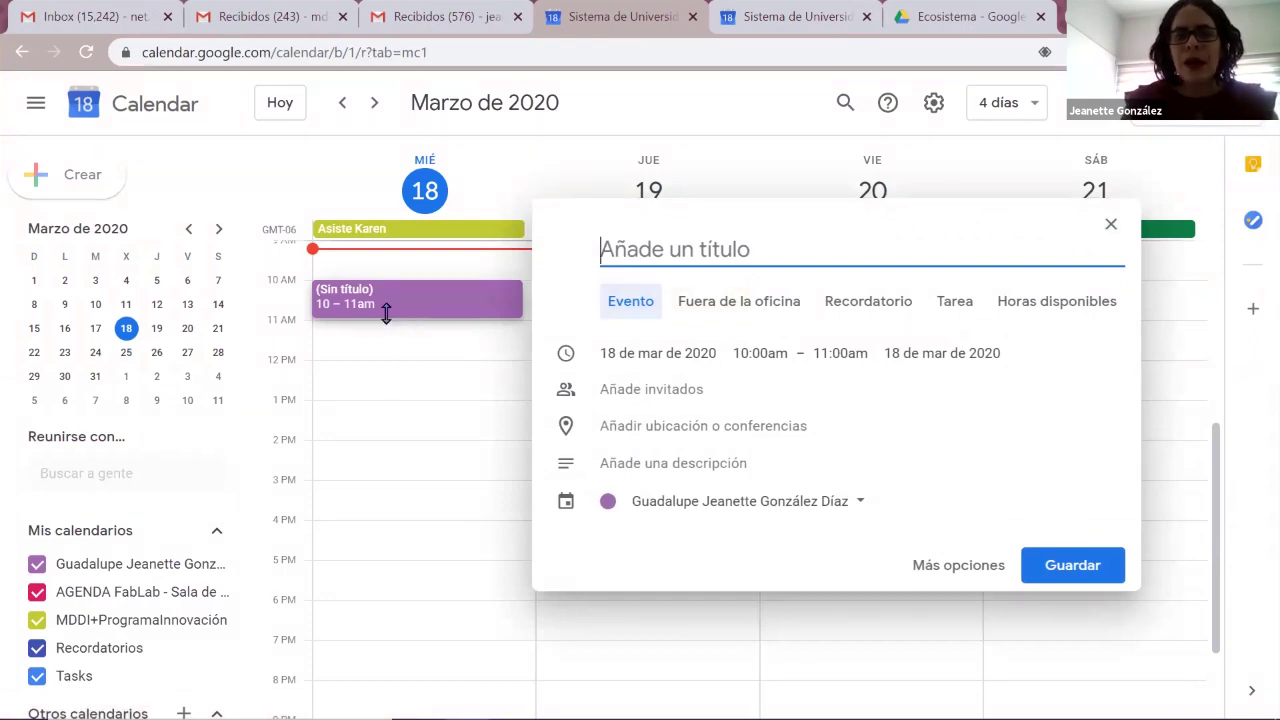
{"action": "left_click", "coordinate": [966, 568]}
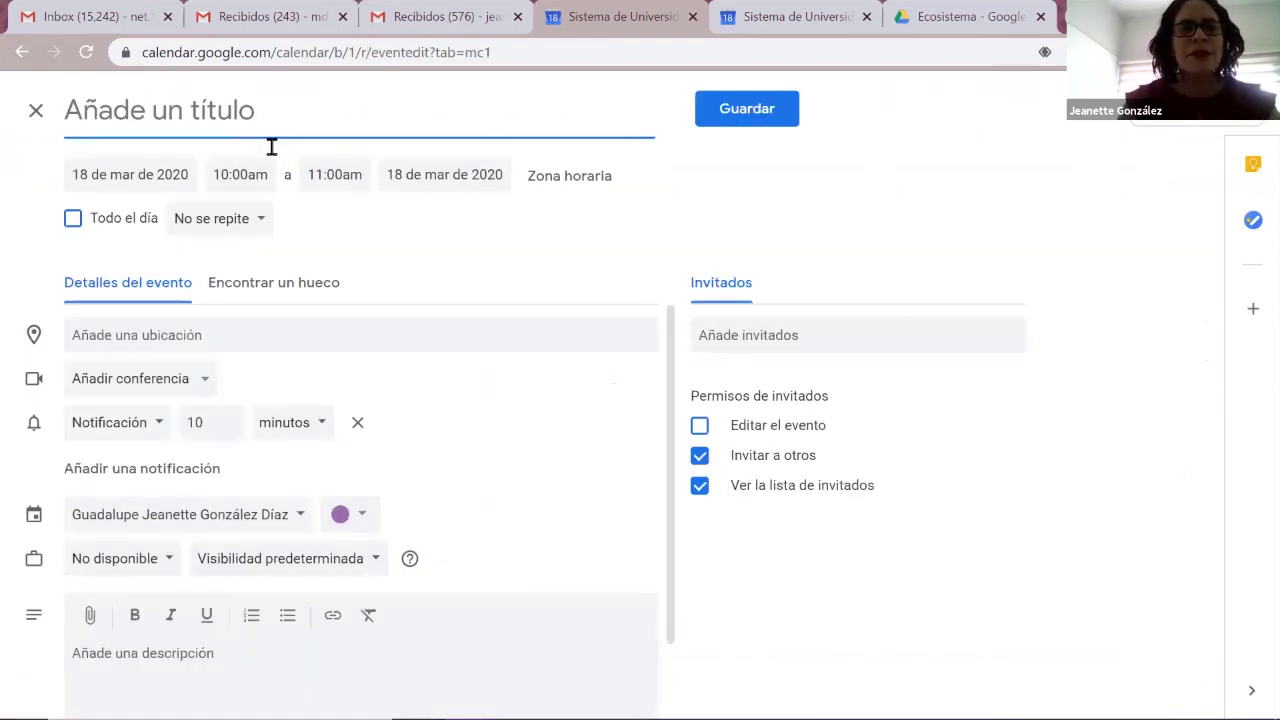
{"action": "type", "text": "Clase"}
{"action": "key", "text": "BackSpace"}
{"action": "type", "text": "se"}
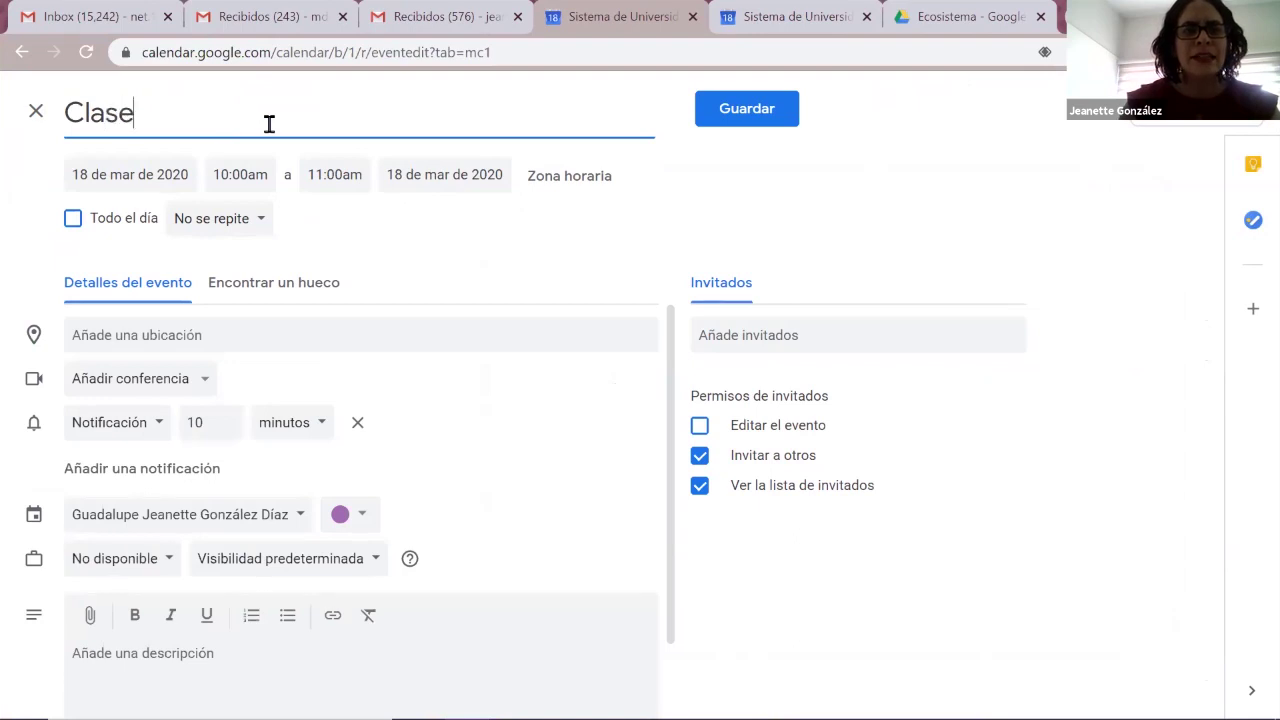
{"action": "type", "text": " de quimic"}
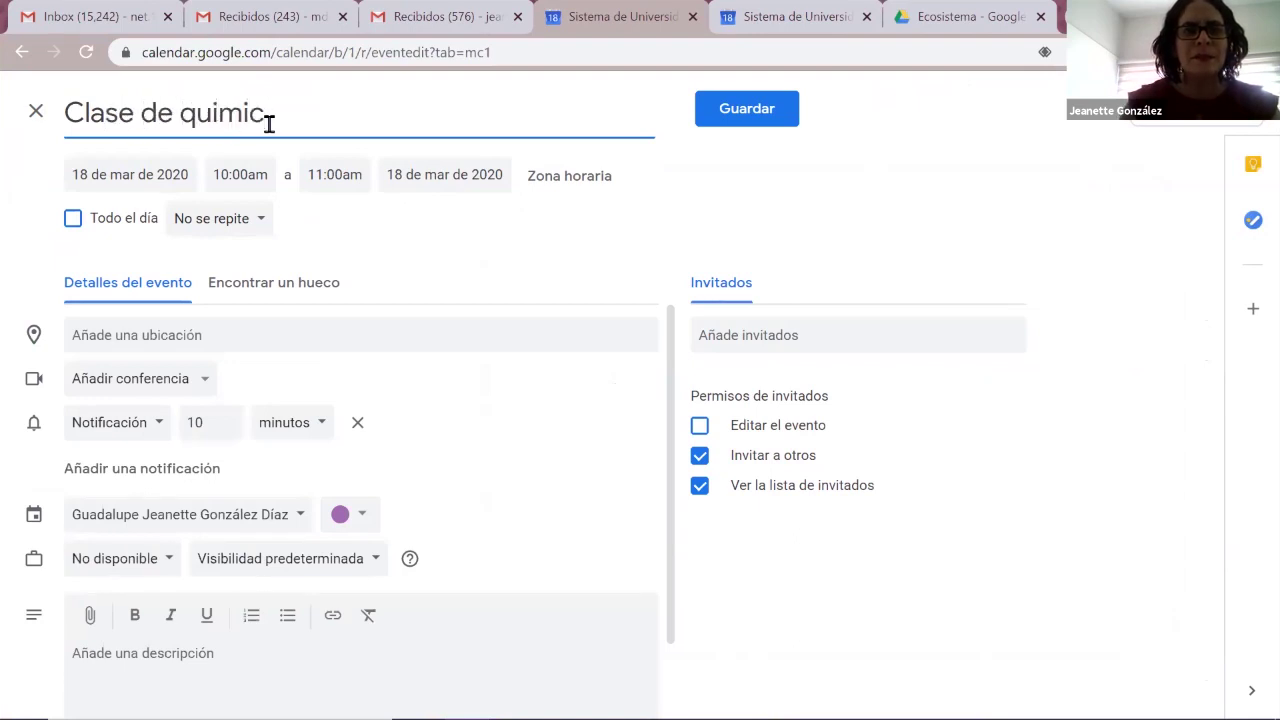
{"action": "type", "text": "a"}
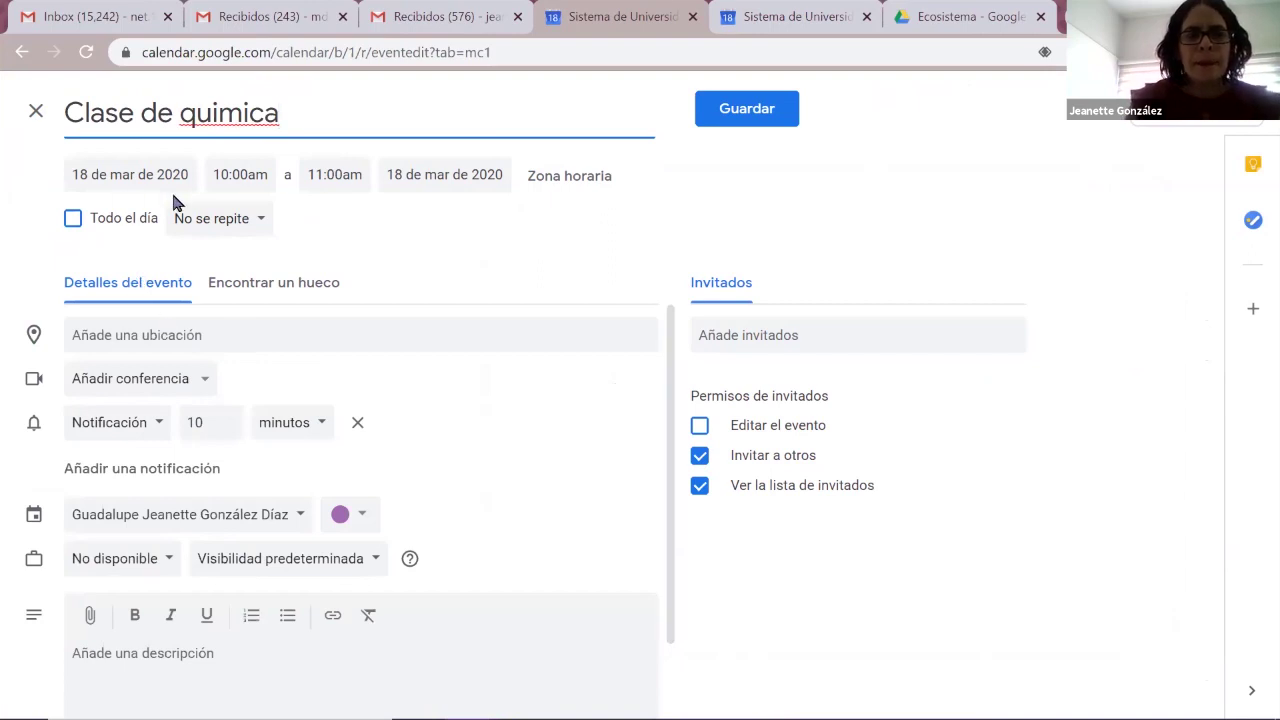
{"action": "left_click", "coordinate": [227, 239]}
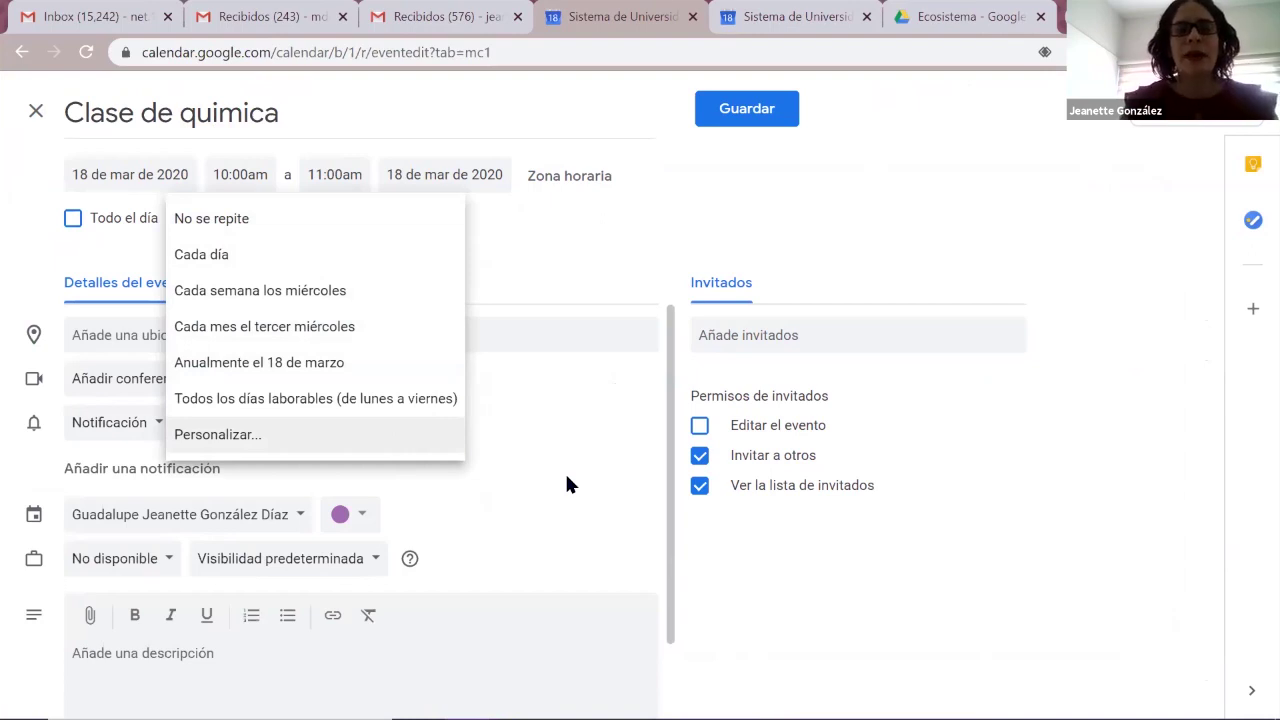
{"action": "left_click", "coordinate": [990, 590]}
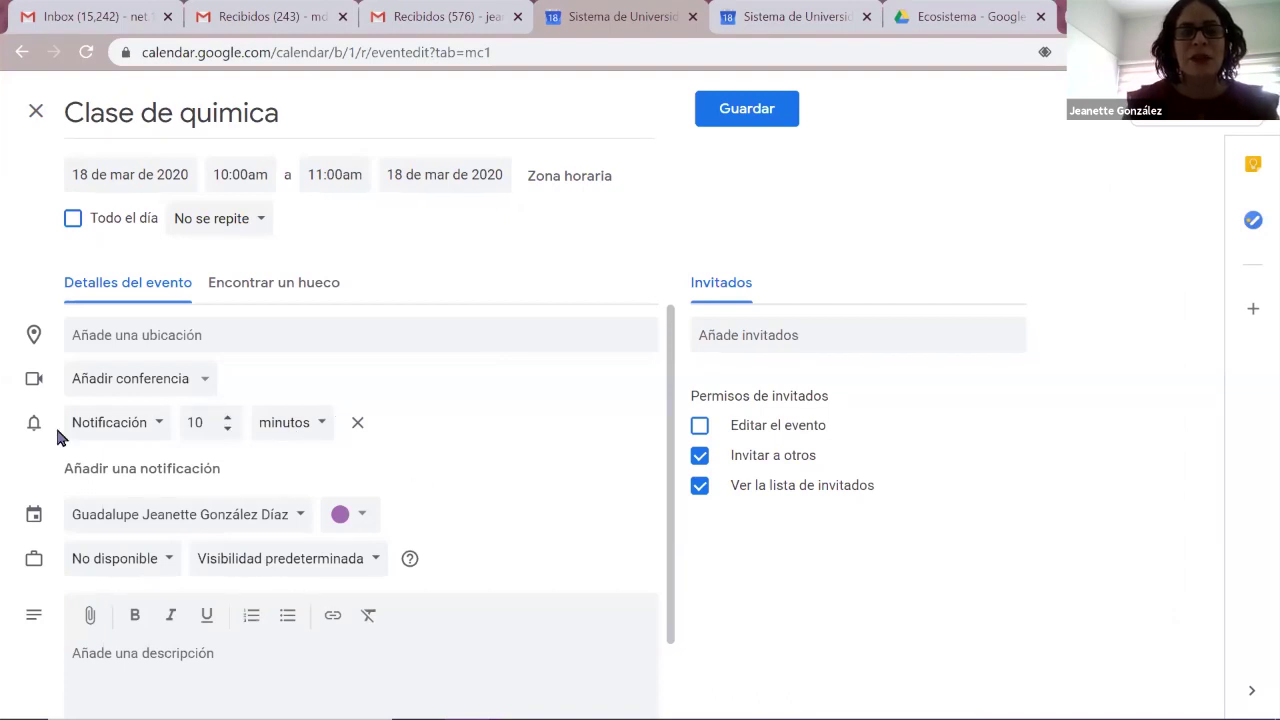
- Add a Hangouts Meet conference to the event and expand its details with the meeting ID open for editing
{"action": "left_click", "coordinate": [205, 385]}
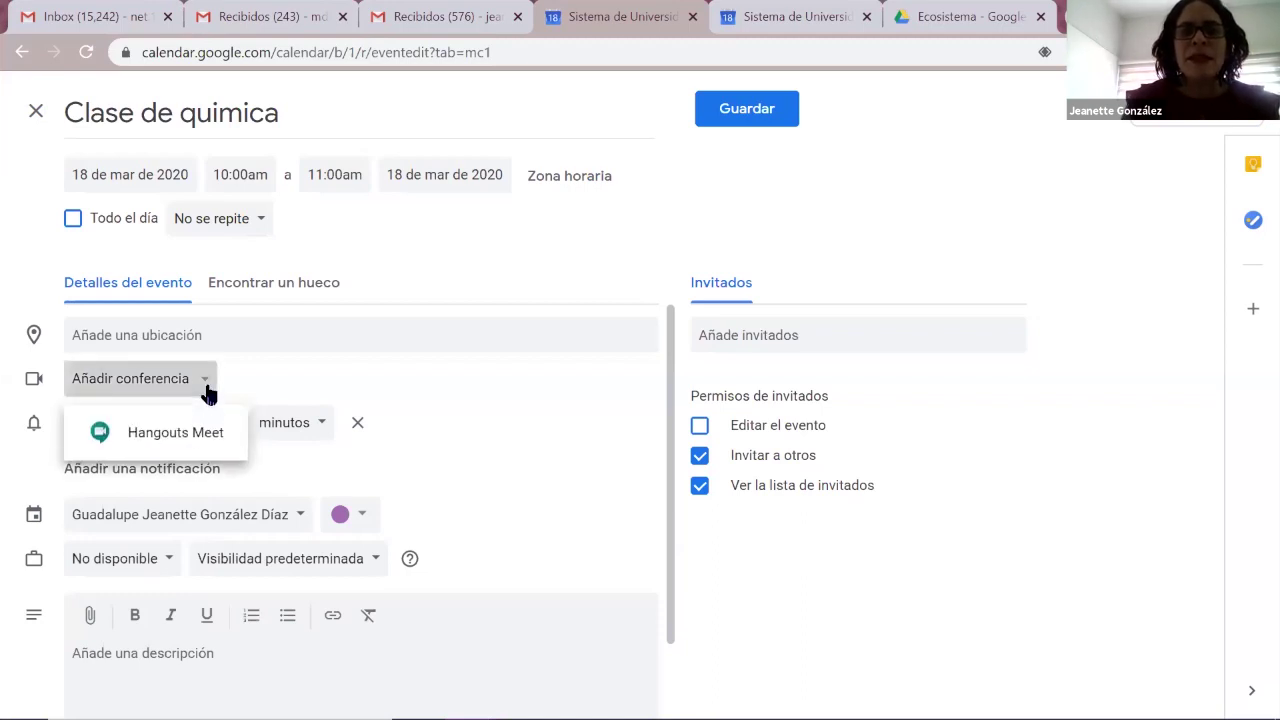
{"action": "left_click", "coordinate": [200, 438]}
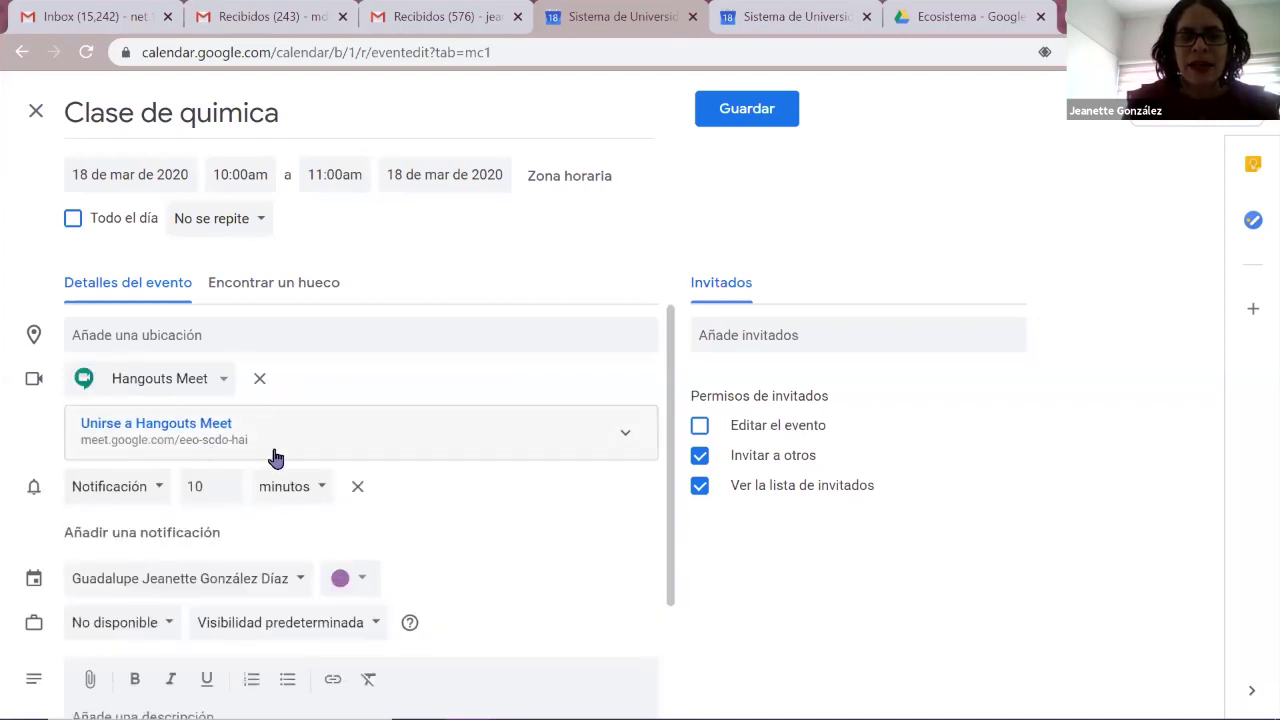
{"action": "left_click", "coordinate": [333, 443]}
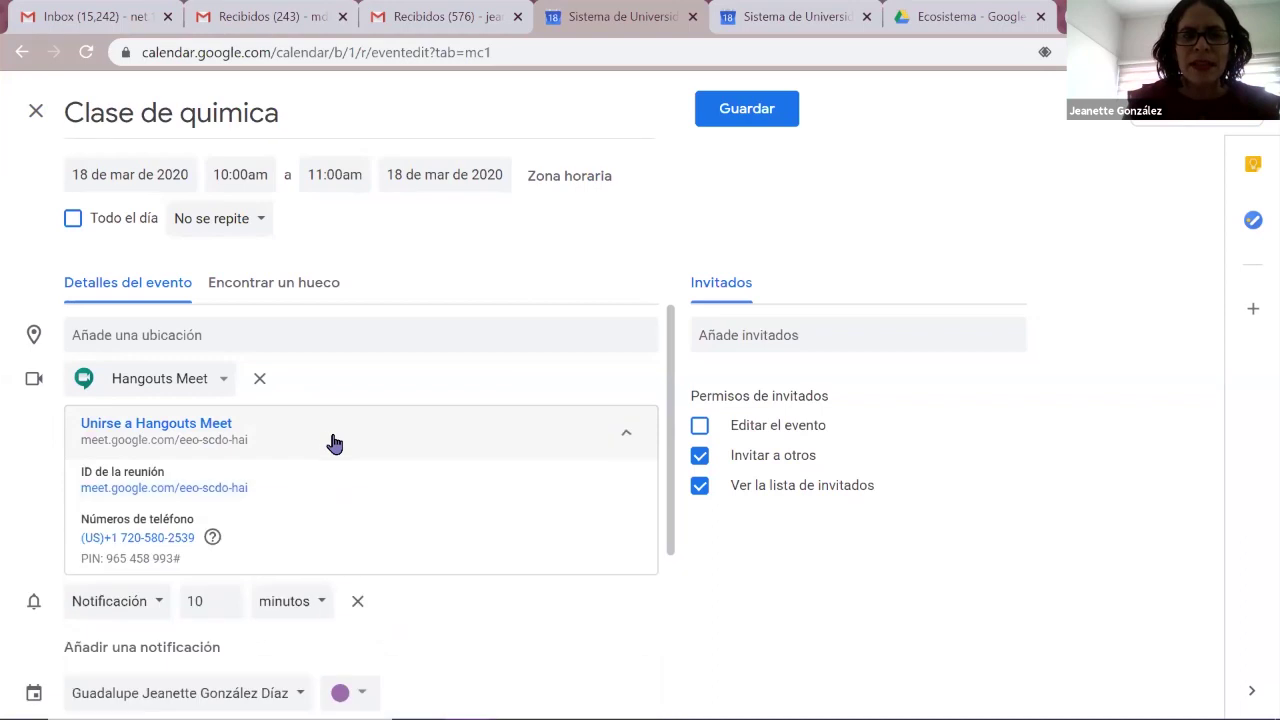
{"action": "left_click", "coordinate": [275, 482]}
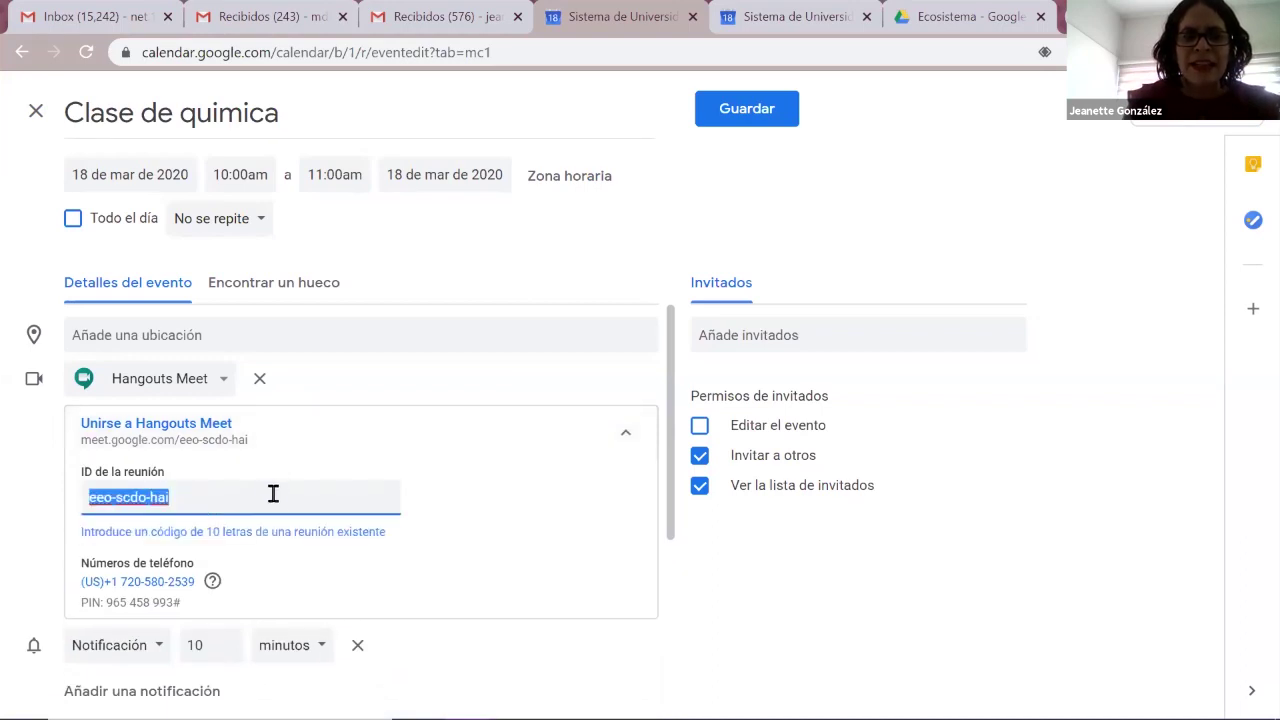
{"action": "right_click", "coordinate": [489, 572]}
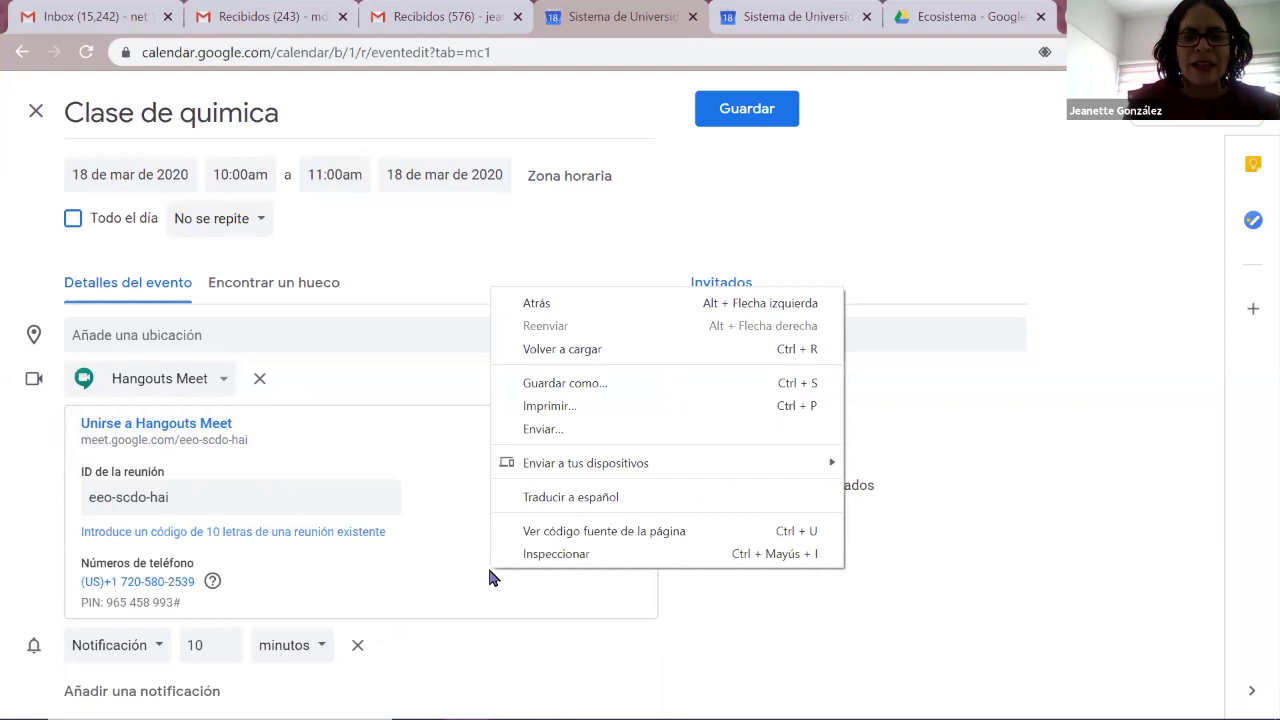
{"action": "left_click", "coordinate": [716, 642]}
{"action": "key", "text": "Escape"}
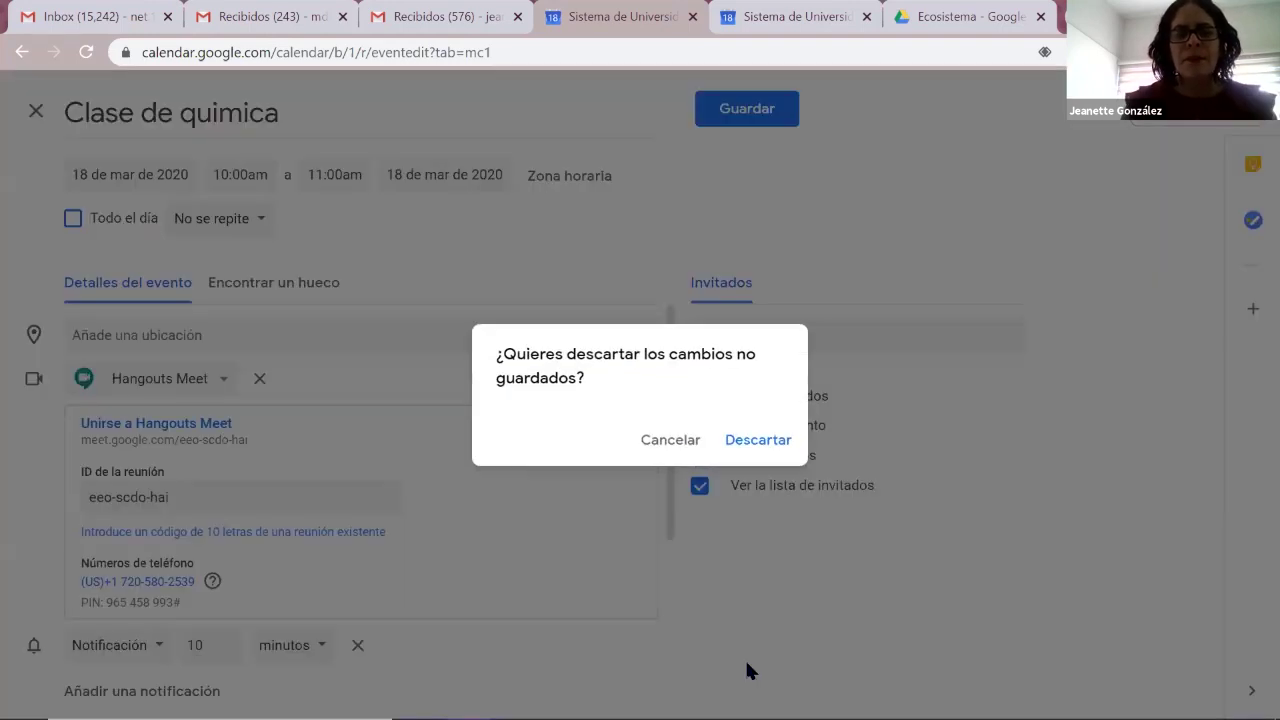
{"action": "left_click", "coordinate": [672, 441]}
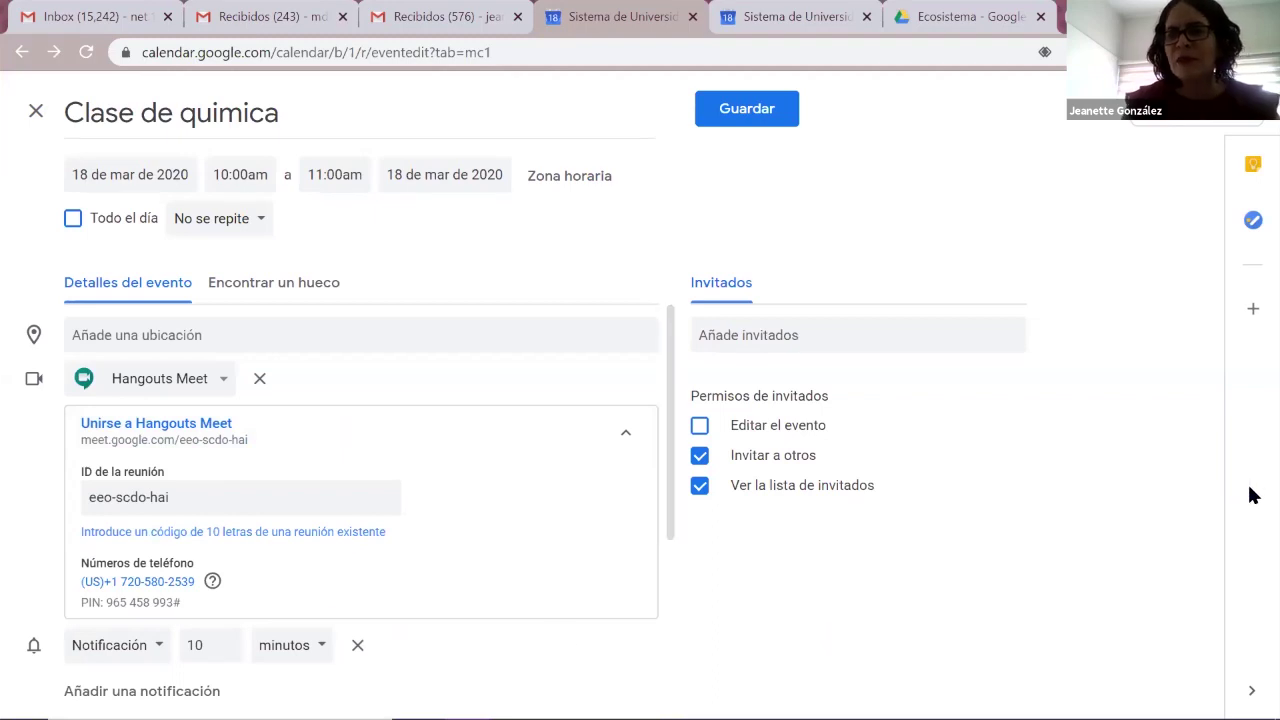
{"action": "right_click", "coordinate": [1062, 585]}
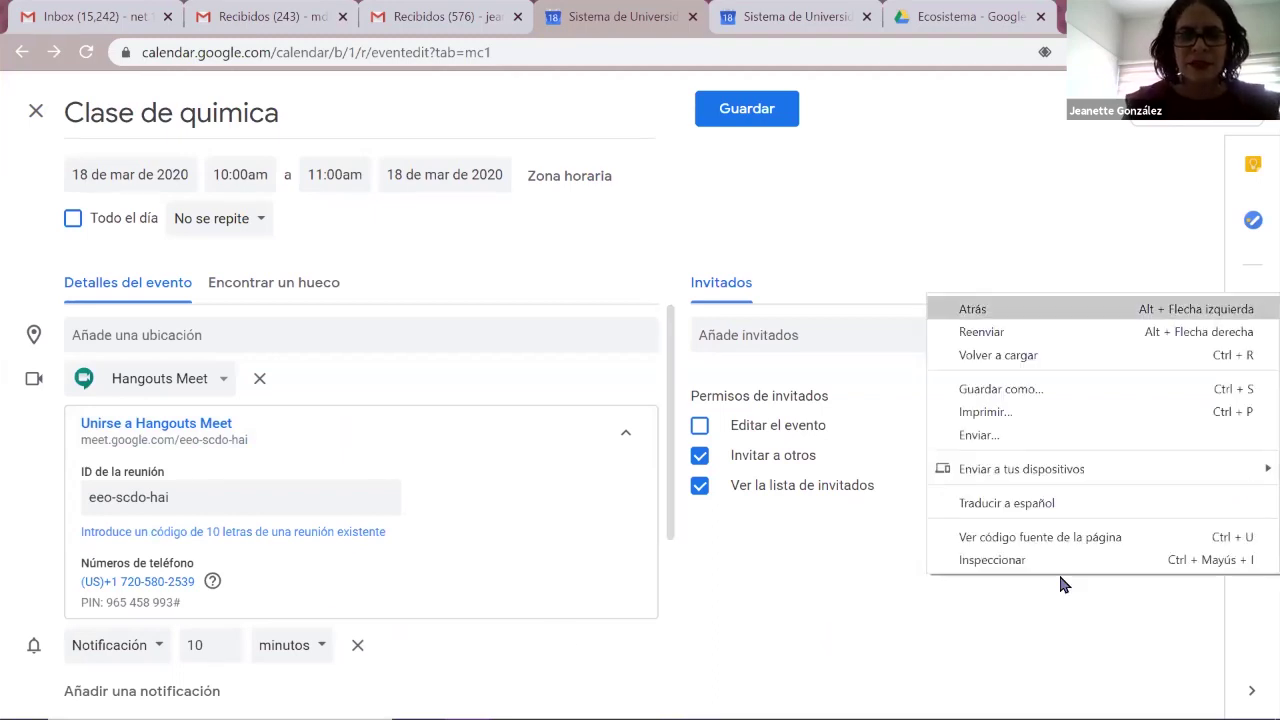
{"action": "left_click", "coordinate": [891, 635]}
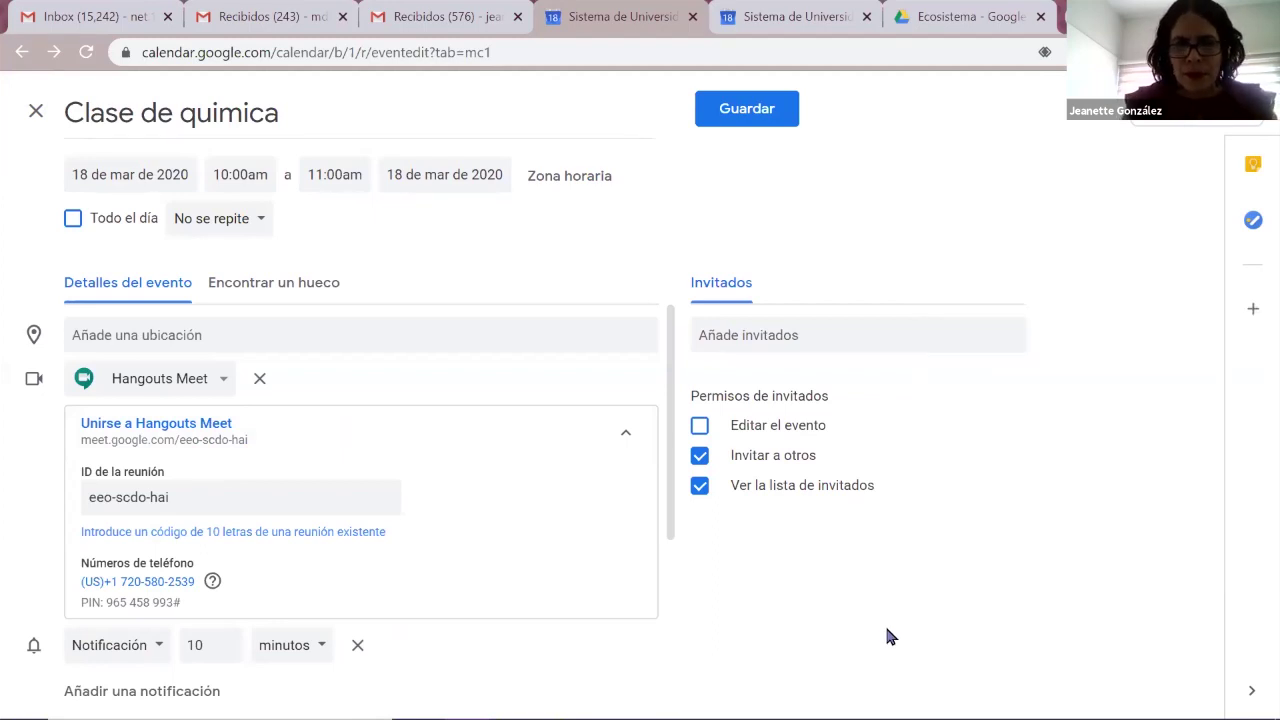
- Review the notification's time and unit options and attach the recent Microcurso document to the event description
{"action": "left_click_drag", "start_coordinate": [674, 486], "coordinate": [658, 654]}
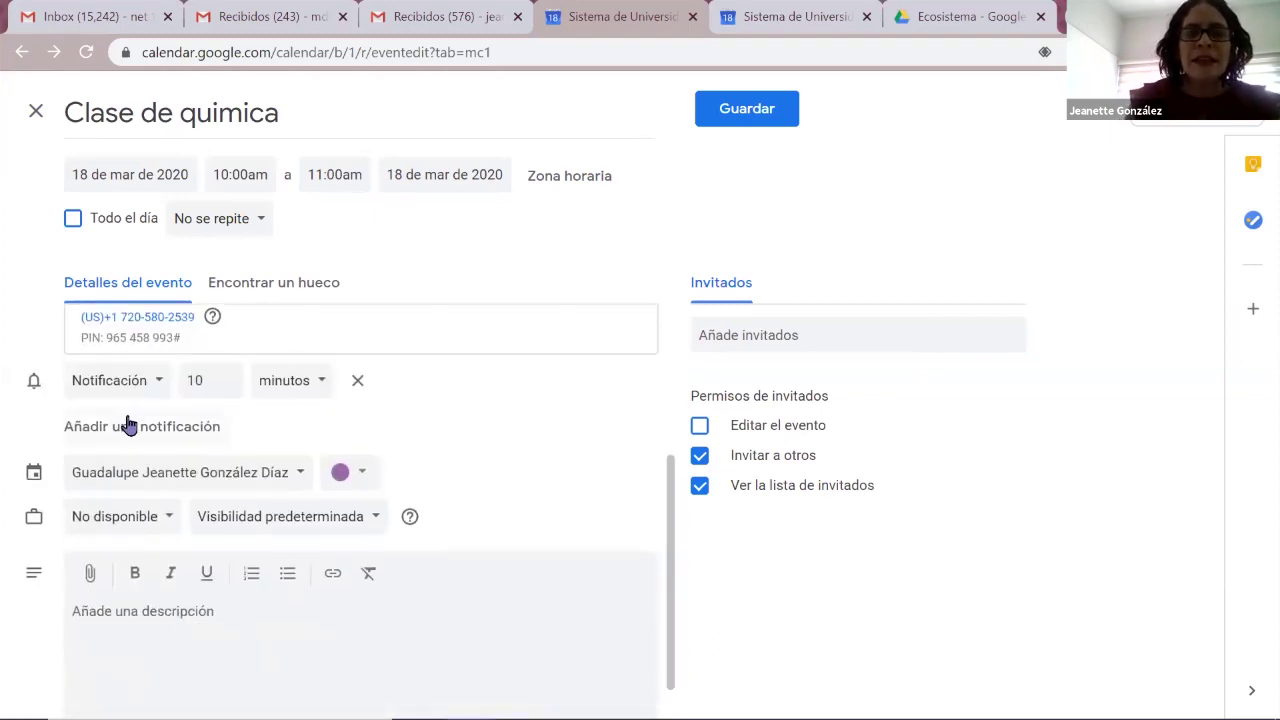
{"action": "left_click", "coordinate": [208, 383]}
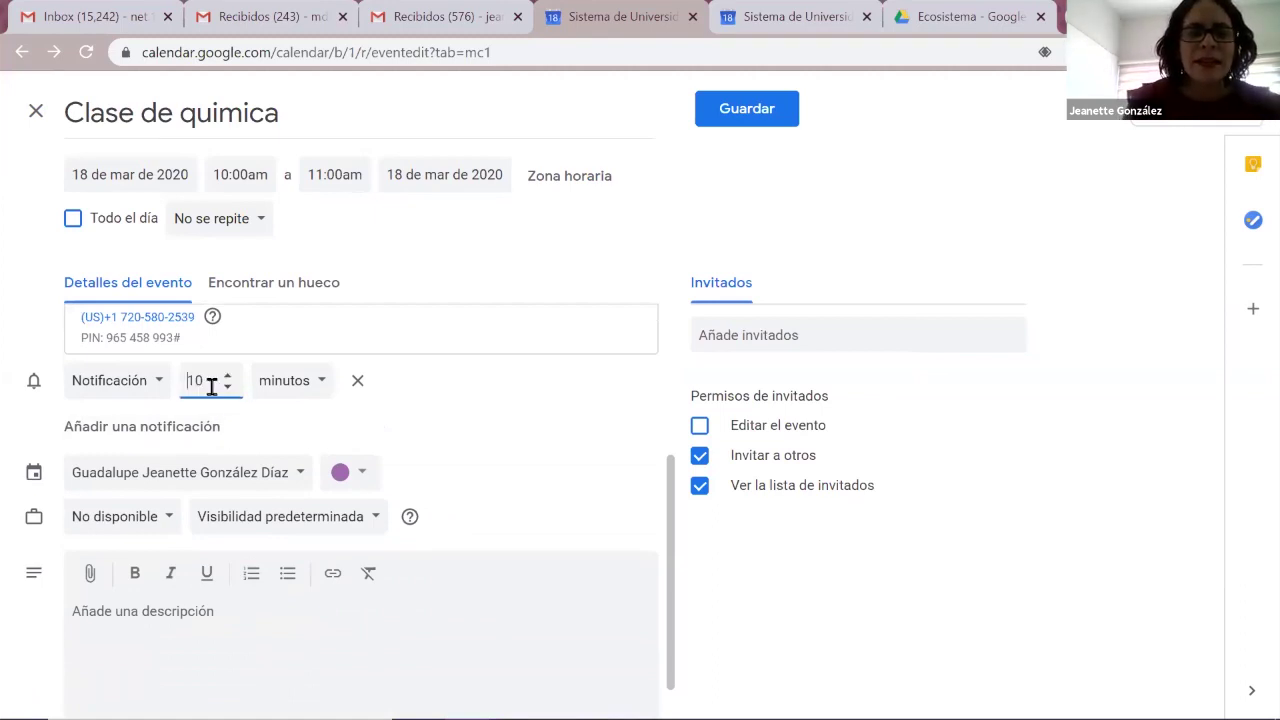
{"action": "left_click", "coordinate": [300, 395]}
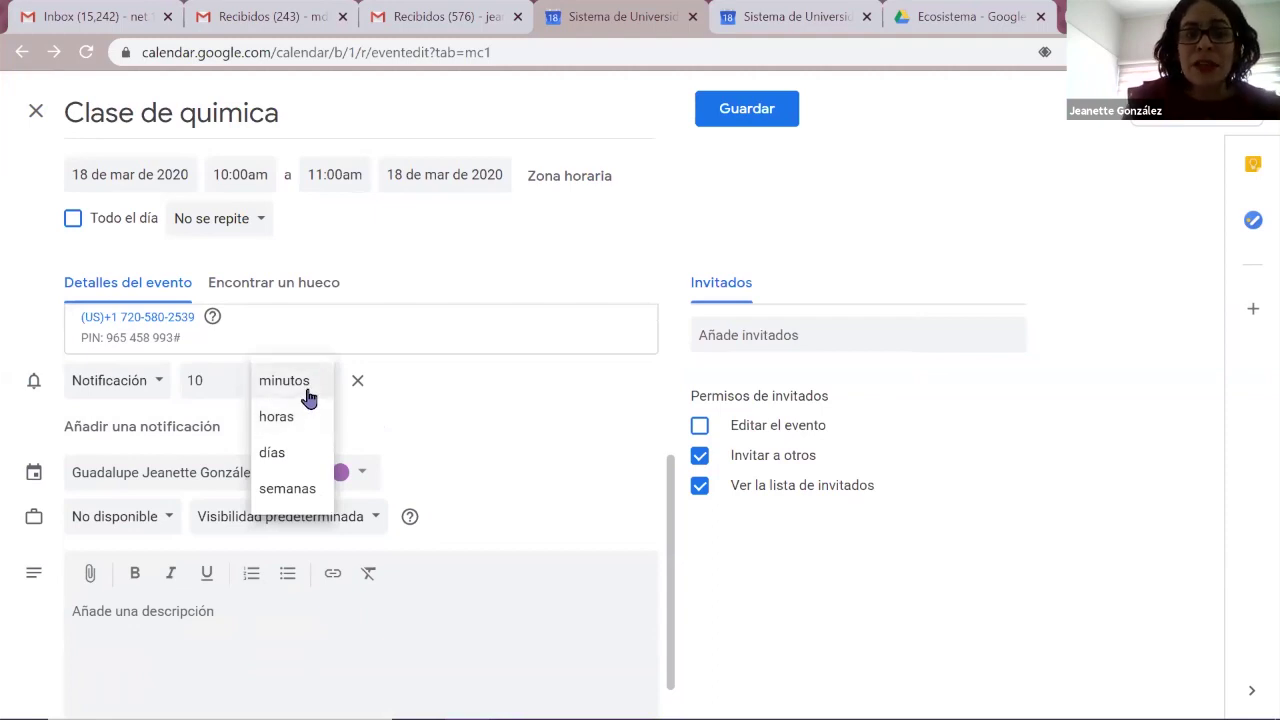
{"action": "left_click", "coordinate": [484, 430]}
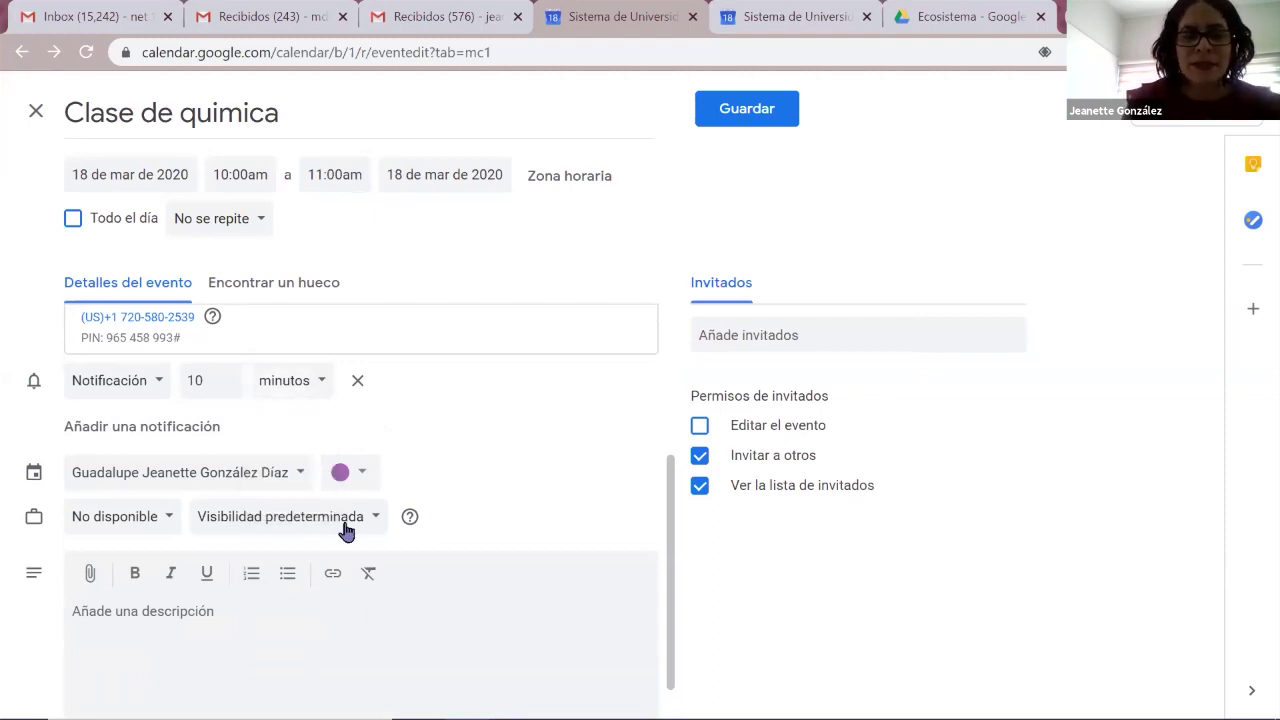
{"action": "left_click", "coordinate": [92, 573]}
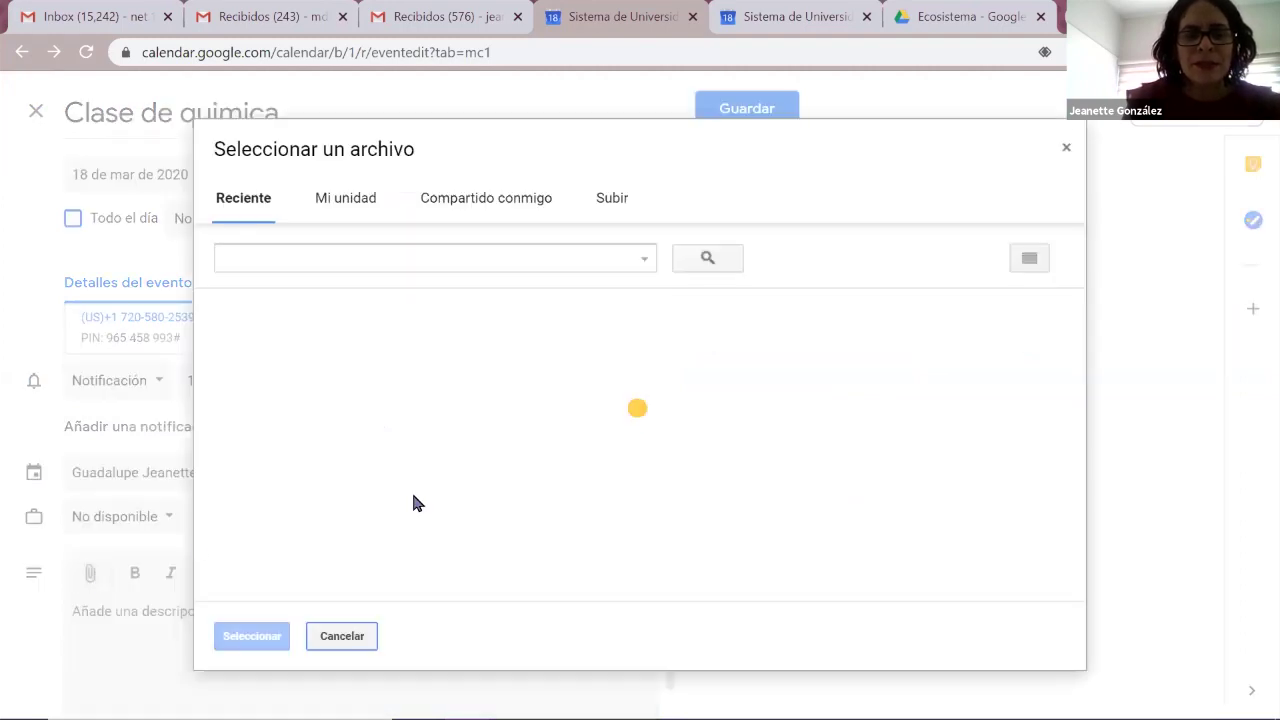
{"action": "double_click", "coordinate": [309, 465]}
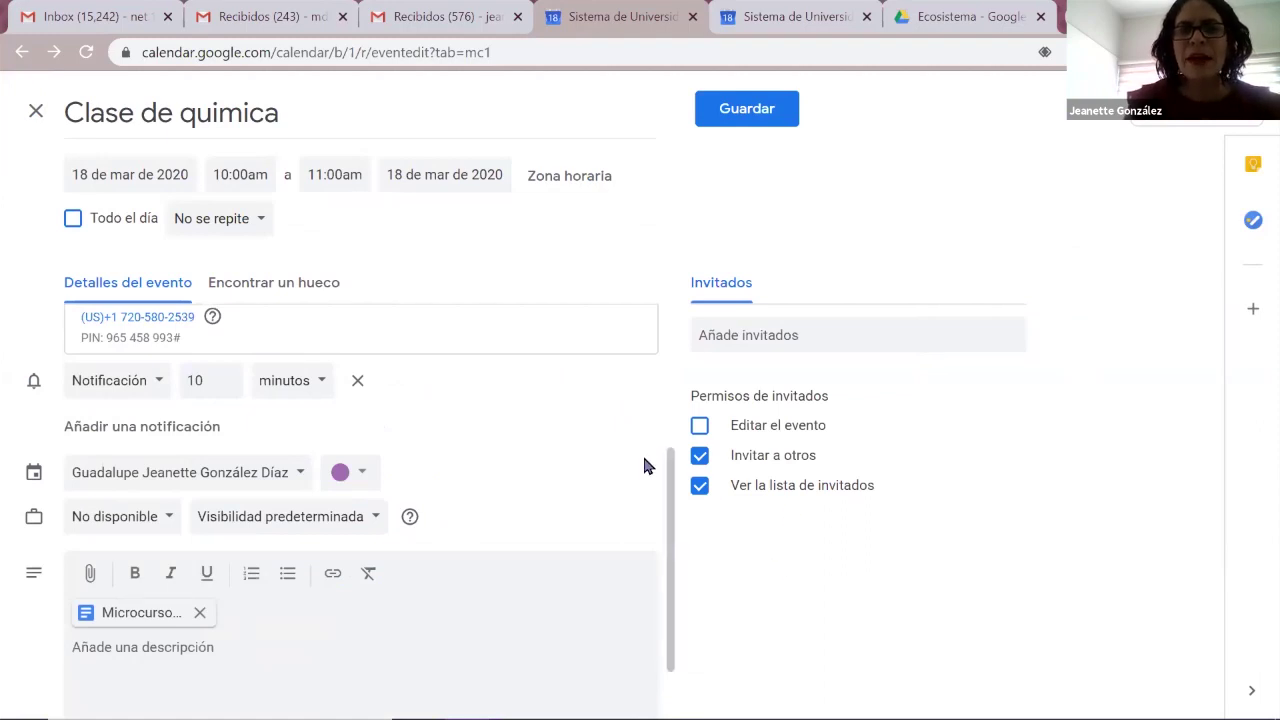
- Invite the MDDI assistant and the innovation assistant accounts from the suggested guests
{"action": "left_click", "coordinate": [784, 333]}
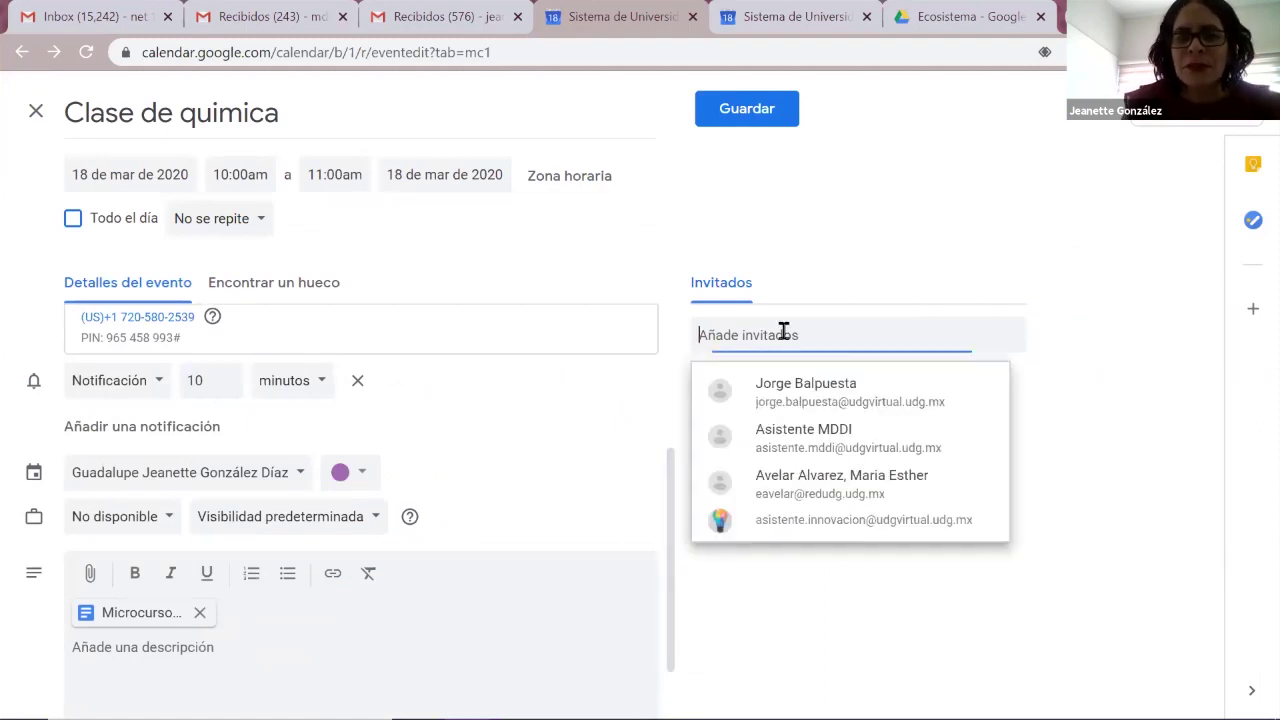
{"action": "left_click", "coordinate": [825, 433]}
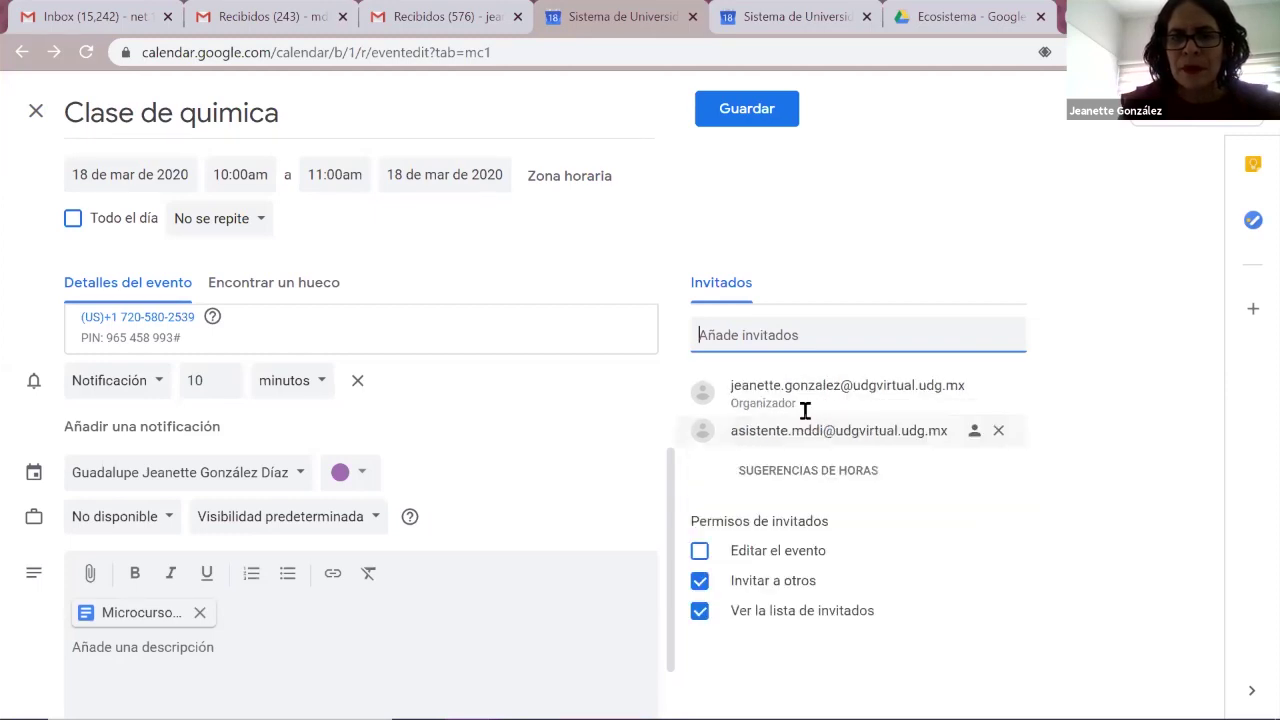
{"action": "left_click", "coordinate": [785, 338]}
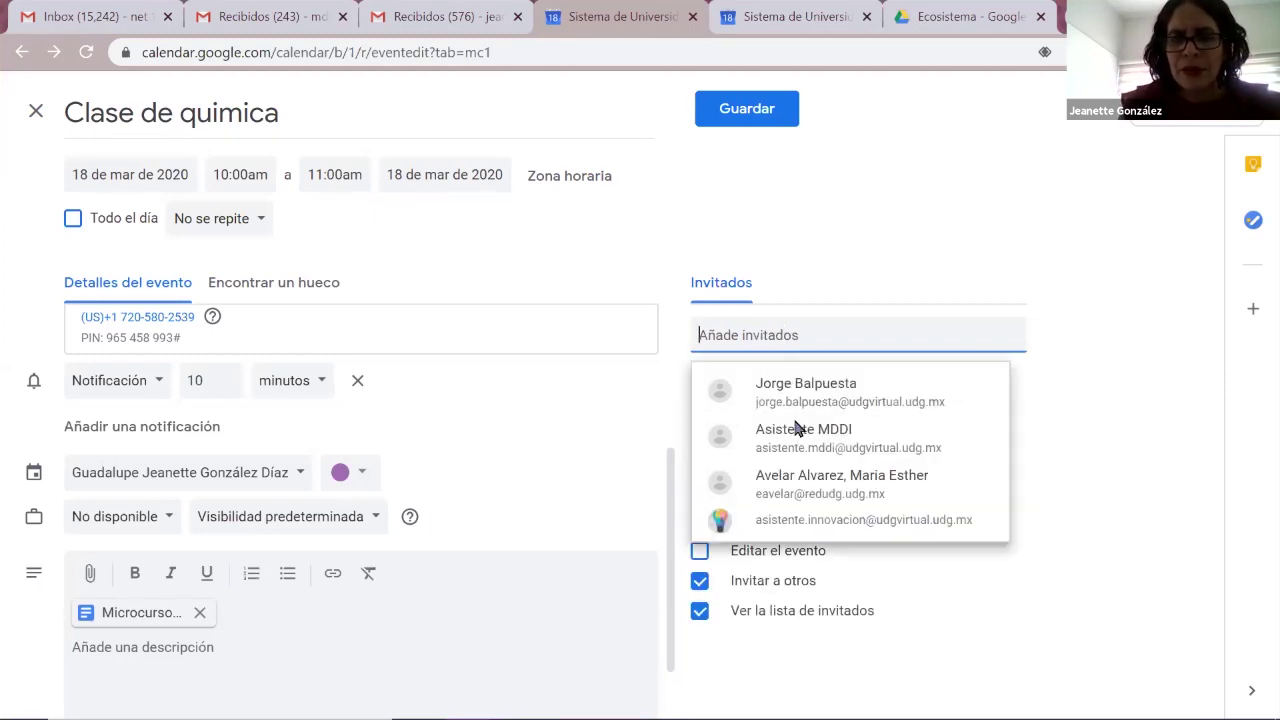
{"action": "left_click", "coordinate": [845, 520]}
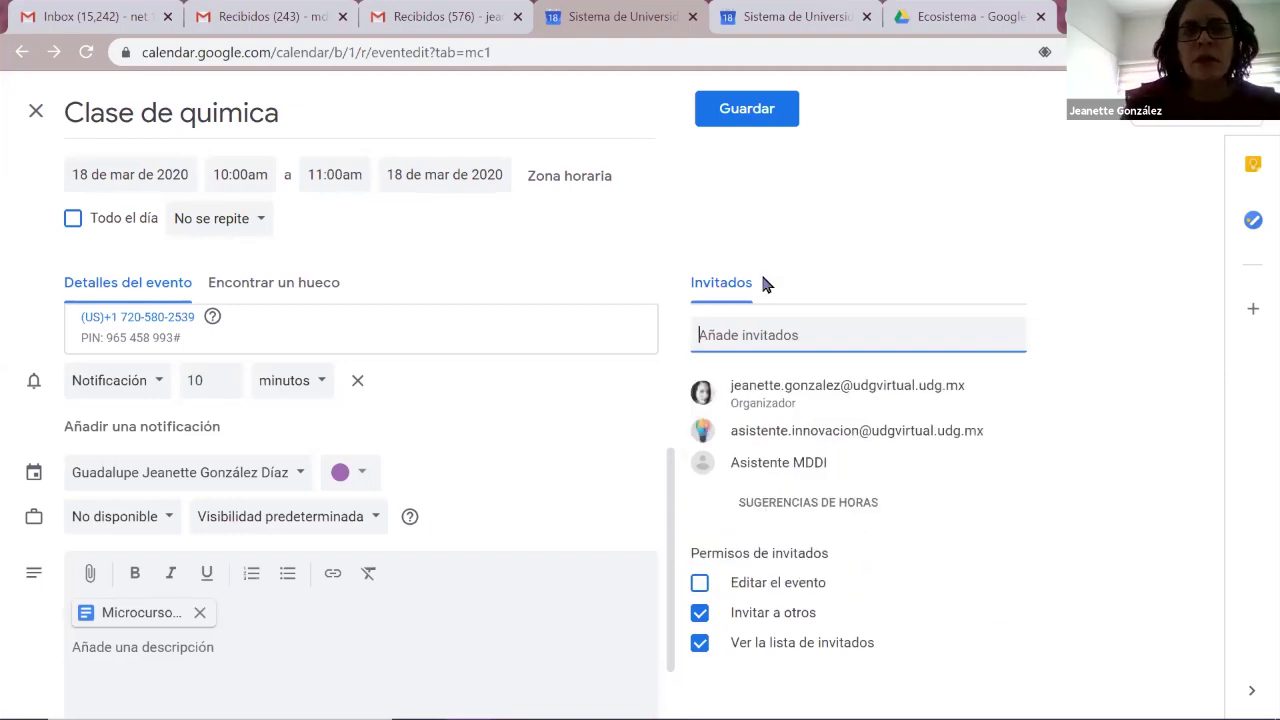
- Back out of saving the event and sending invitations, and add a guest with a Gmail address found by searching "net"
{"action": "left_click", "coordinate": [745, 130]}
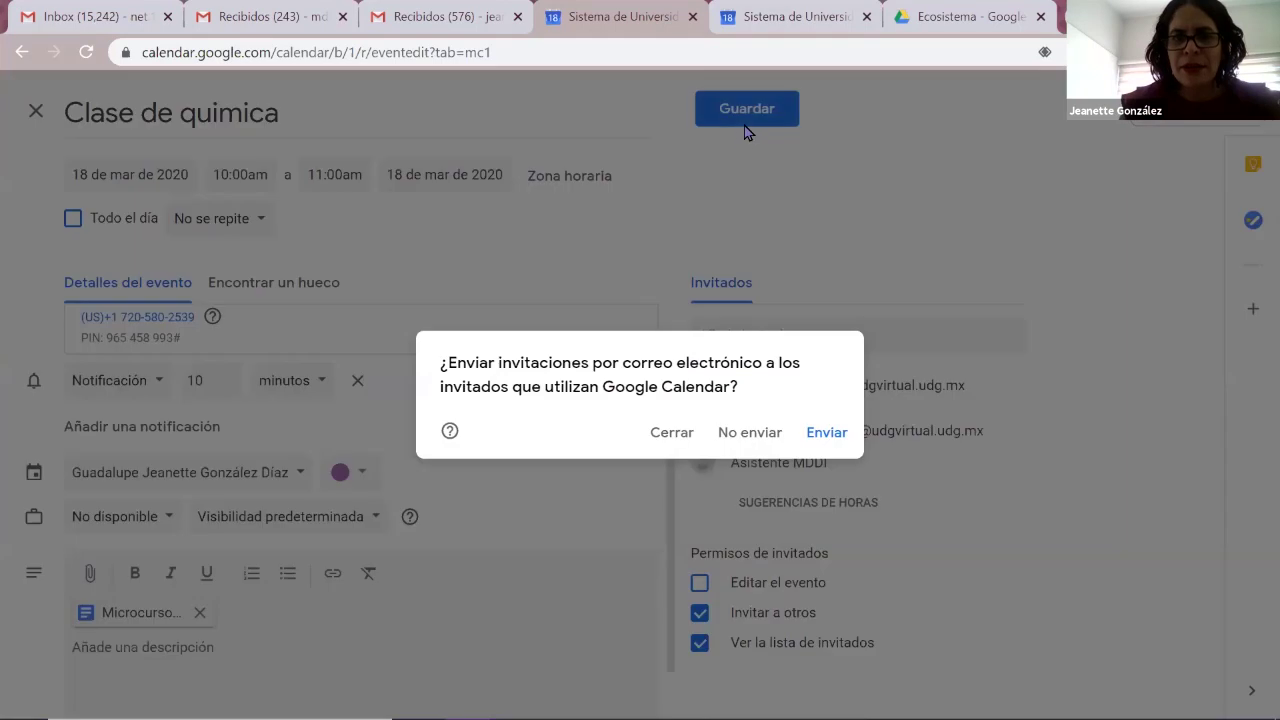
{"action": "left_click", "coordinate": [671, 432]}
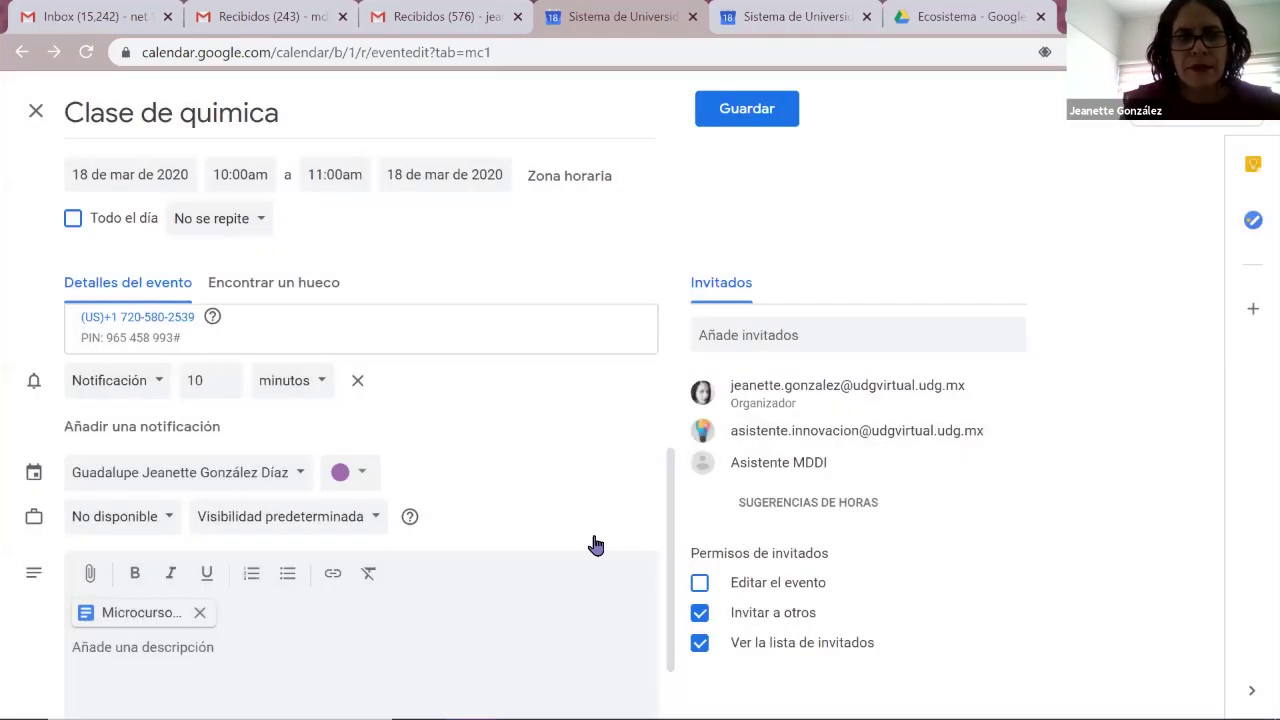
{"action": "left_click", "coordinate": [738, 334]}
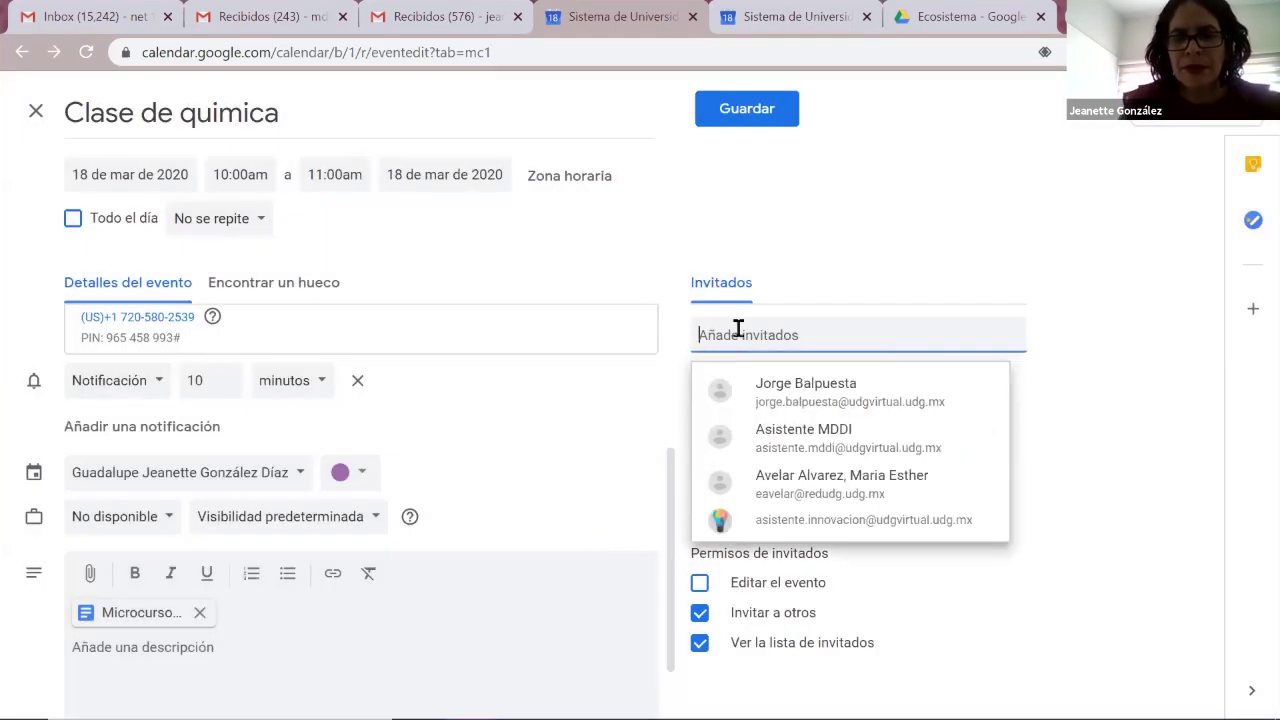
{"action": "type", "text": "net"}
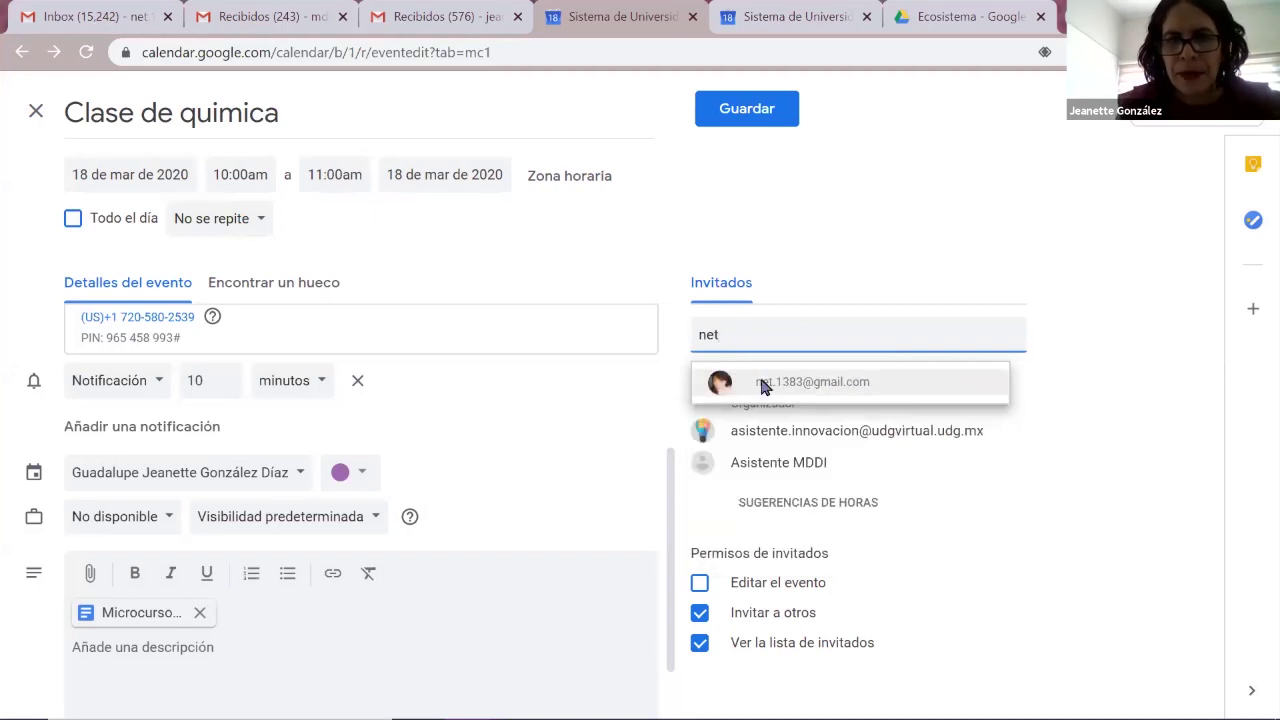
{"action": "double_click", "coordinate": [763, 388]}
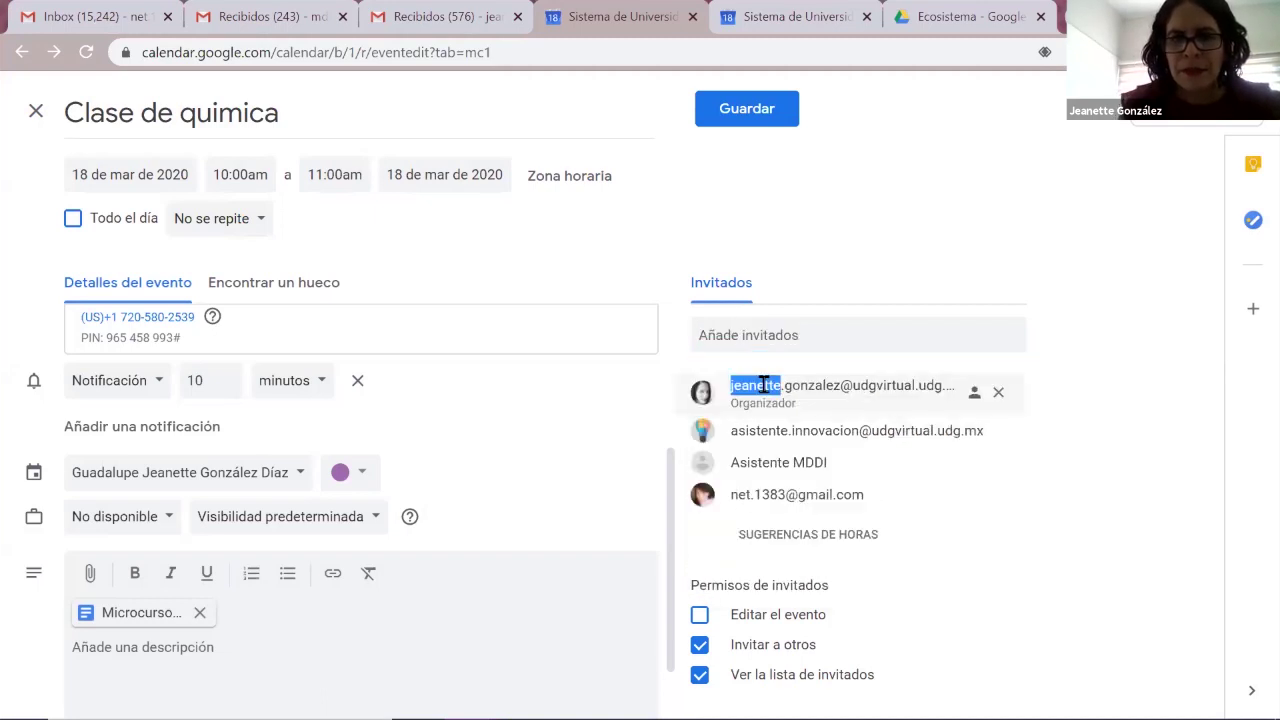
- Save the event, send the invitations including the external guest, and share the attached file with the three guests as viewers
{"action": "left_click", "coordinate": [748, 118]}
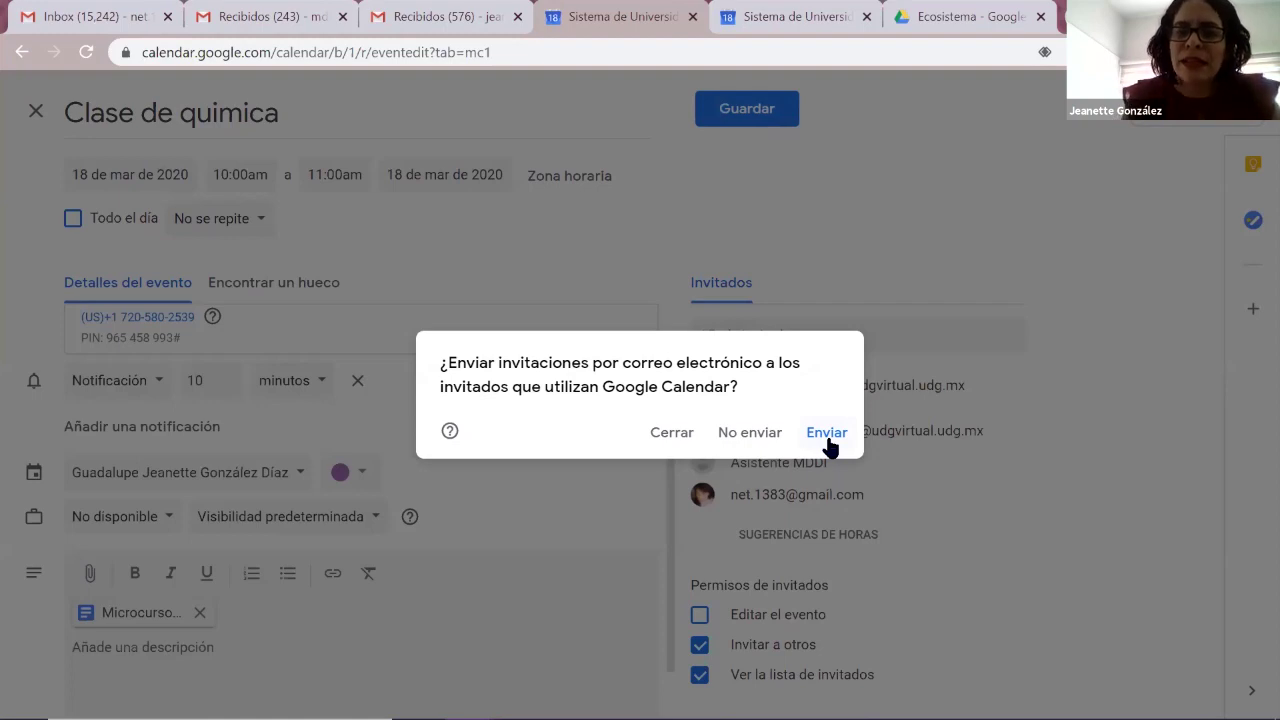
{"action": "left_click", "coordinate": [827, 433]}
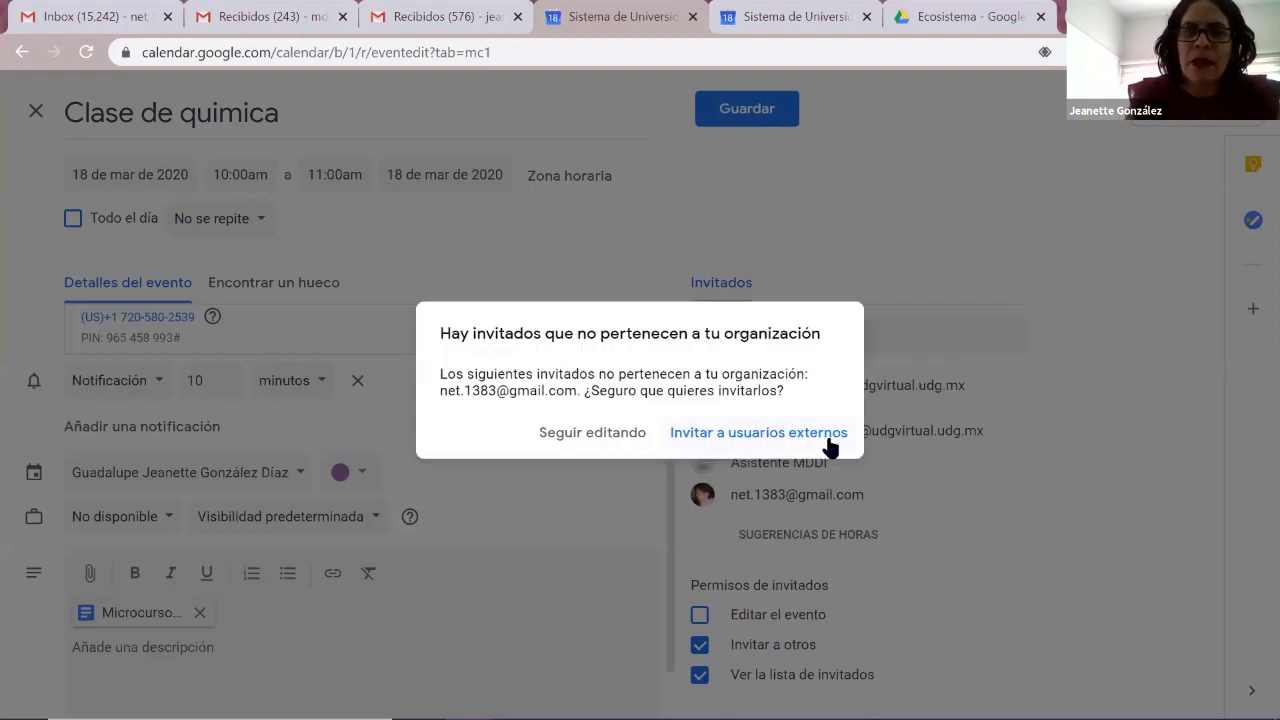
{"action": "left_click", "coordinate": [828, 440]}
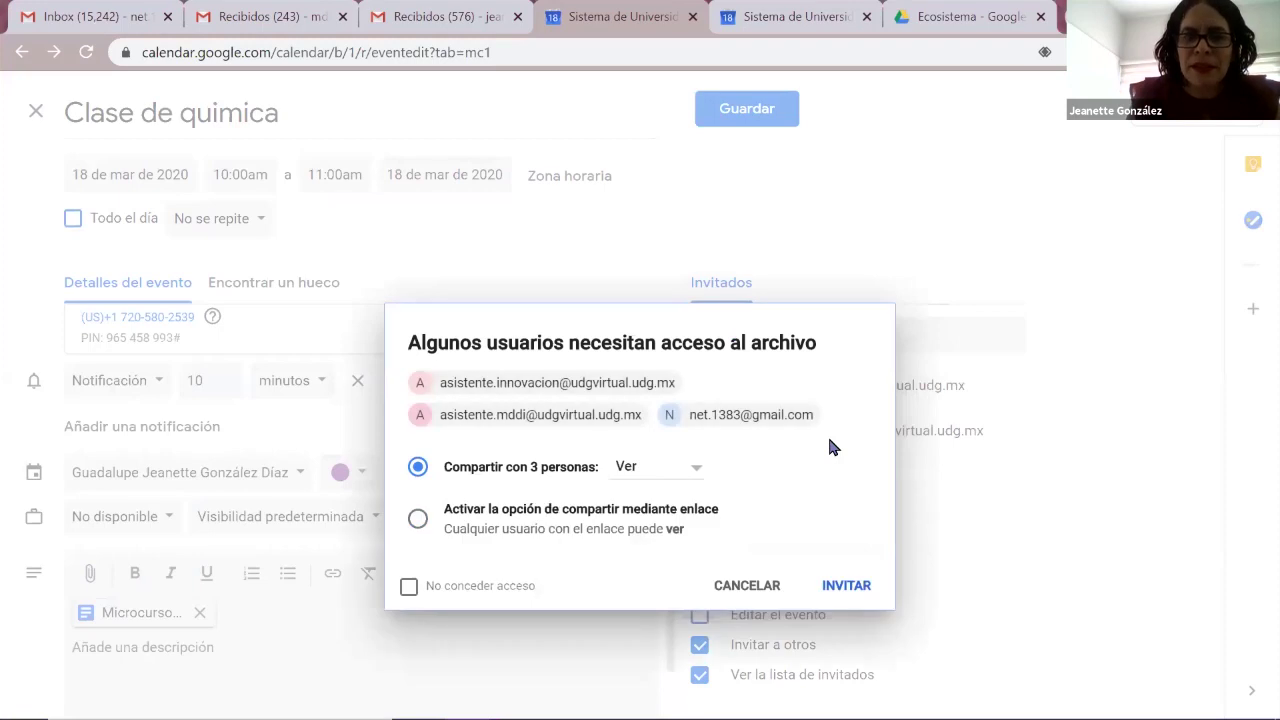
{"action": "left_click", "coordinate": [840, 603]}
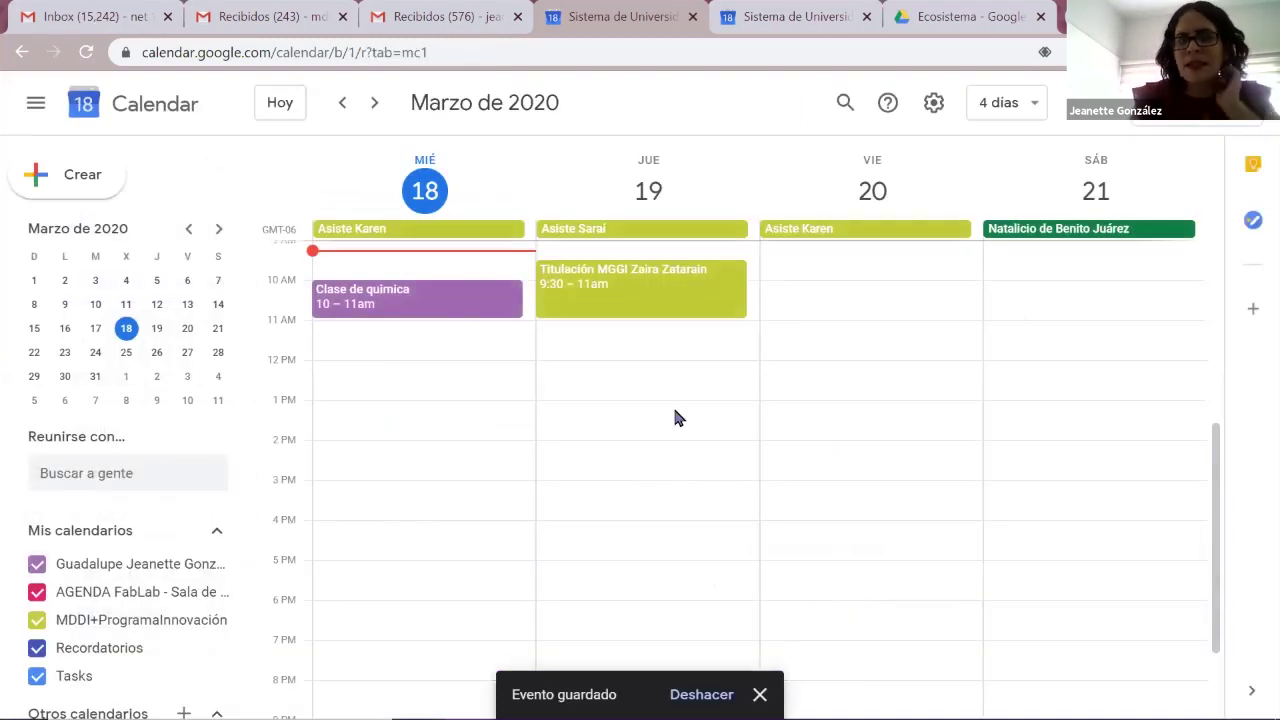
- Switch to the external guest's Gmail inbox and reload it
{"action": "left_click", "coordinate": [182, 10]}
{"action": "key", "text": "ctrl+Tab"}
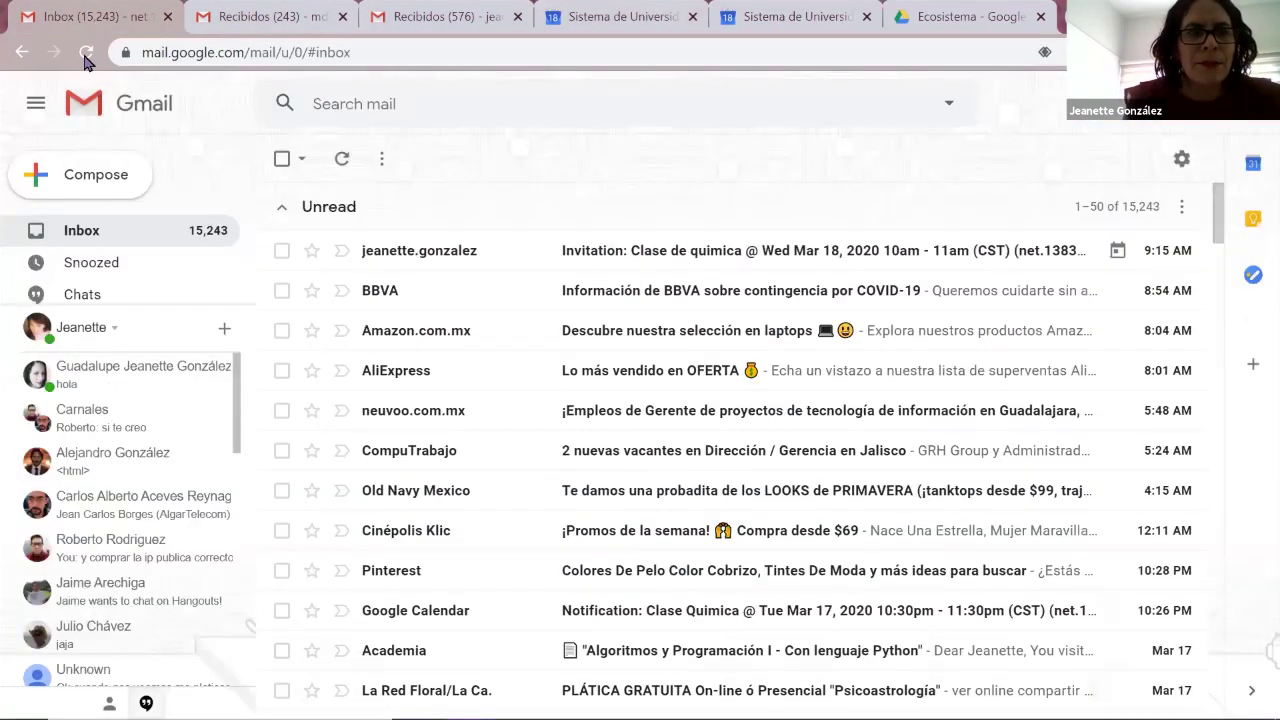
{"action": "left_click", "coordinate": [86, 52]}
{"action": "left_click", "coordinate": [704, 164]}
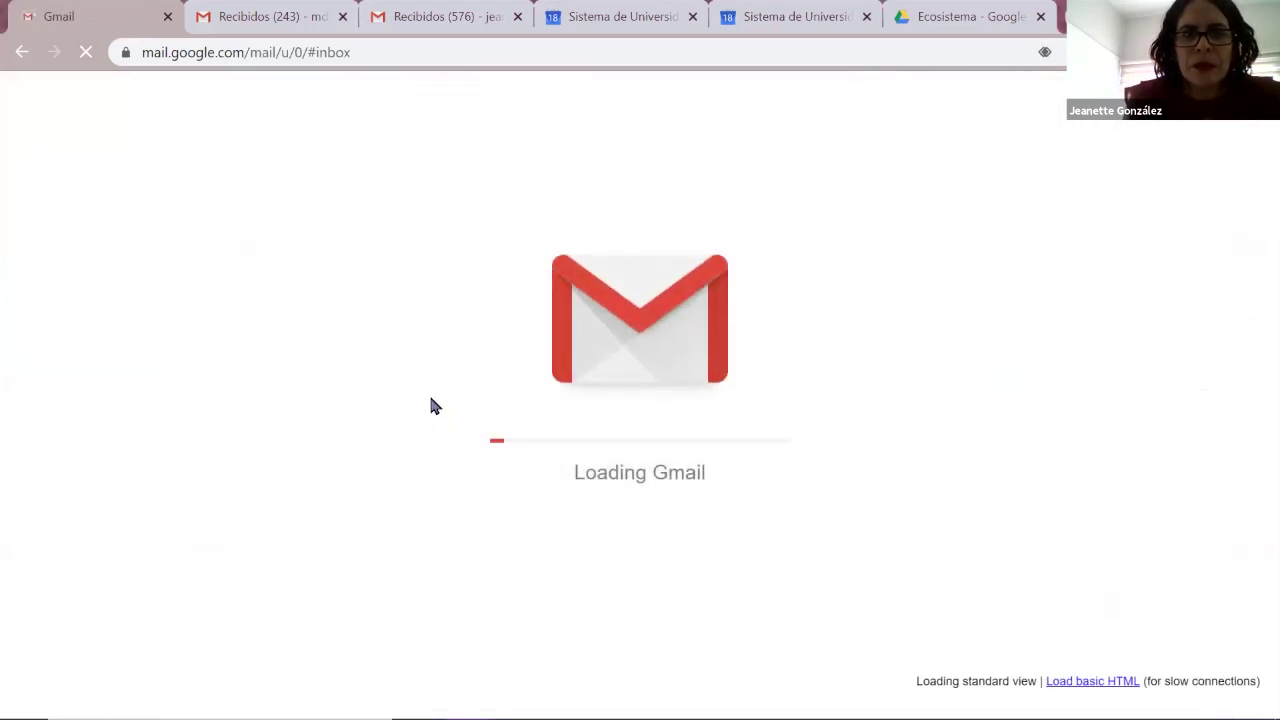
- Open the Clase de quimica invitation email and answer Yes to it
{"action": "left_click", "coordinate": [445, 262]}
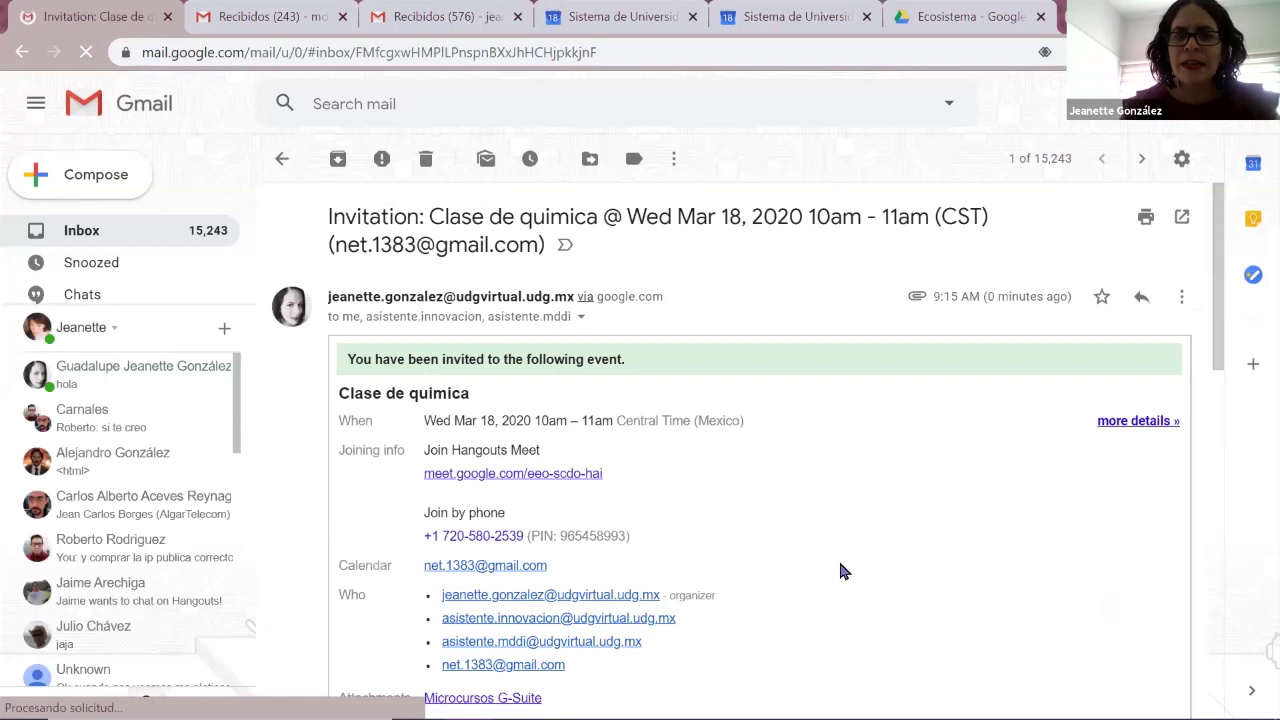
{"action": "scroll", "coordinate": [840, 571], "scroll_direction": "down", "scroll_amount": 1}
{"action": "scroll", "coordinate": [838, 570], "scroll_direction": "down", "scroll_amount": 1}
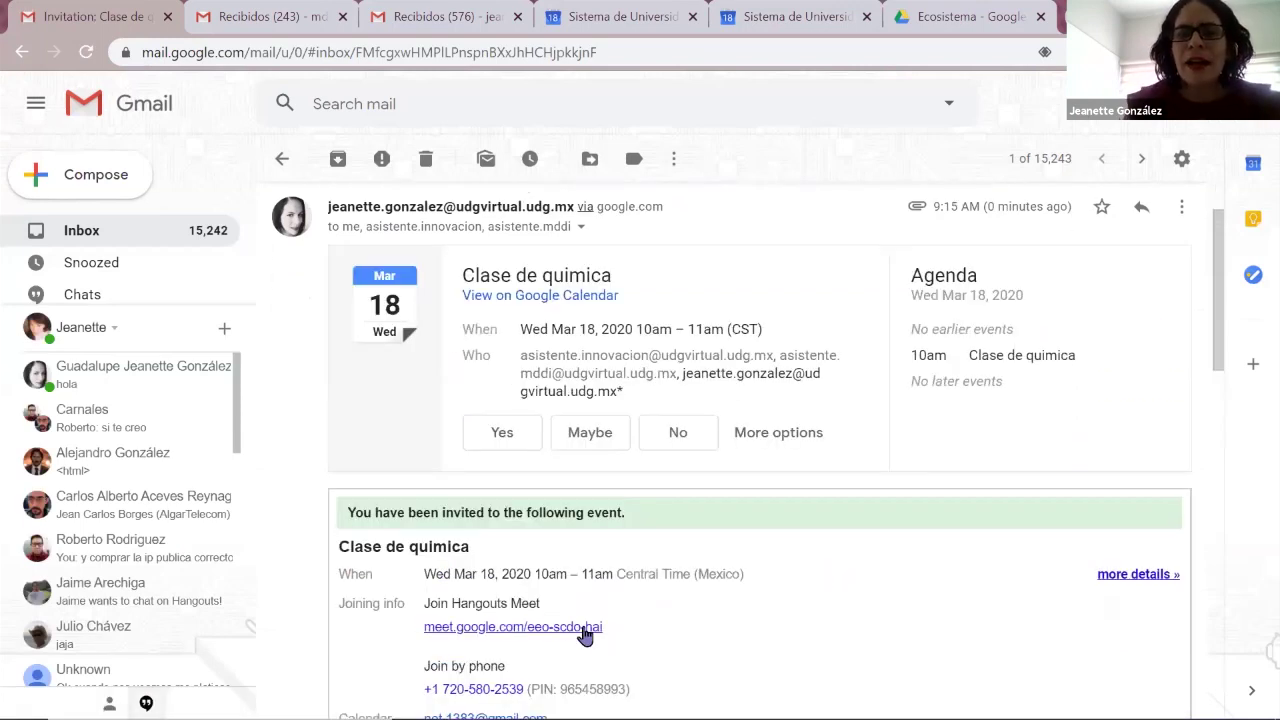
{"action": "left_click", "coordinate": [507, 438]}
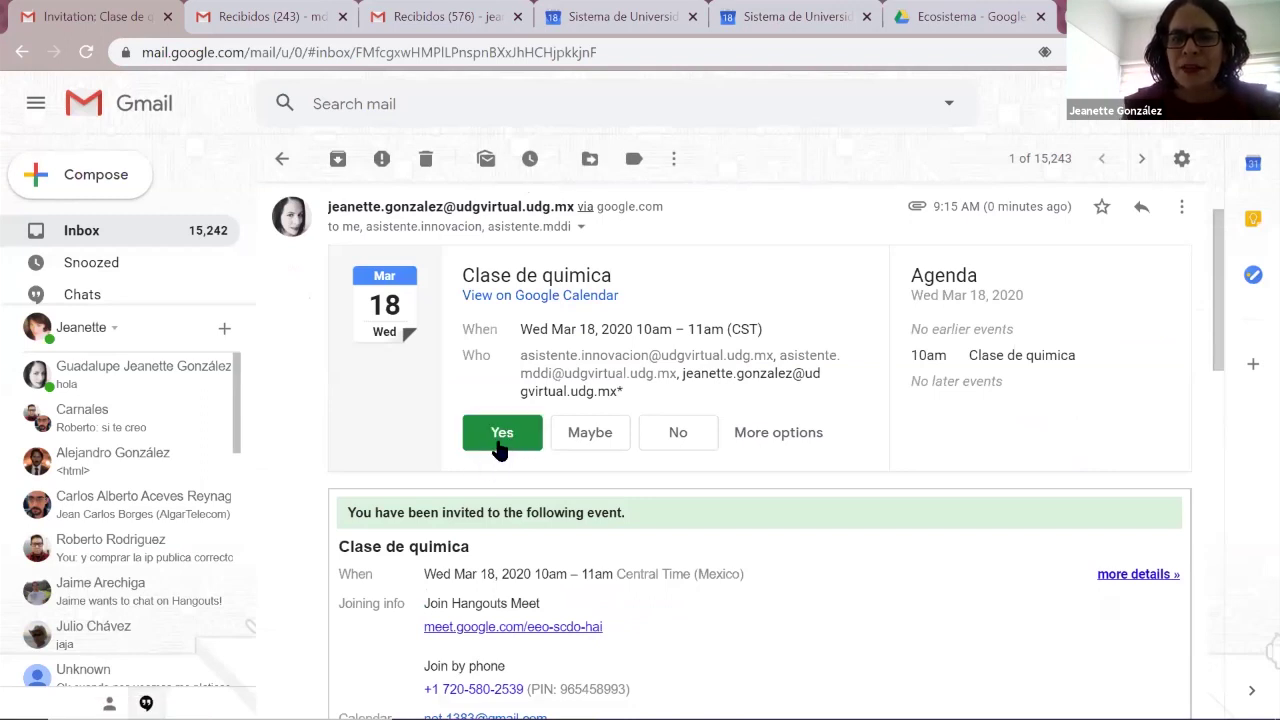
- Open the Meet link from the invitation and join the call with the microphone and camera turned off
{"action": "left_click", "coordinate": [584, 641]}
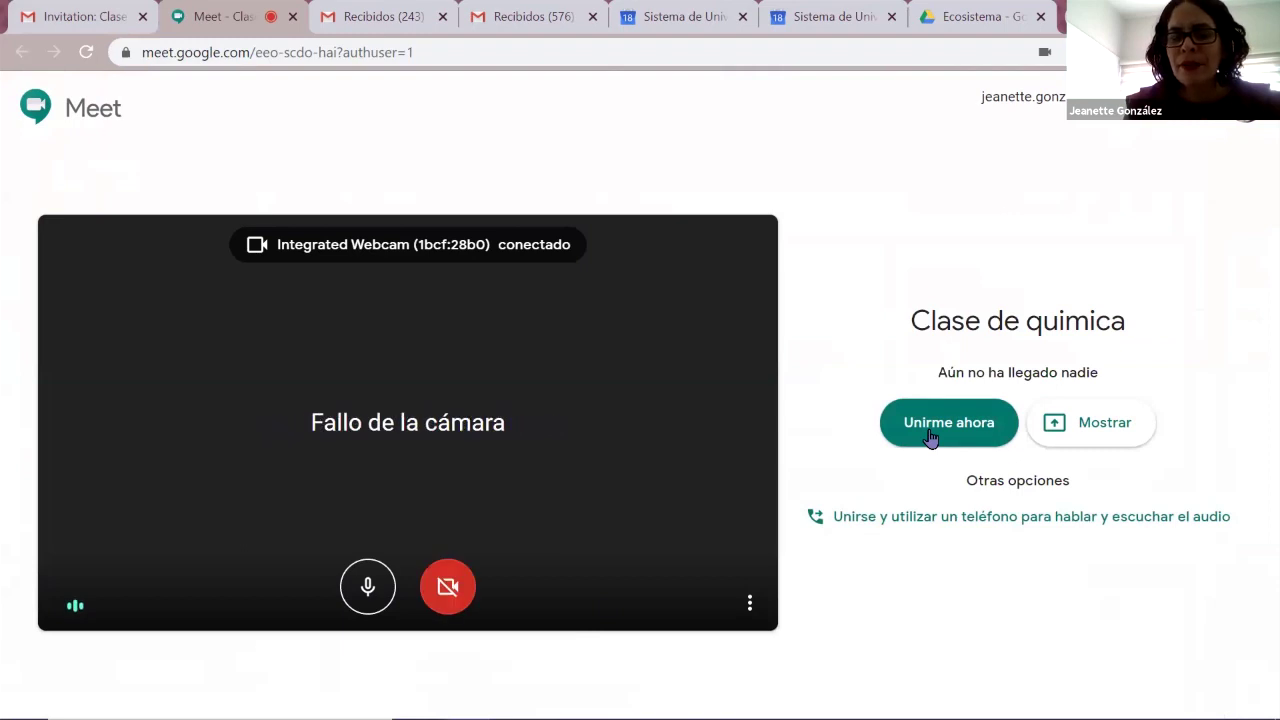
{"action": "left_click", "coordinate": [367, 590]}
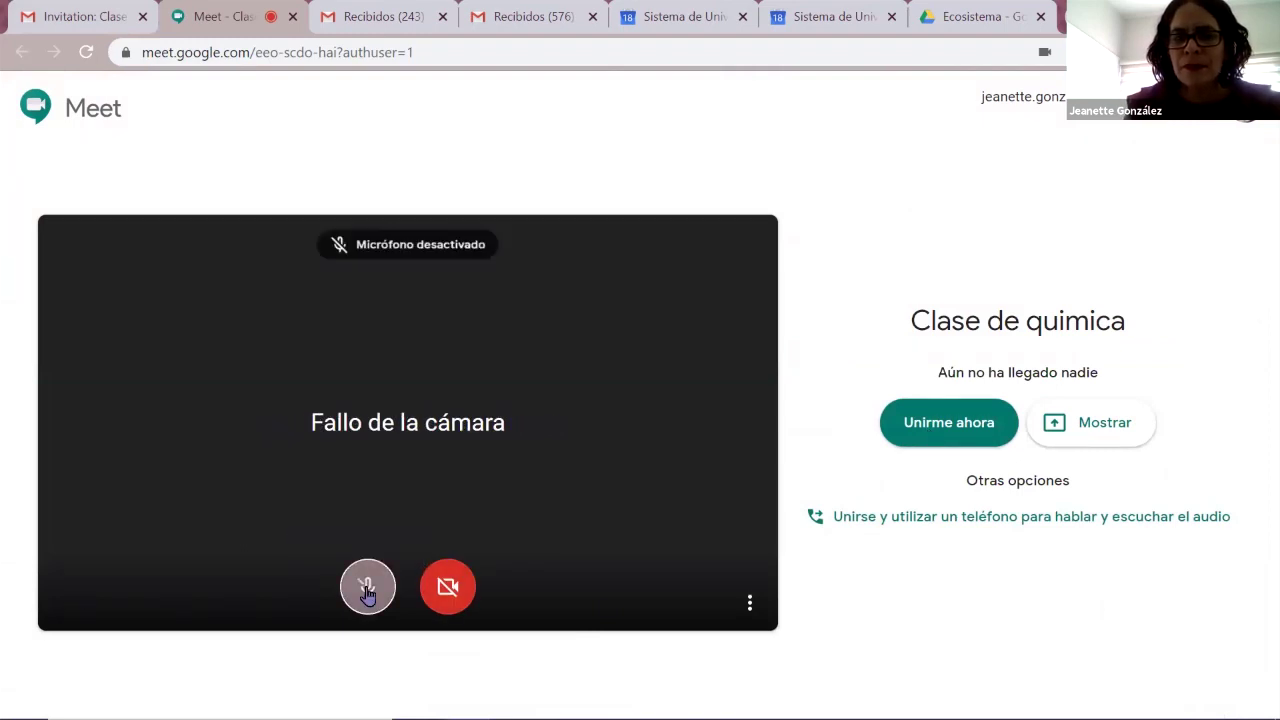
{"action": "left_click", "coordinate": [972, 423]}
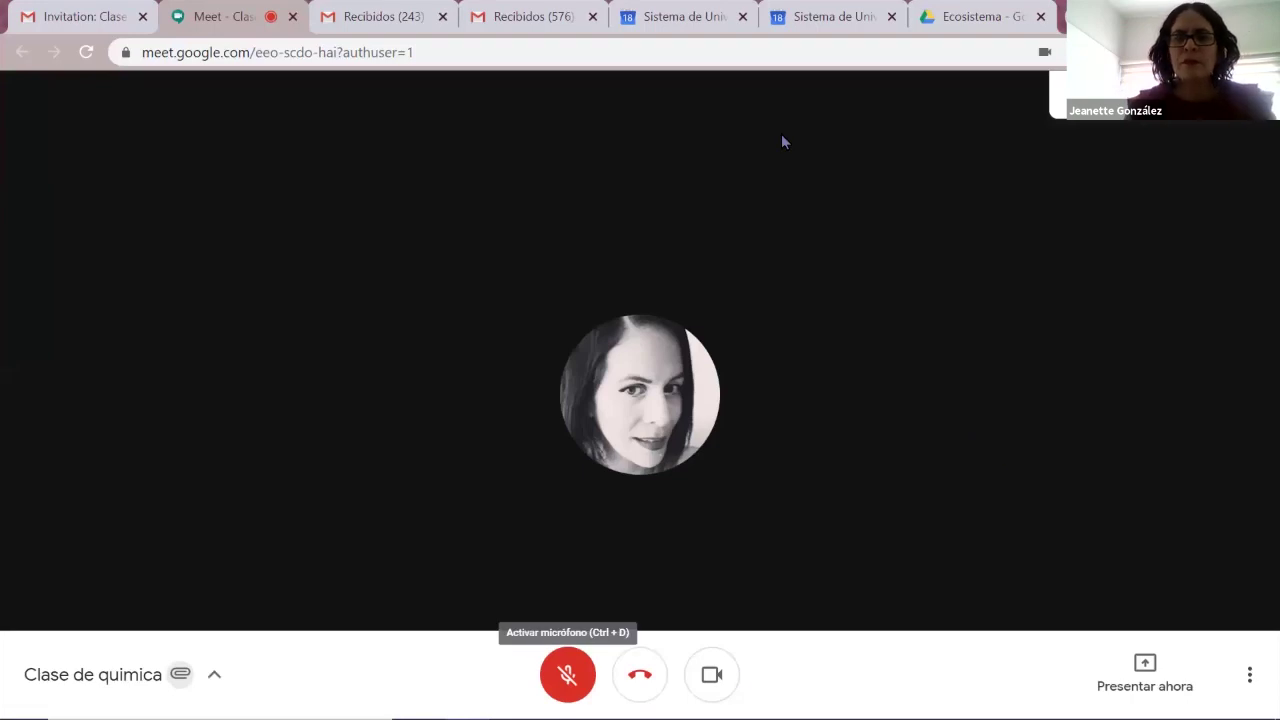
{"action": "key", "text": "ctrl+e"}
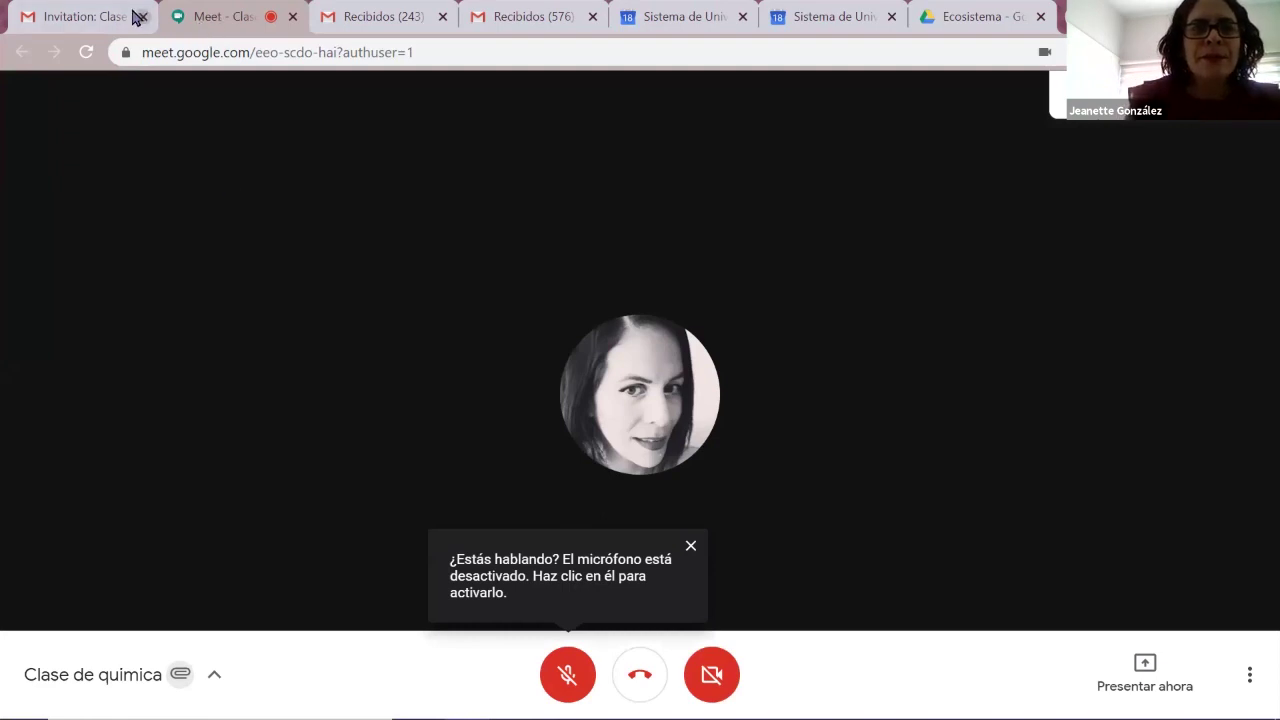
- Check the attachments of the Clase de quimica invitation in Gmail and return to the Meet call
{"action": "left_click", "coordinate": [72, 22]}
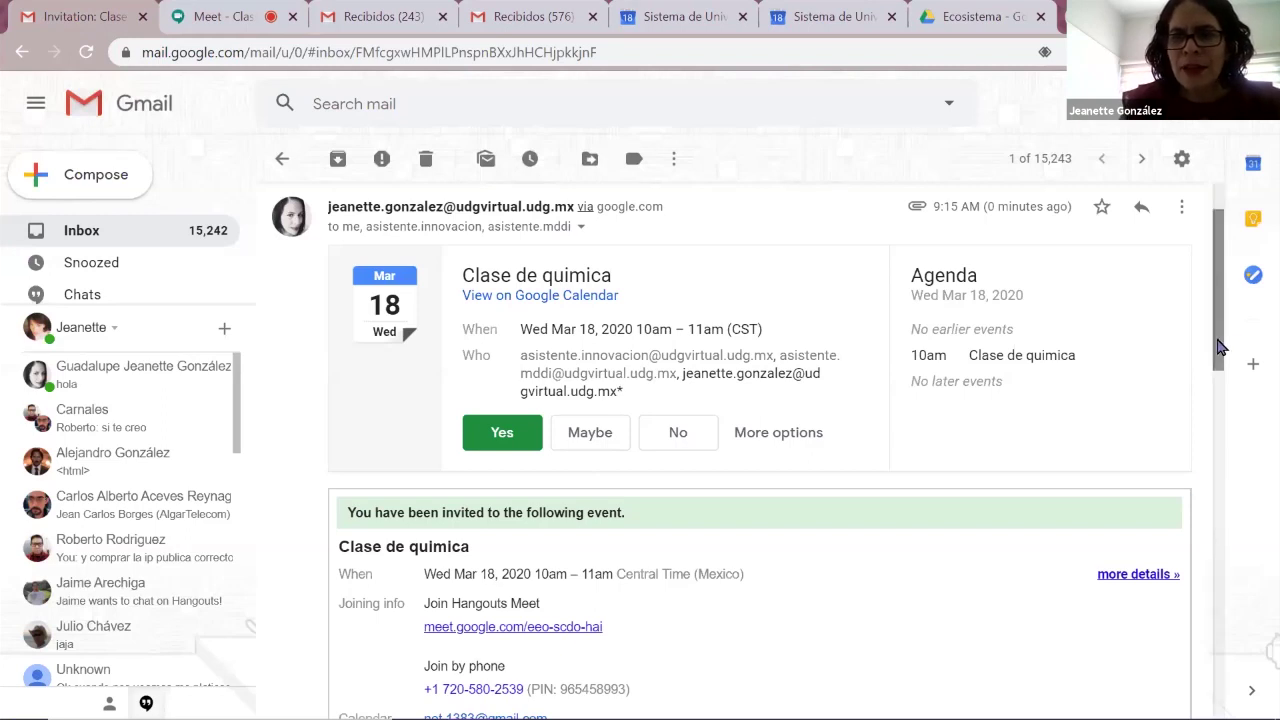
{"action": "scroll", "coordinate": [1227, 543], "scroll_direction": "down", "scroll_amount": 7}
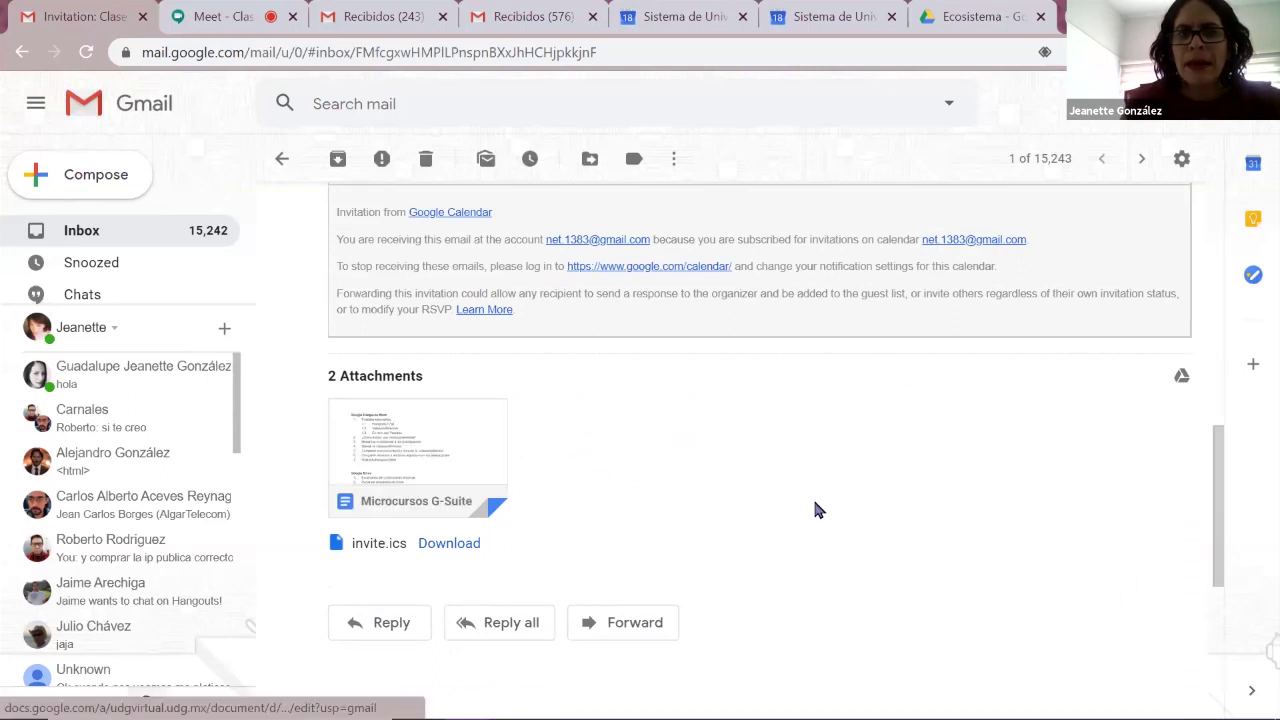
{"action": "left_click", "coordinate": [190, 24]}
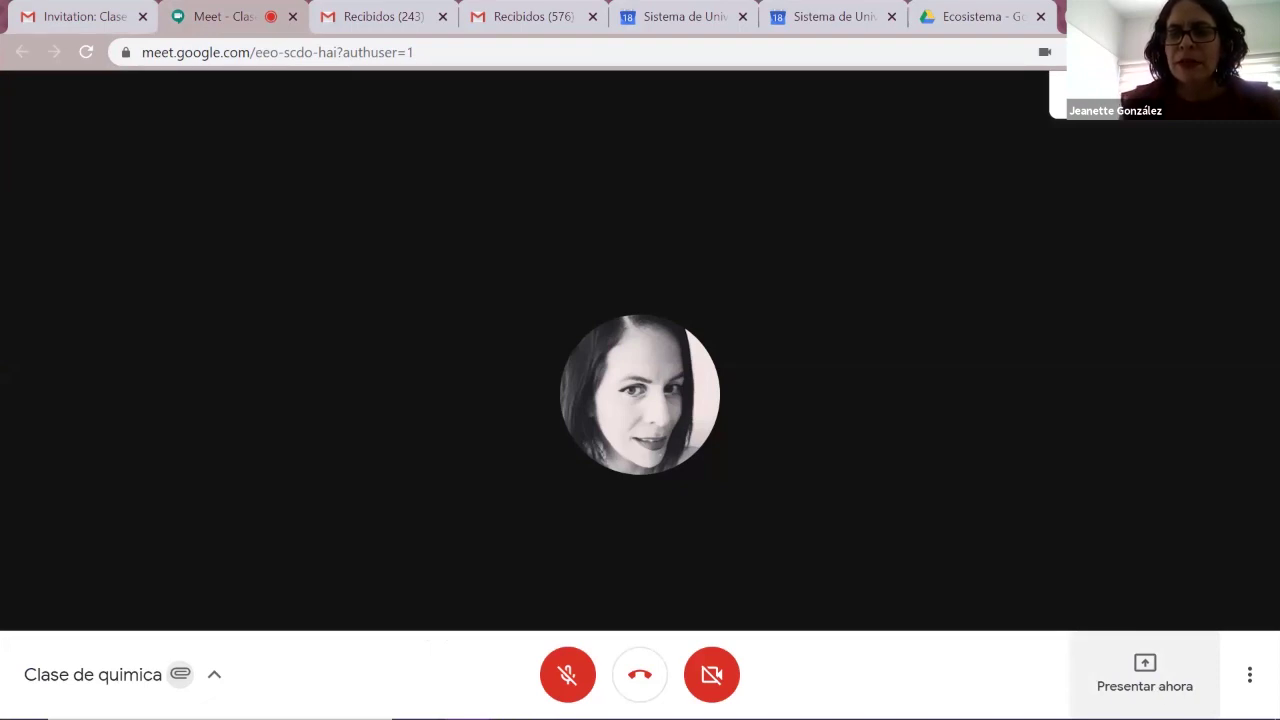
- Review the application windows offered for presenting in the call and cancel sharing
{"action": "left_click", "coordinate": [1145, 676]}
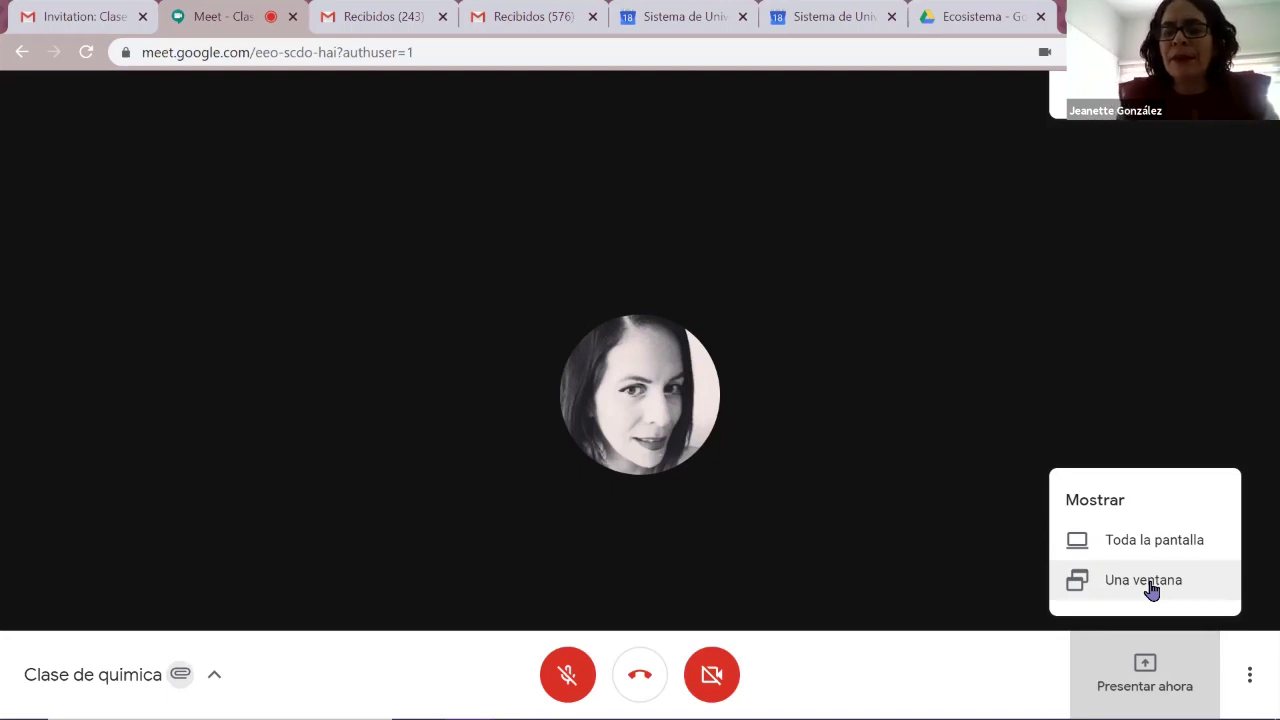
{"action": "left_click", "coordinate": [1148, 583]}
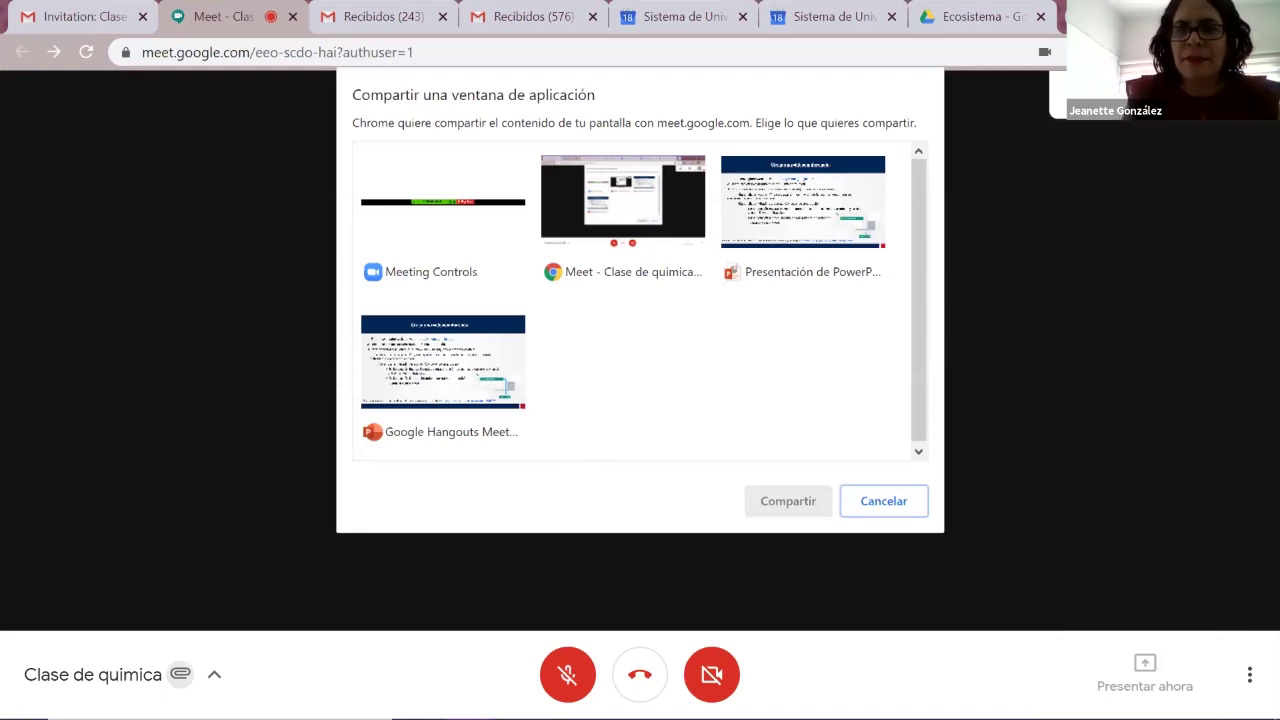
{"action": "left_click", "coordinate": [905, 498]}
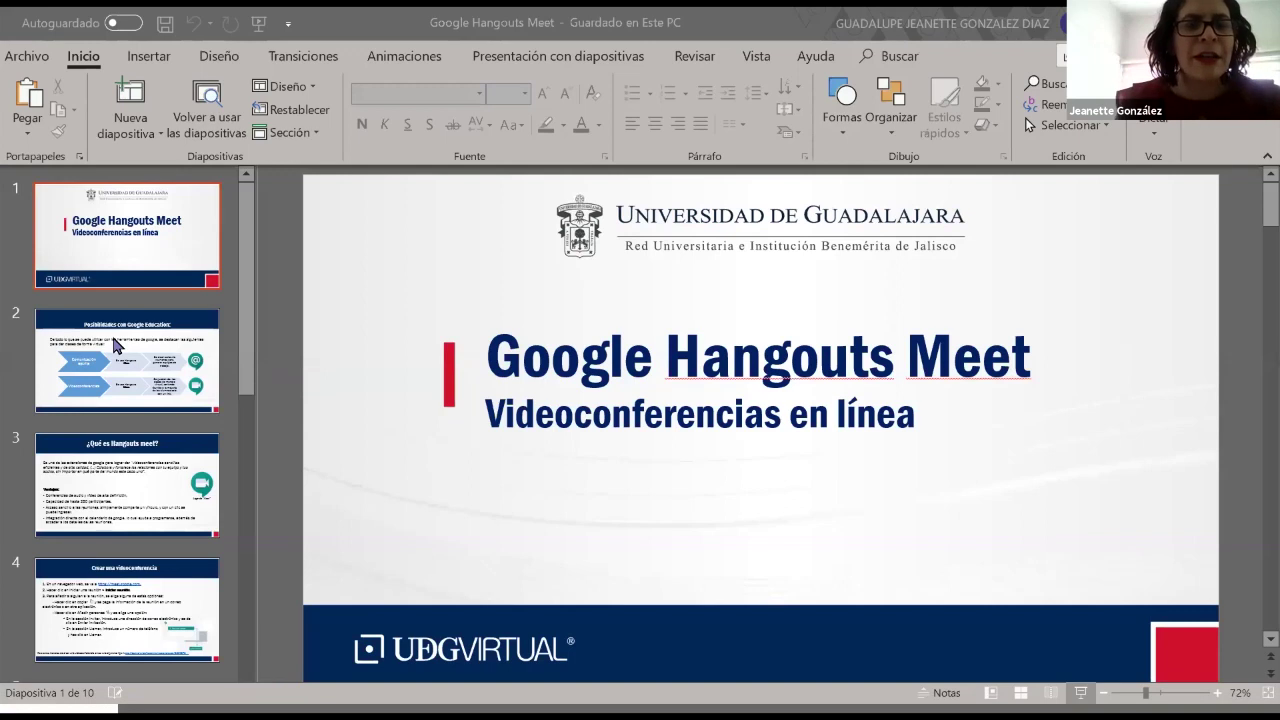
- Browse the Google Hangouts Meet slides in PowerPoint as far as the slide on recording a meeting
{"action": "key", "text": "Down"}
{"action": "key", "text": "Down"}
{"action": "key", "text": "Down"}
{"action": "key", "text": "Down"}
{"action": "key", "text": "Down"}
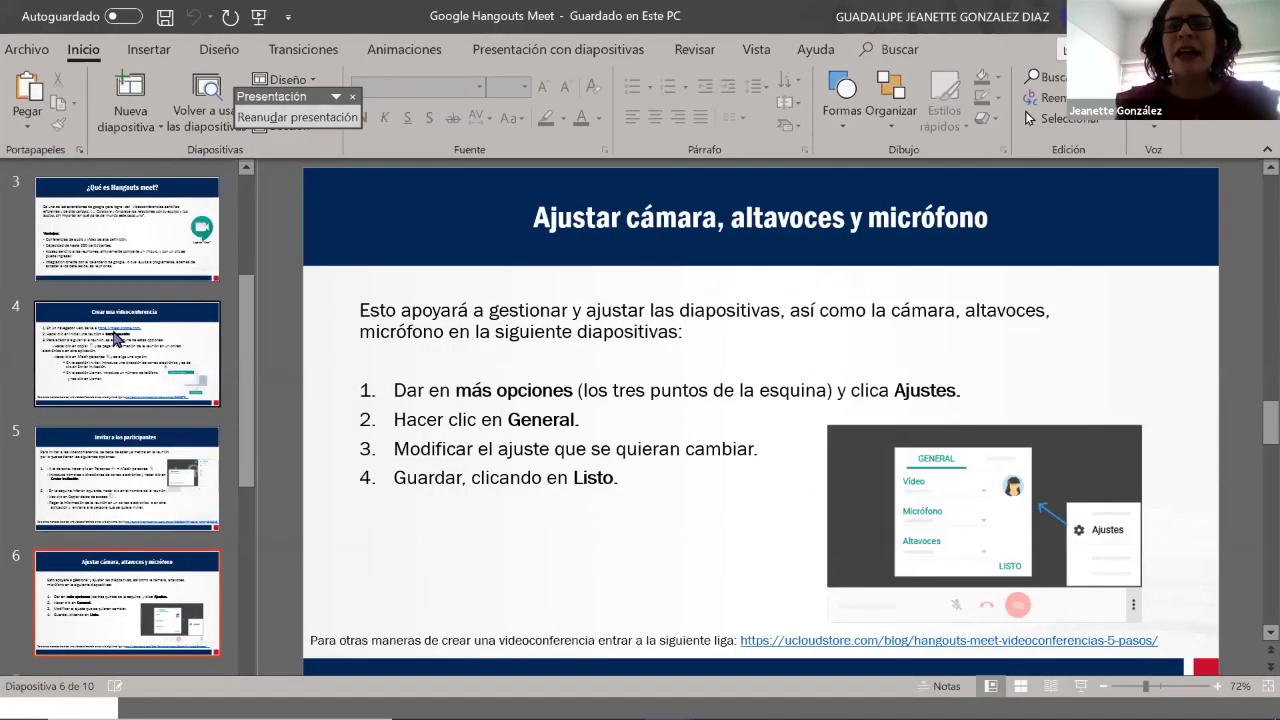
{"action": "left_click", "coordinate": [117, 340]}
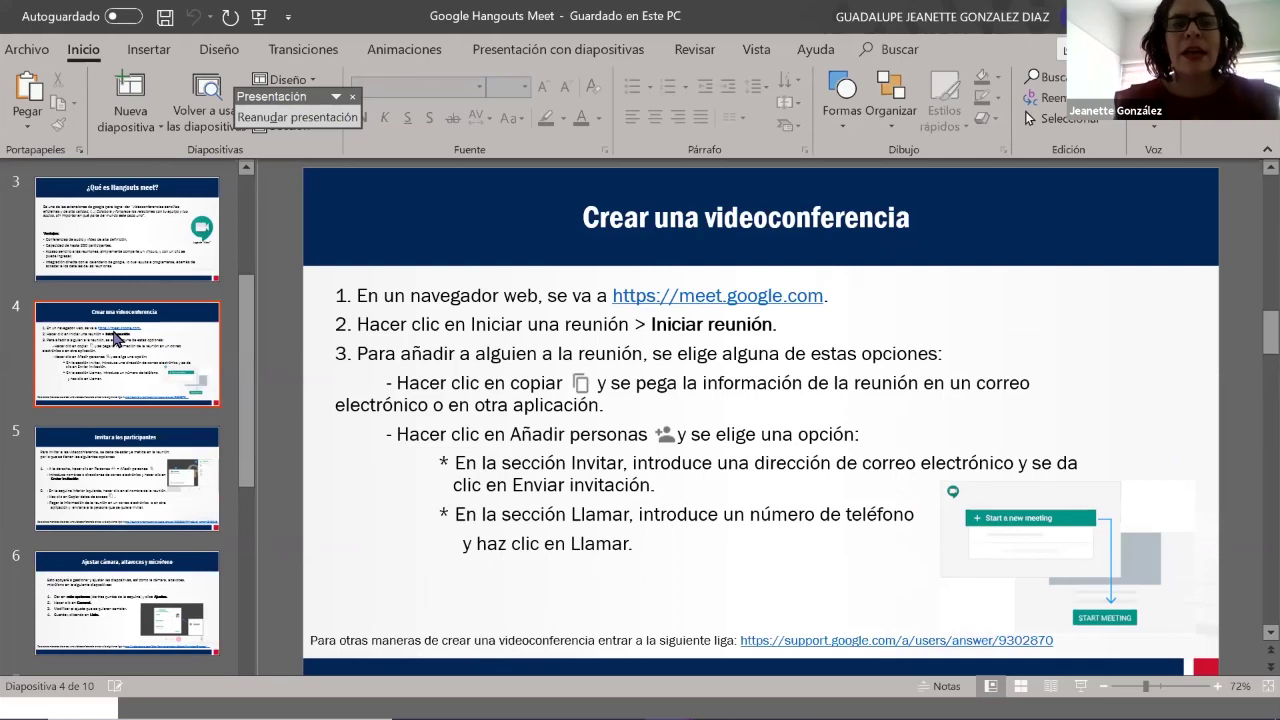
{"action": "key", "text": "Down"}
{"action": "key", "text": "Down"}
{"action": "key", "text": "Down"}
{"action": "key", "text": "Down"}
{"action": "key", "text": "Down"}
{"action": "key", "text": "Down"}
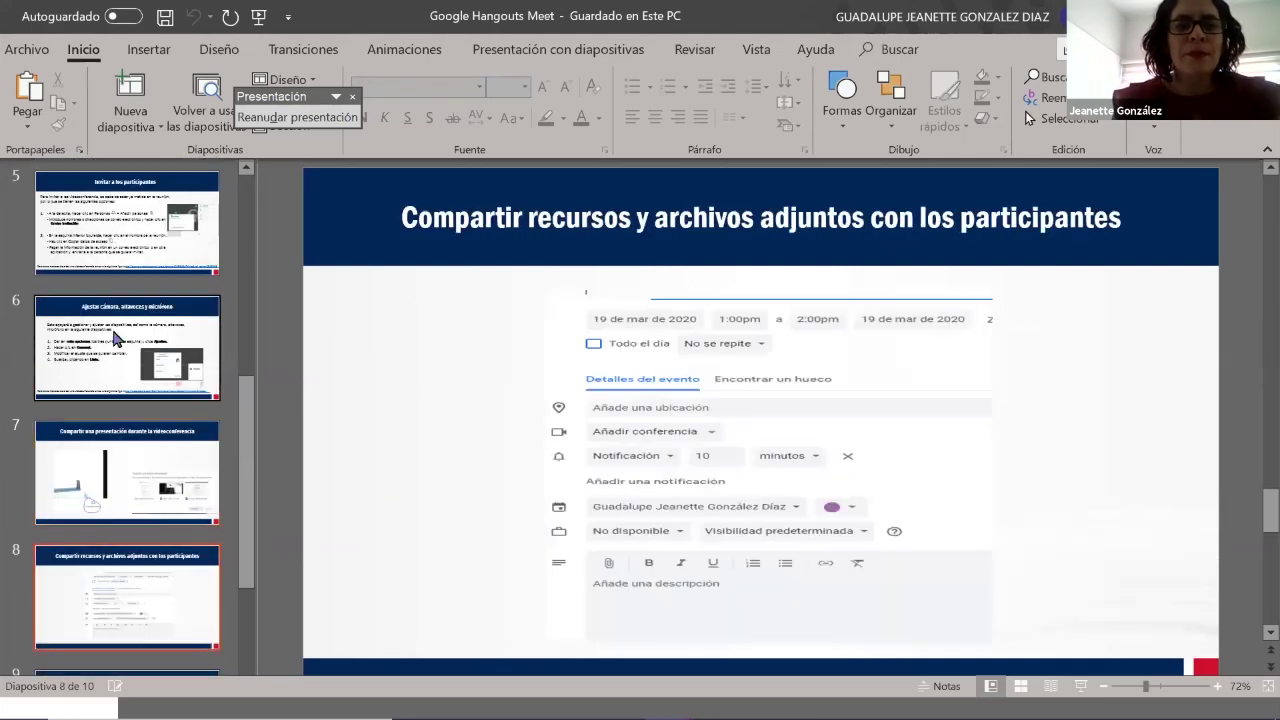
{"action": "key", "text": "Up"}
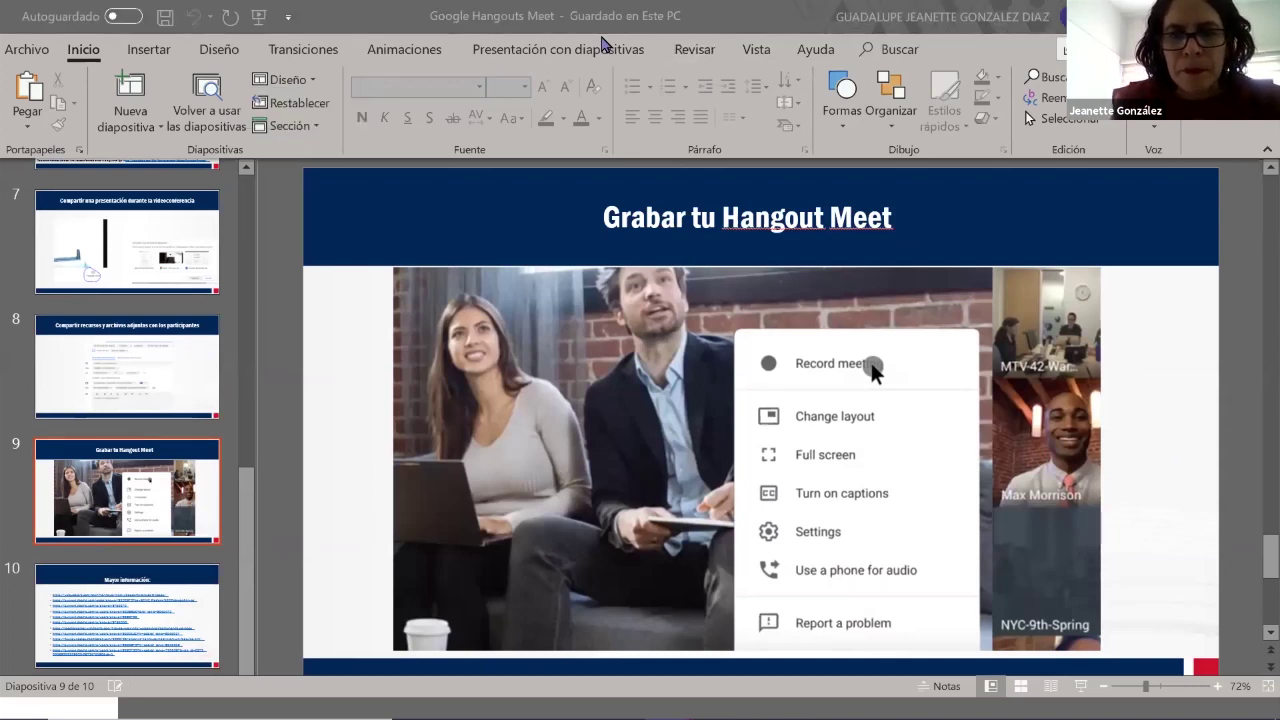
- Switch to the Meet call to check its additional options for recording, and return to the PowerPoint presentation
{"action": "key", "text": "alt+Tab"}
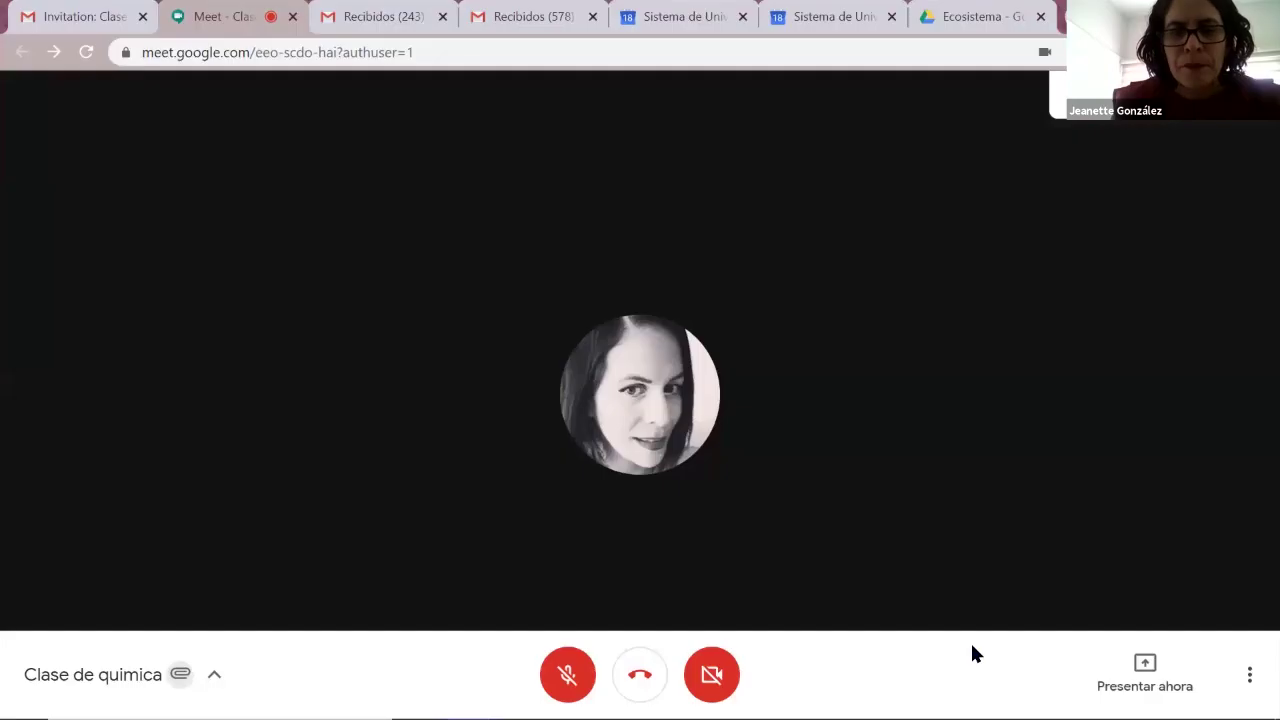
{"action": "left_click", "coordinate": [1247, 680]}
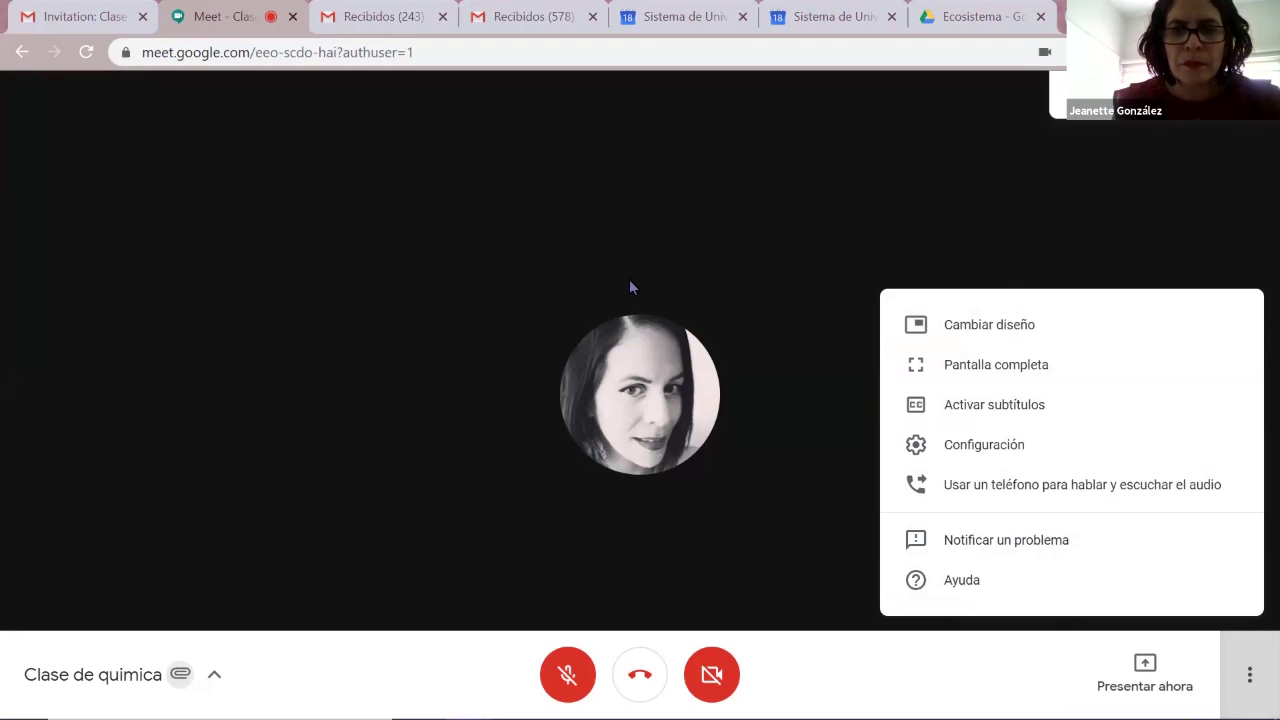
{"action": "key", "text": "alt+Tab"}
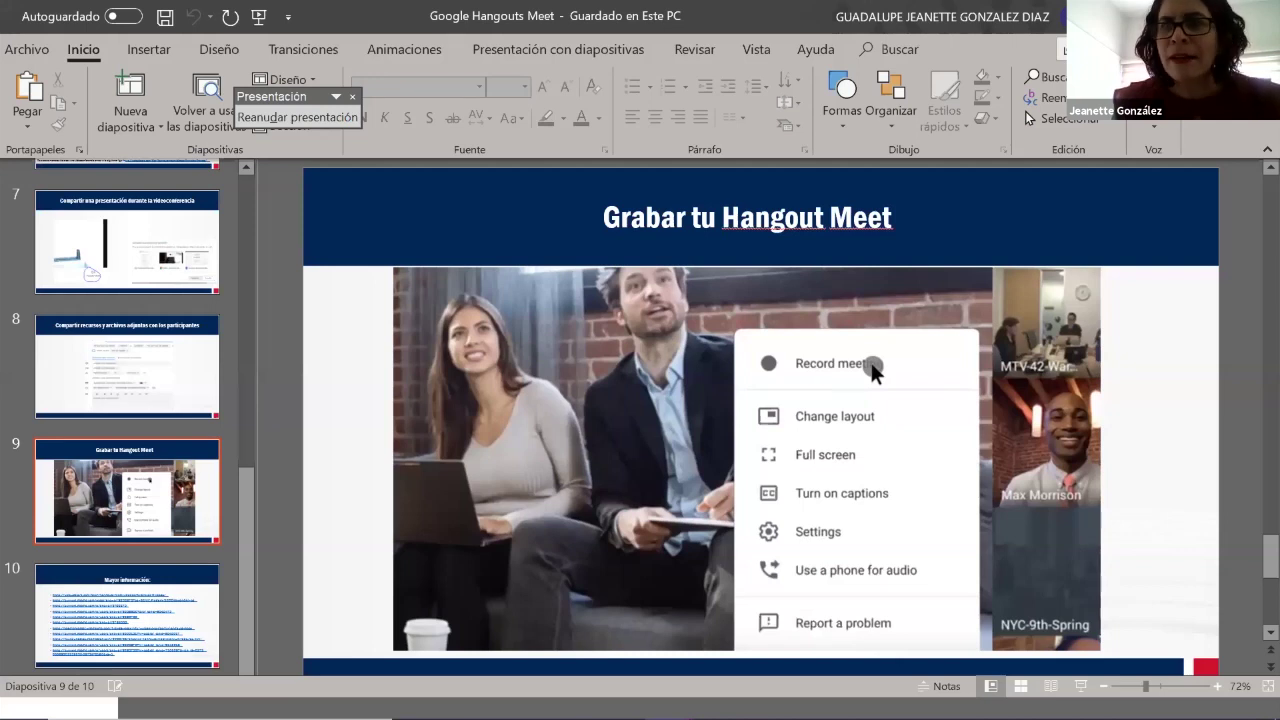
- Resume the slide show and advance from Crear una videoconferencia to Grabar tu Hangout Meet
{"action": "left_click", "coordinate": [1081, 688]}
{"action": "left_click", "coordinate": [1081, 688]}
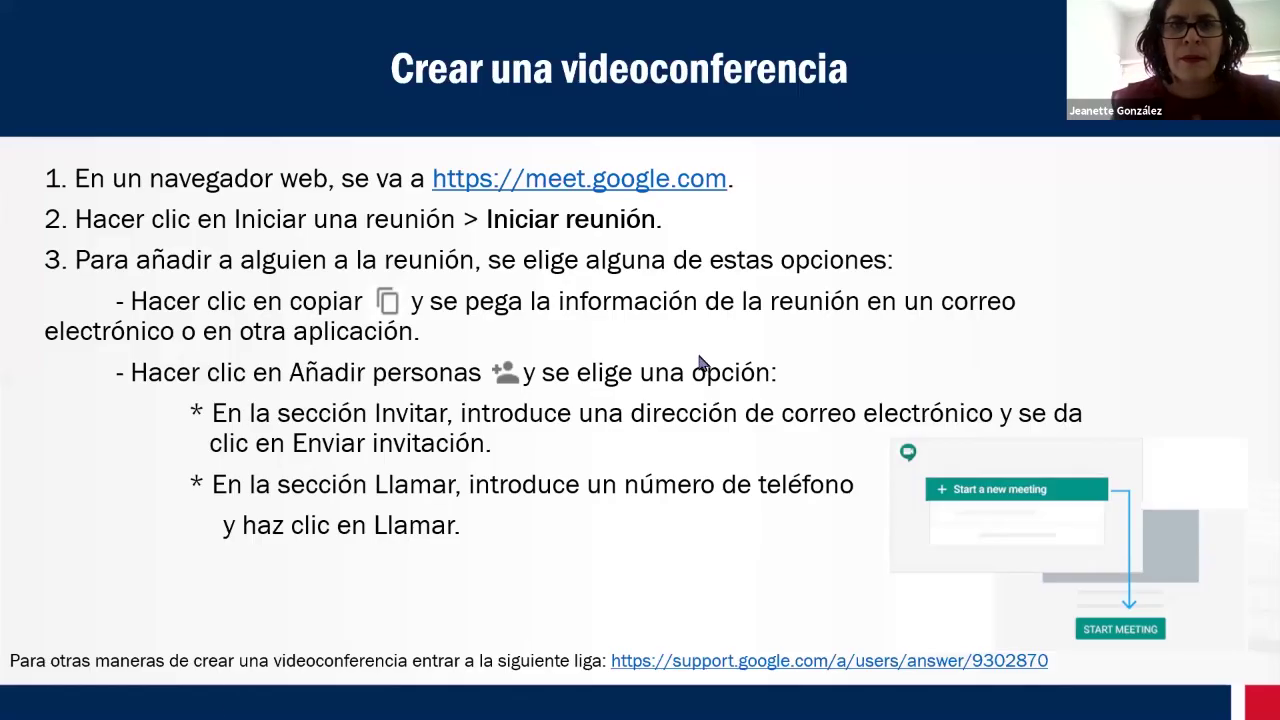
{"action": "left_click", "coordinate": [700, 363]}
{"action": "left_click", "coordinate": [698, 356]}
{"action": "left_click", "coordinate": [696, 349]}
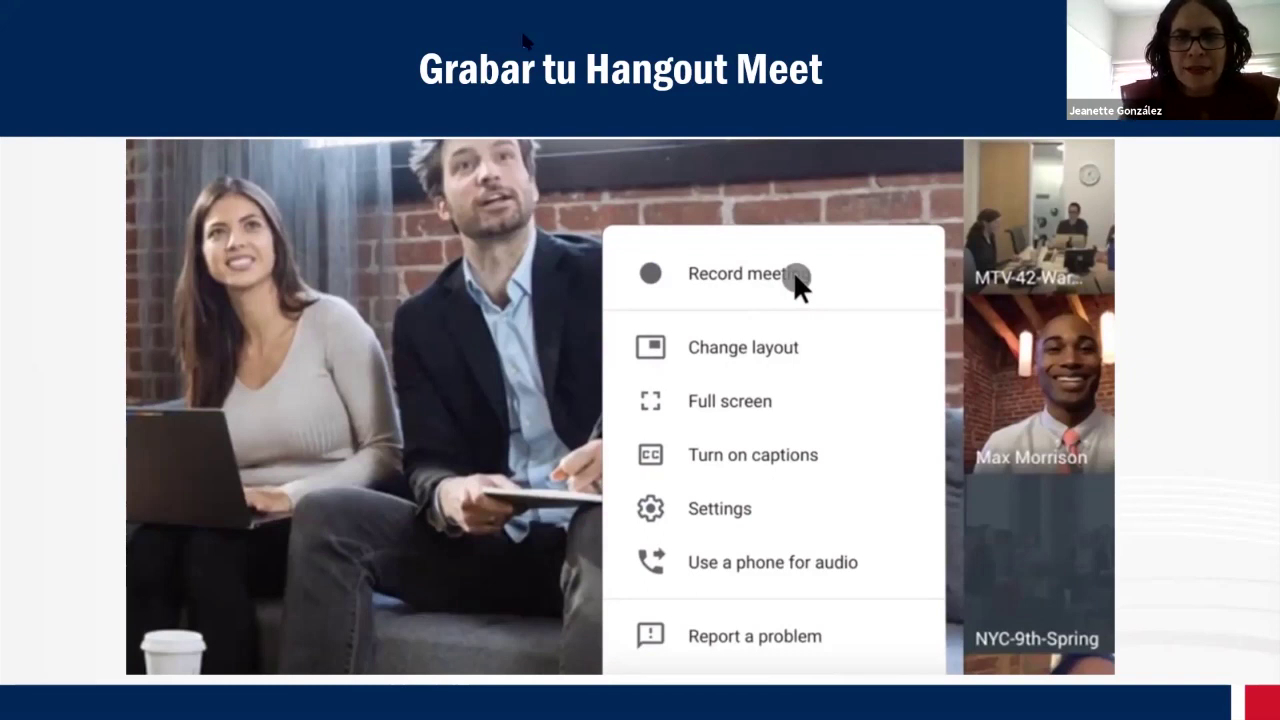
- Switch back to the Meet call and review the available microphones in its audio settings
{"action": "key", "text": "alt+Tab"}
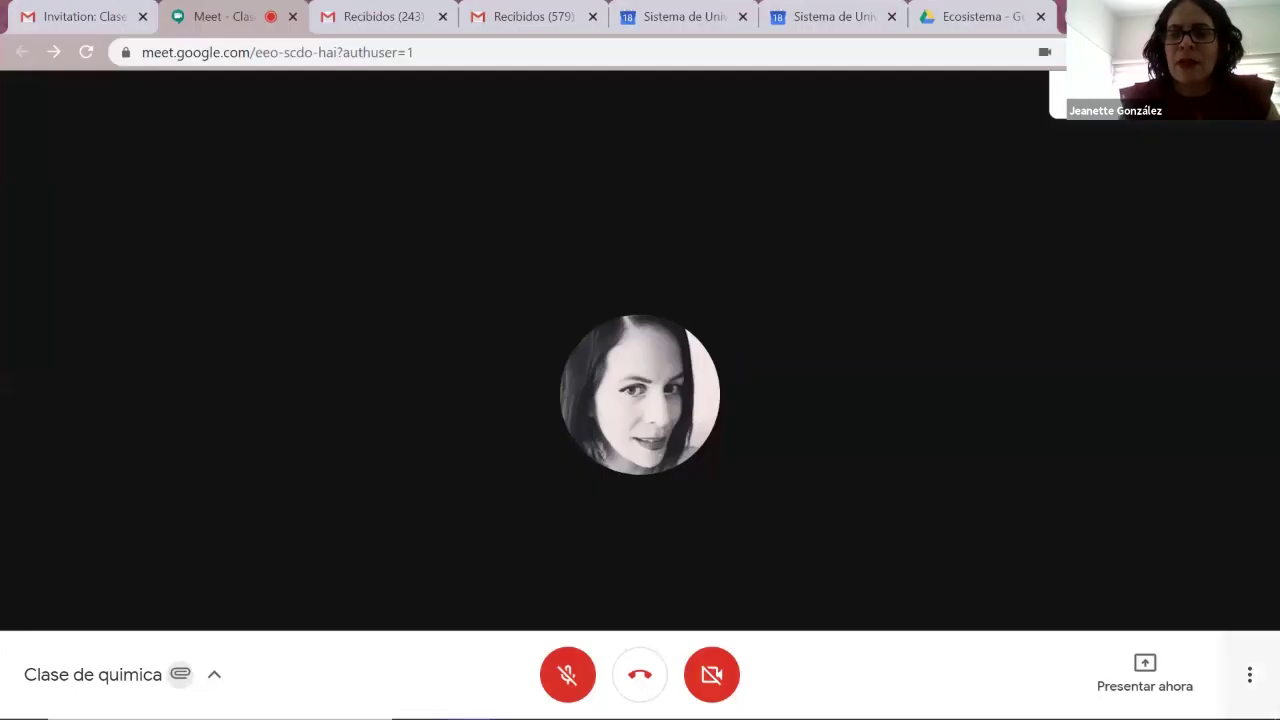
{"action": "left_click", "coordinate": [1251, 679]}
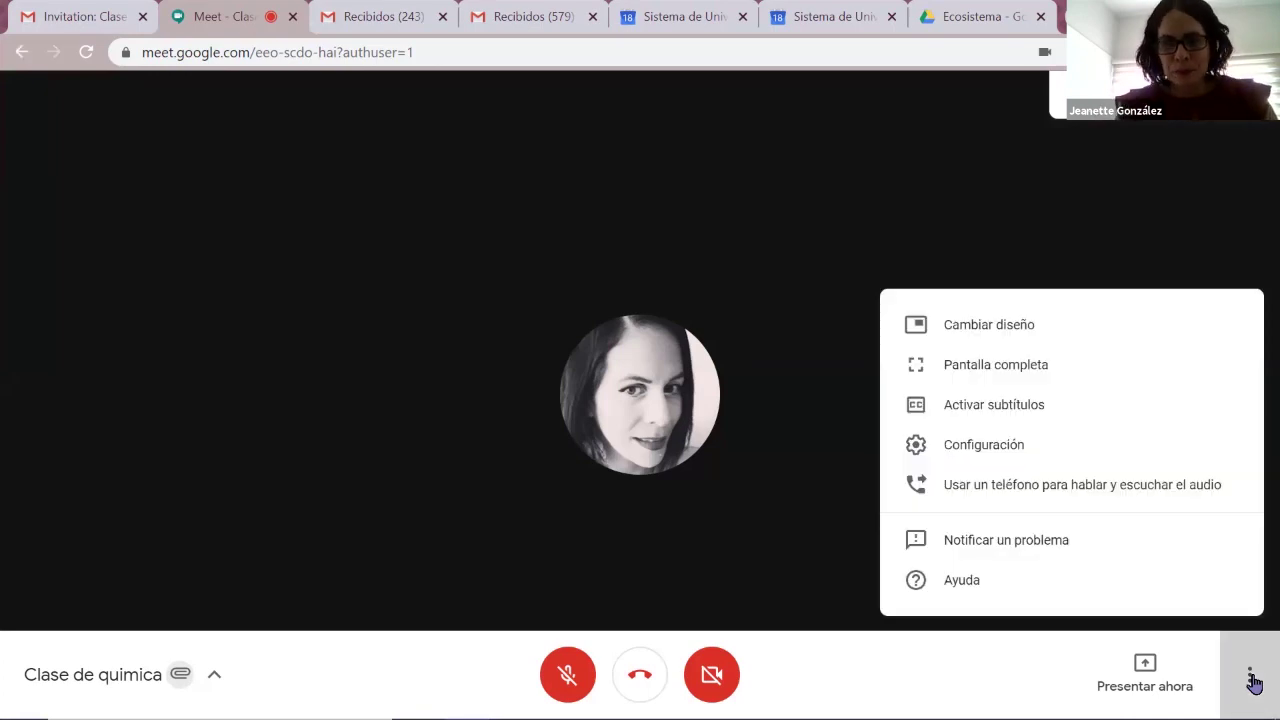
{"action": "left_click", "coordinate": [1018, 449]}
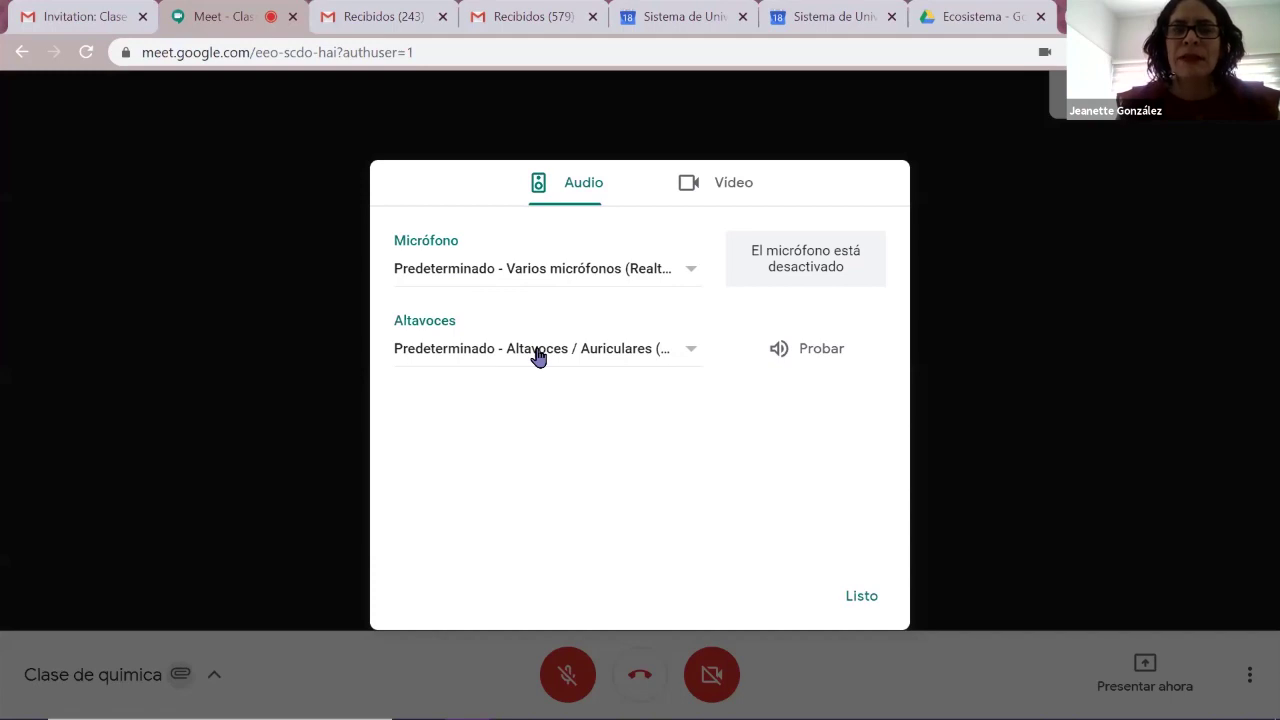
{"action": "left_click", "coordinate": [682, 270]}
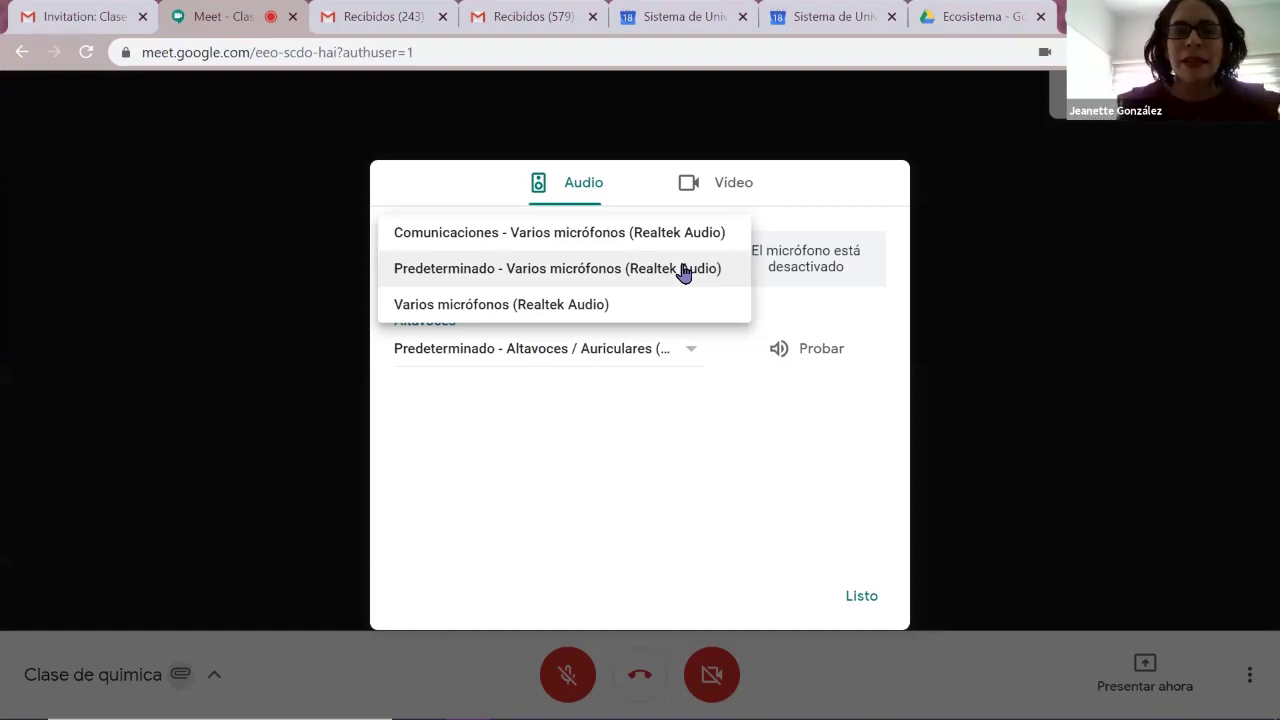
{"action": "left_click", "coordinate": [684, 270]}
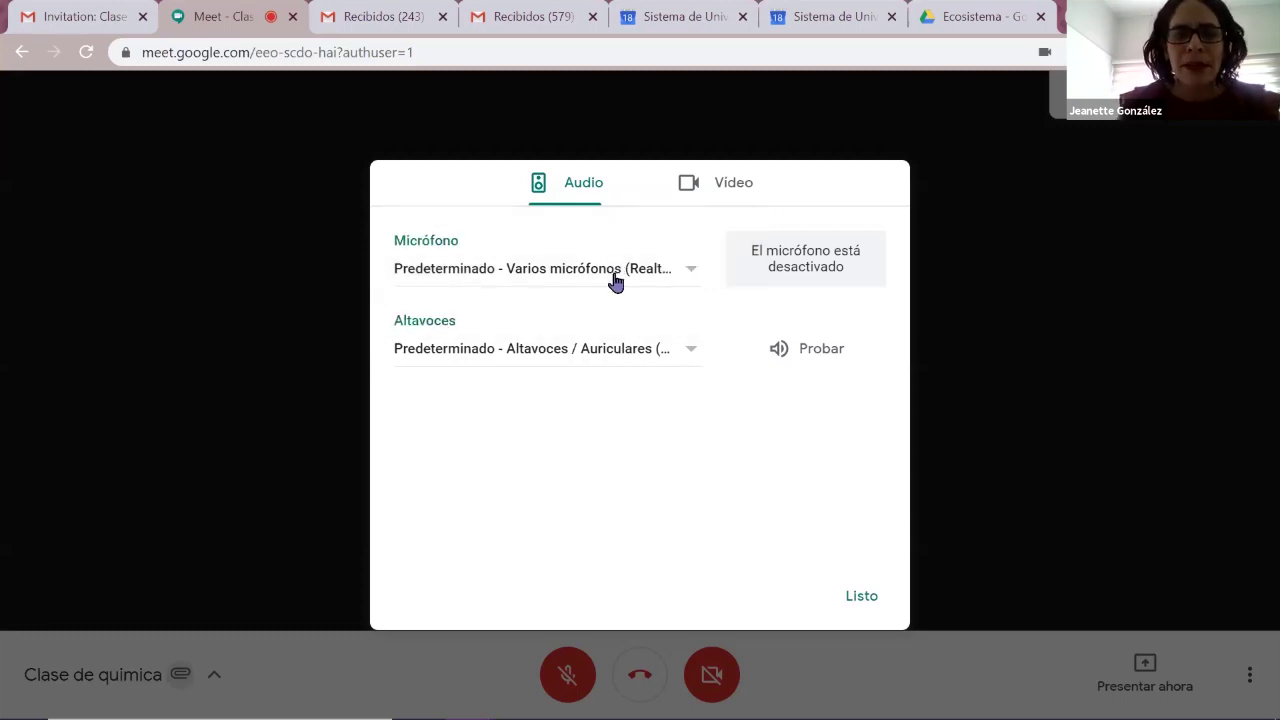
{"action": "left_click", "coordinate": [615, 279]}
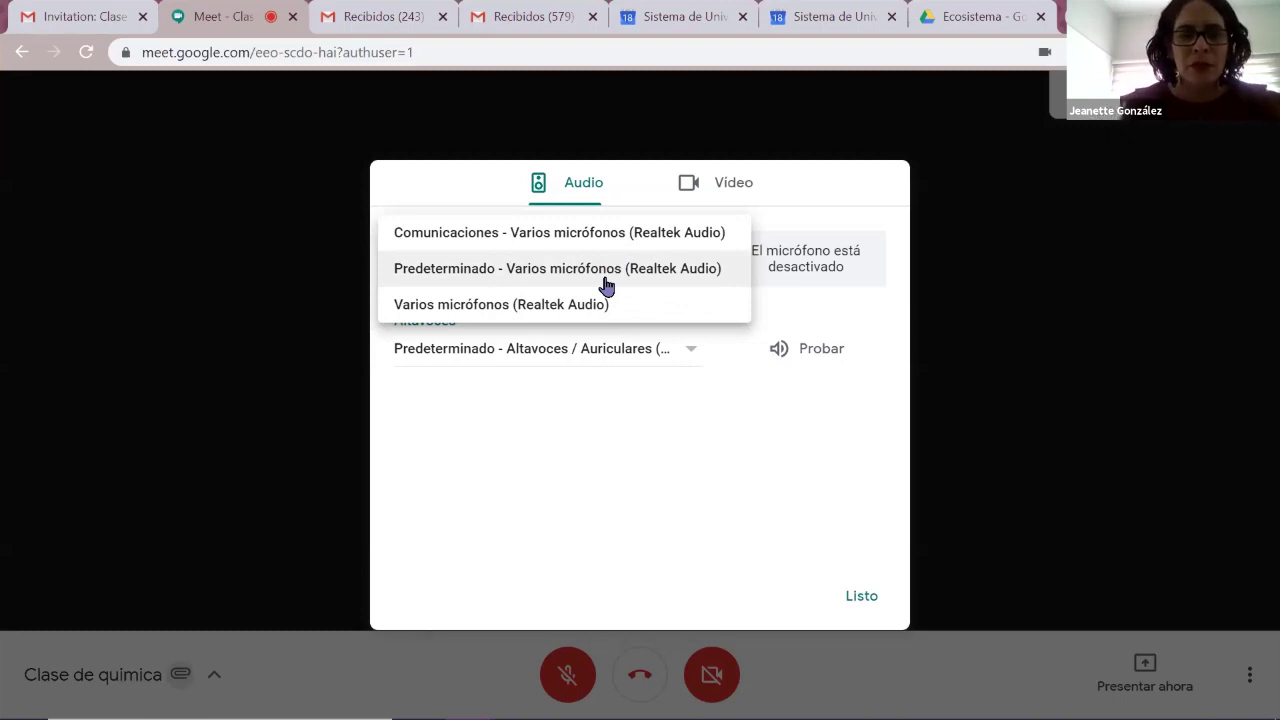
{"action": "left_click", "coordinate": [639, 536]}
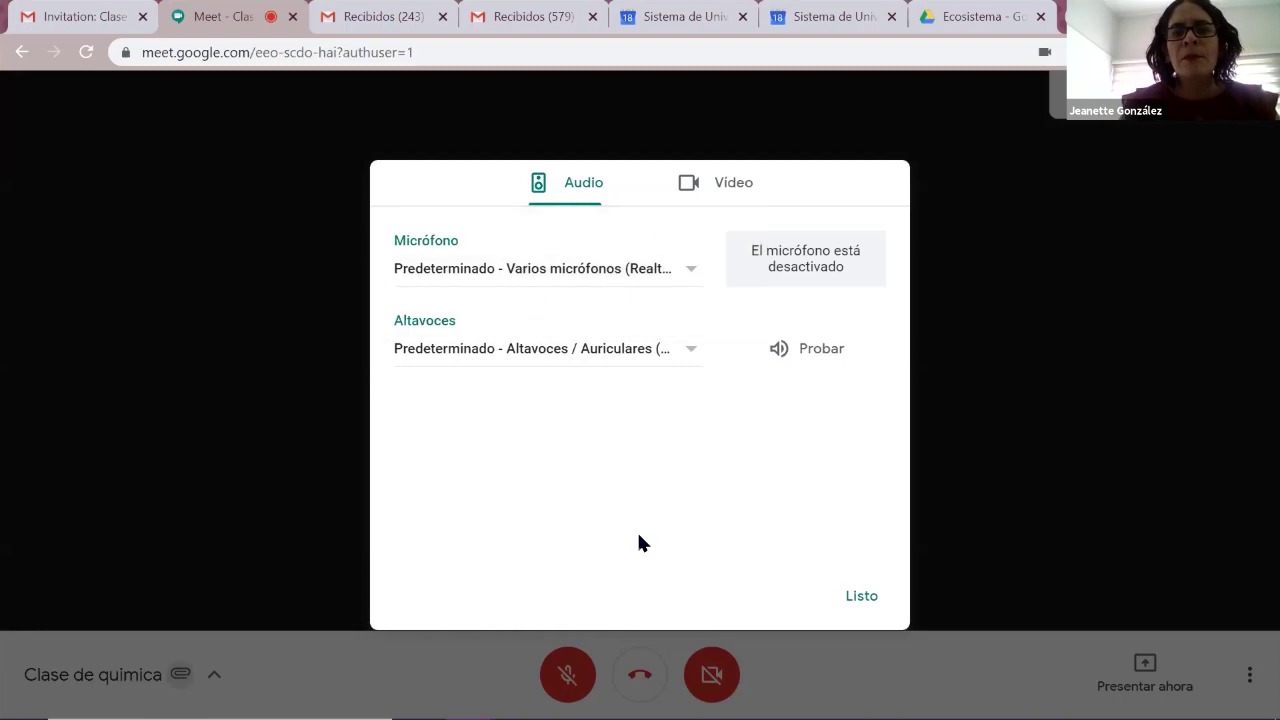
- Test the speakers in the audio settings, close the settings, and switch the call's microphone on and off again
{"action": "left_click", "coordinate": [822, 350]}
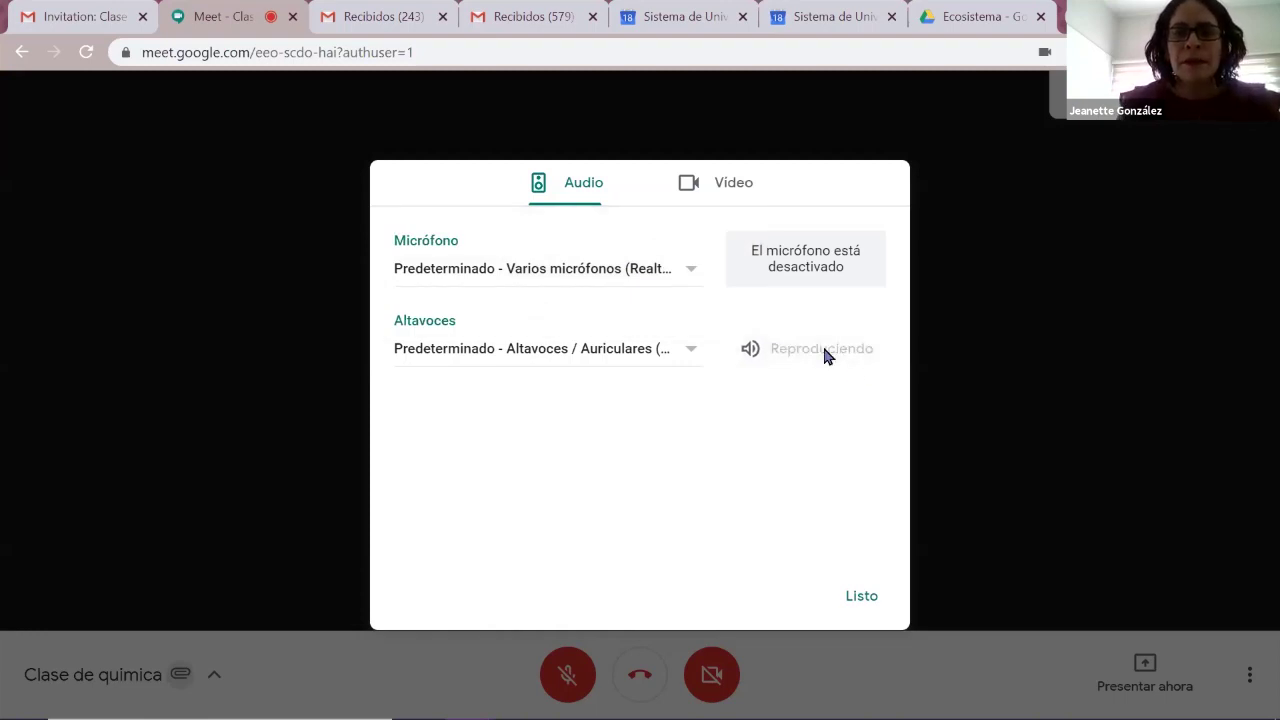
{"action": "left_click", "coordinate": [632, 290]}
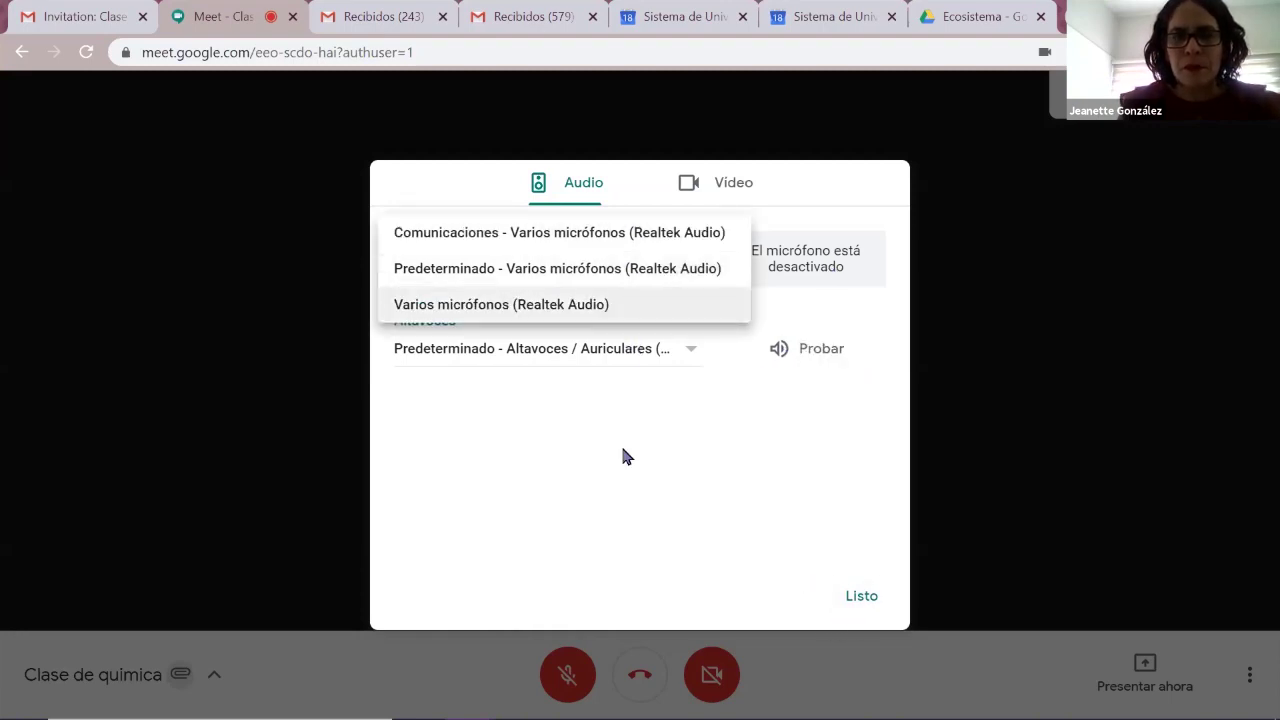
{"action": "left_click", "coordinate": [648, 272]}
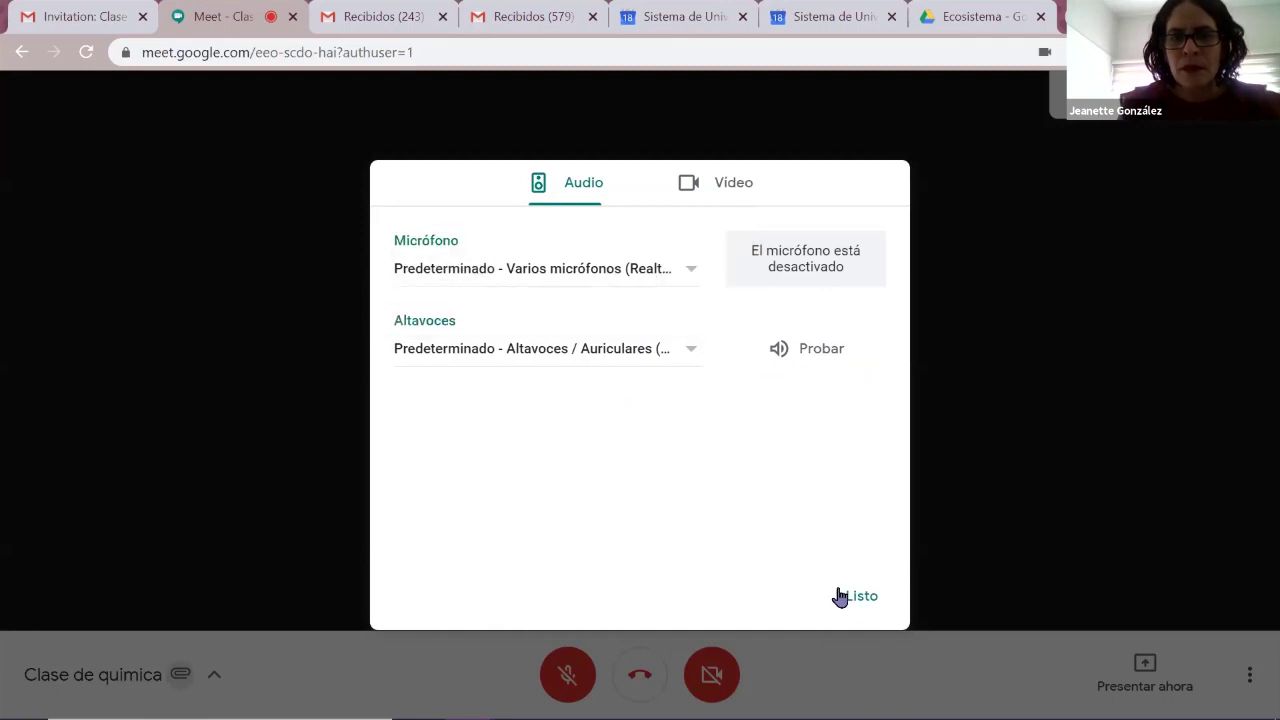
{"action": "left_click", "coordinate": [864, 599]}
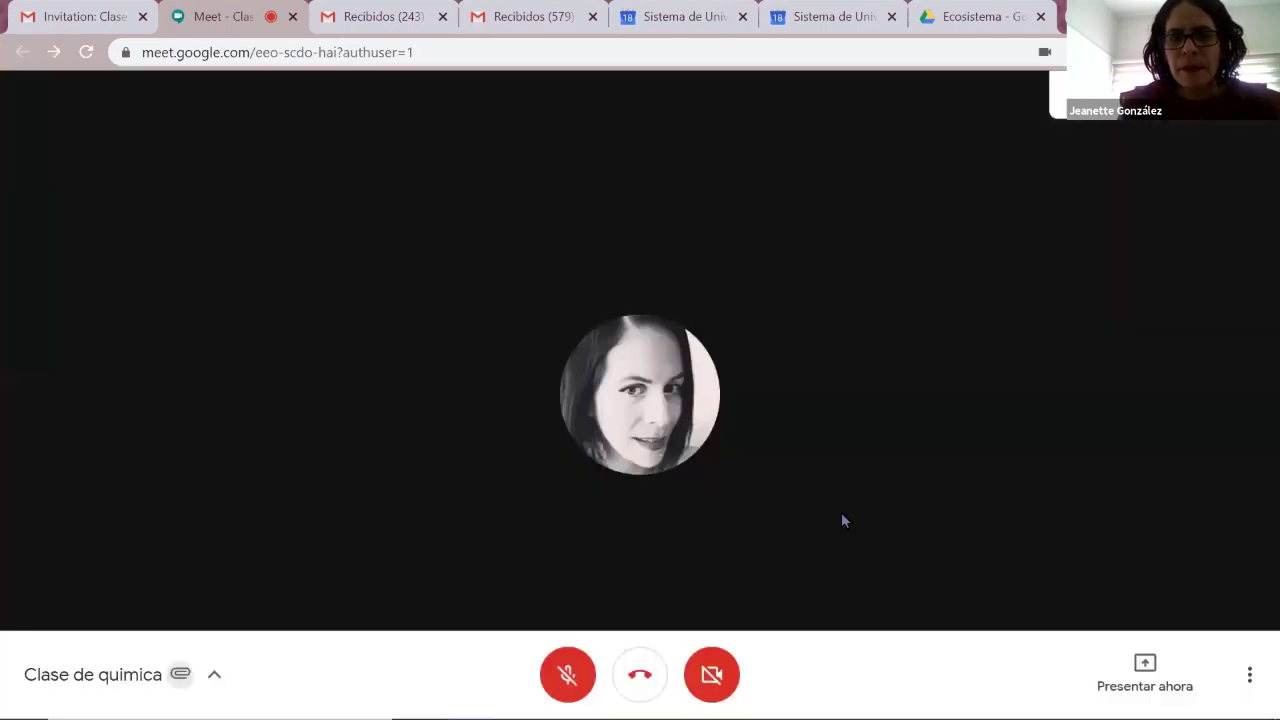
{"action": "left_click", "coordinate": [572, 668]}
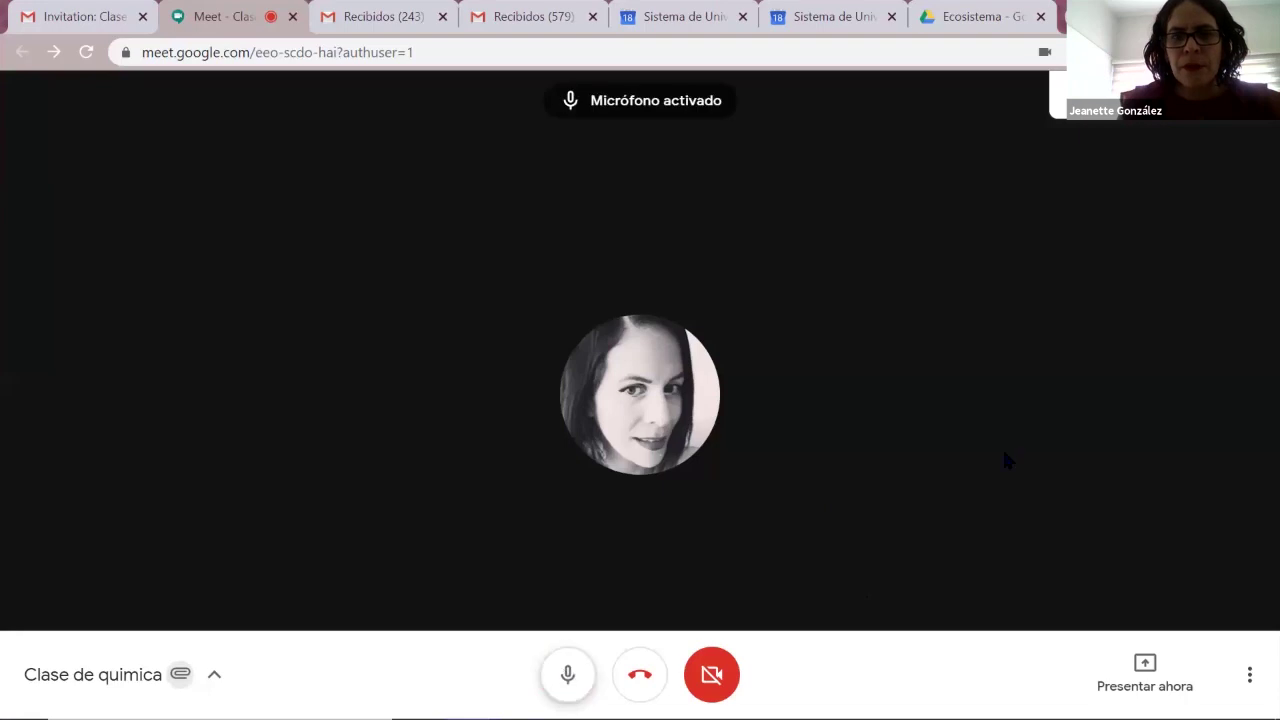
{"action": "left_click", "coordinate": [575, 684]}
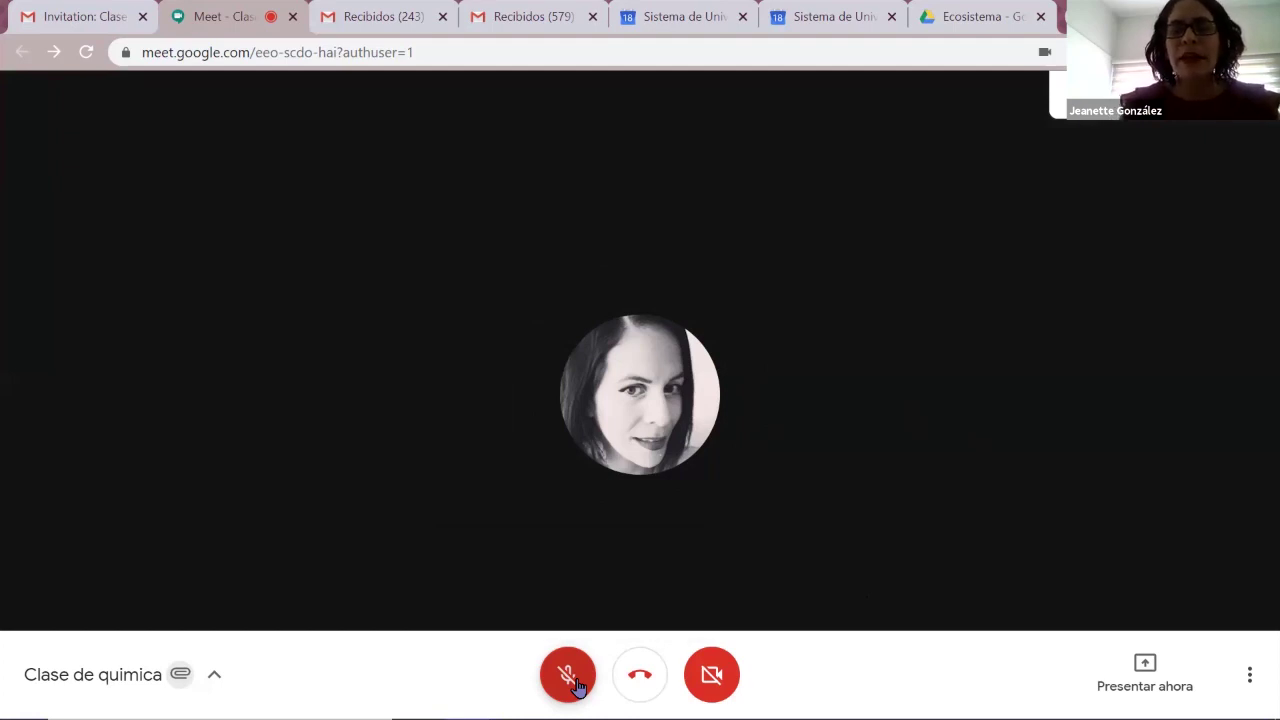
- Show the Clase de quimica meeting details with its access link highlighted, and leave the call
{"action": "left_click", "coordinate": [212, 677]}
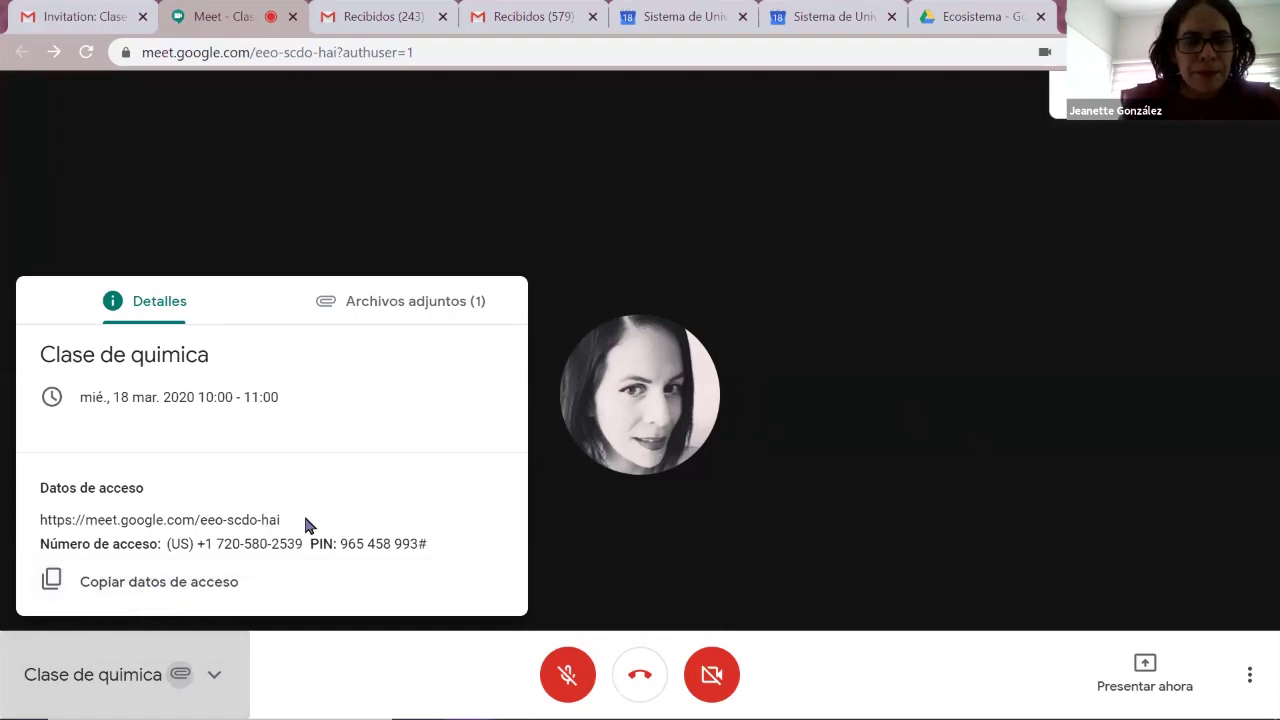
{"action": "left_click_drag", "start_coordinate": [296, 520], "coordinate": [27, 524]}
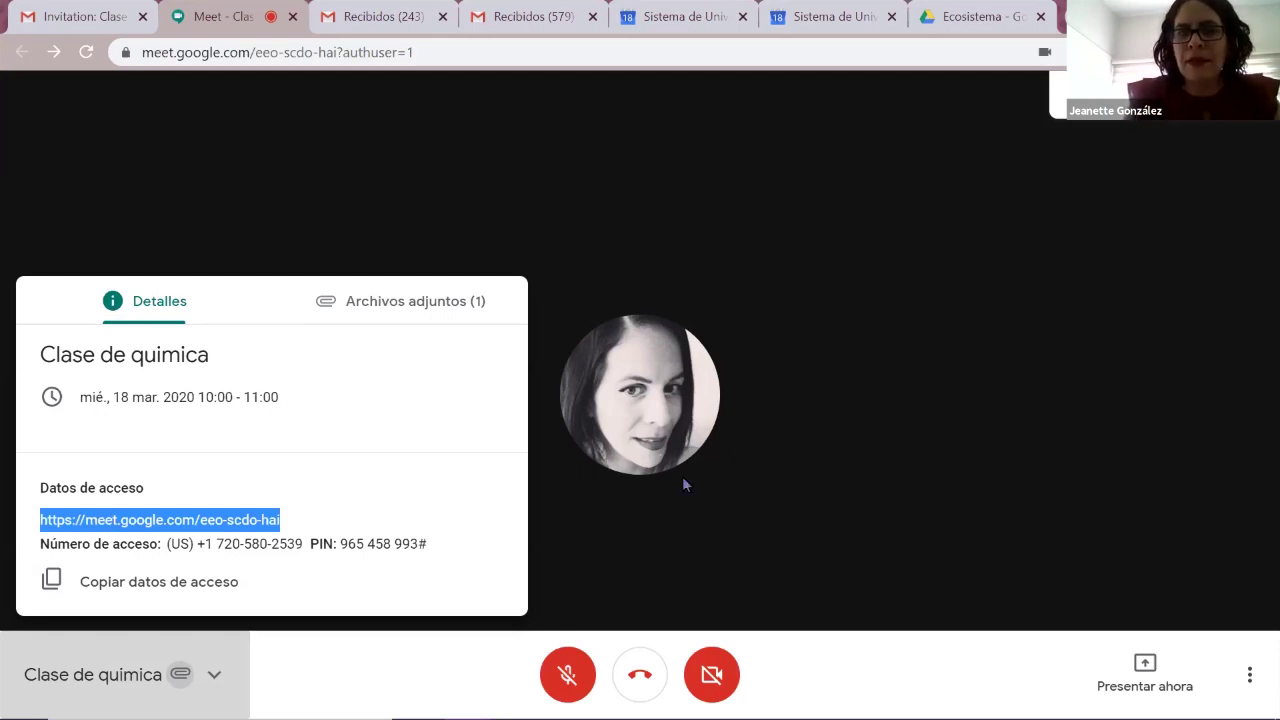
{"action": "left_click", "coordinate": [785, 491]}
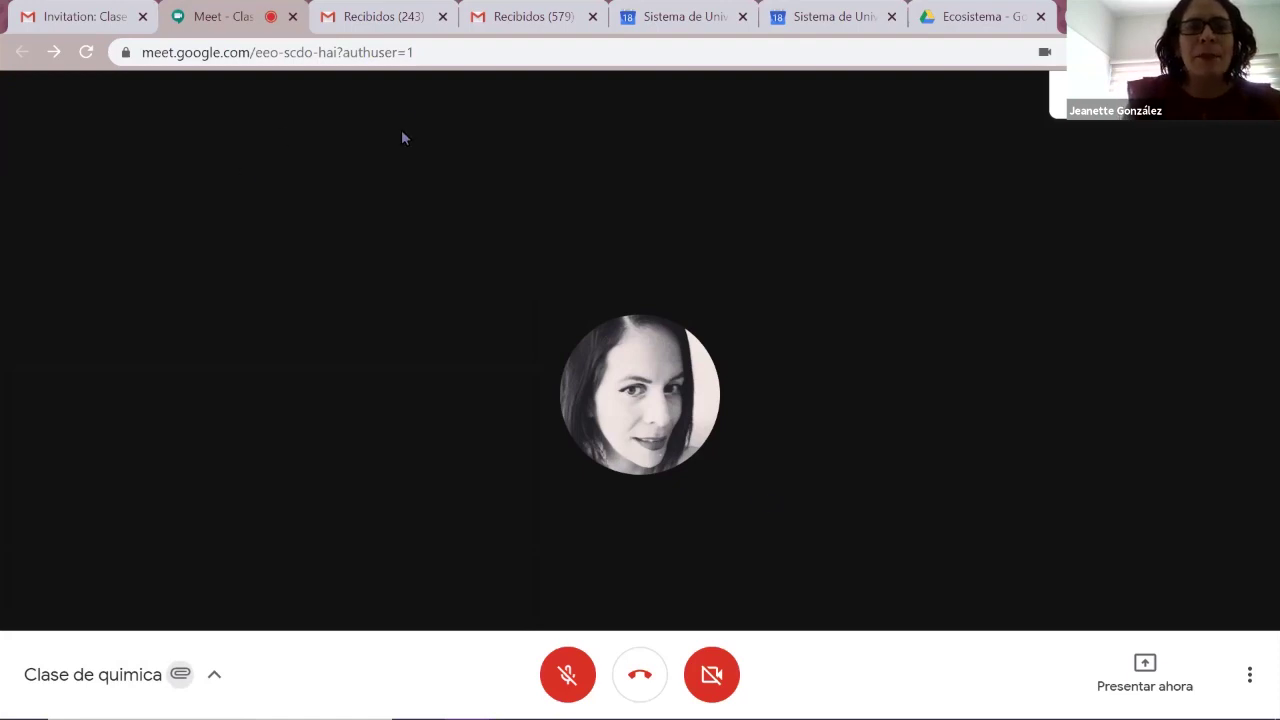
{"action": "left_click", "coordinate": [650, 675]}
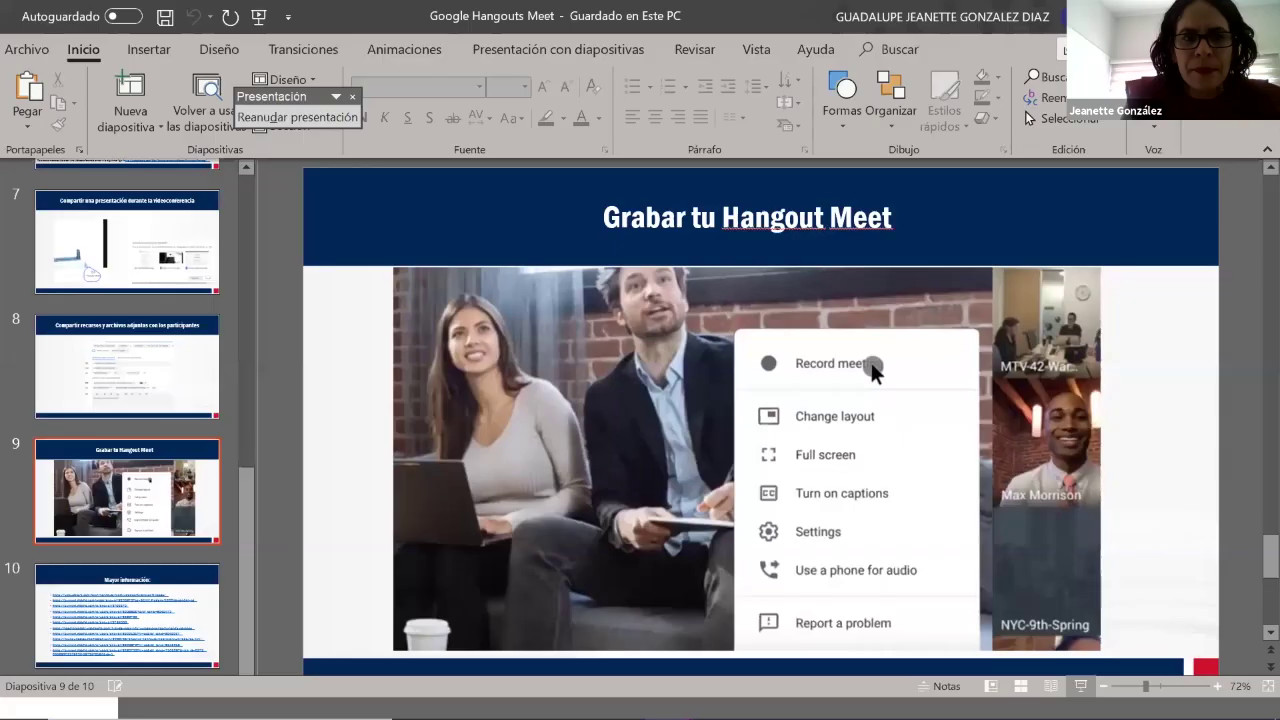
{"action": "left_click", "coordinate": [871, 368]}
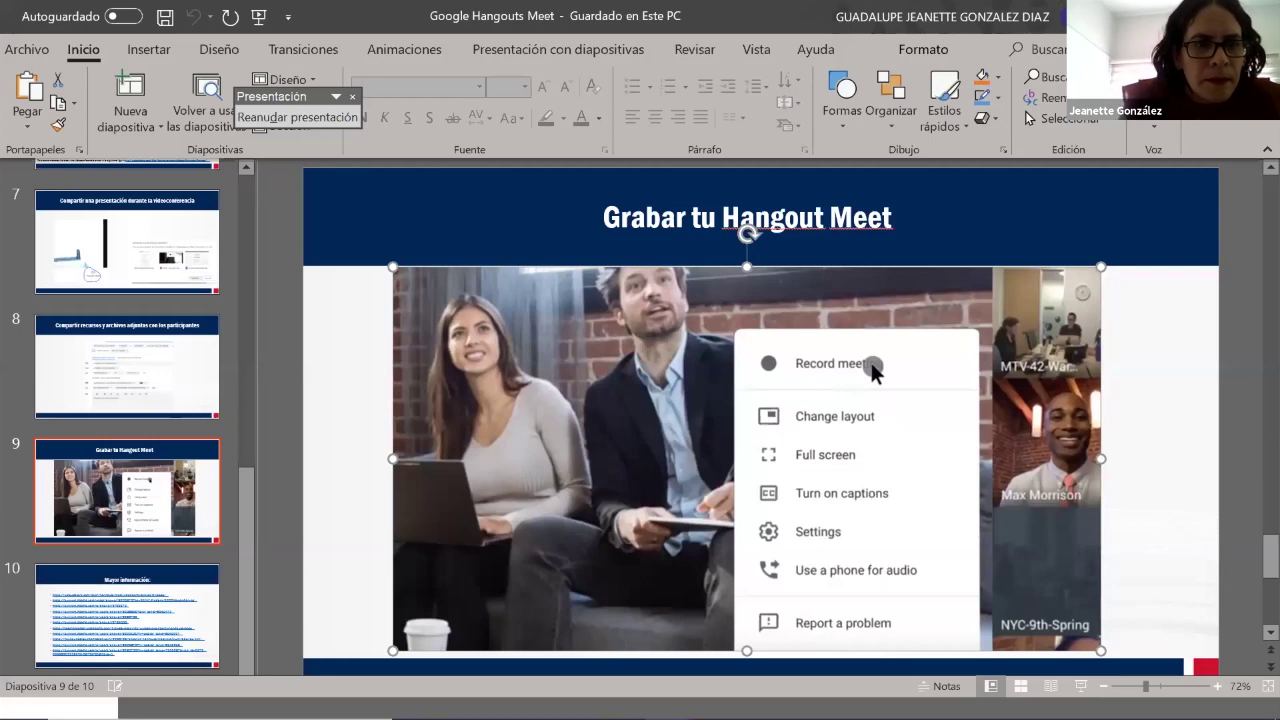
{"action": "key", "text": "Up"}
{"action": "key", "text": "Escape"}
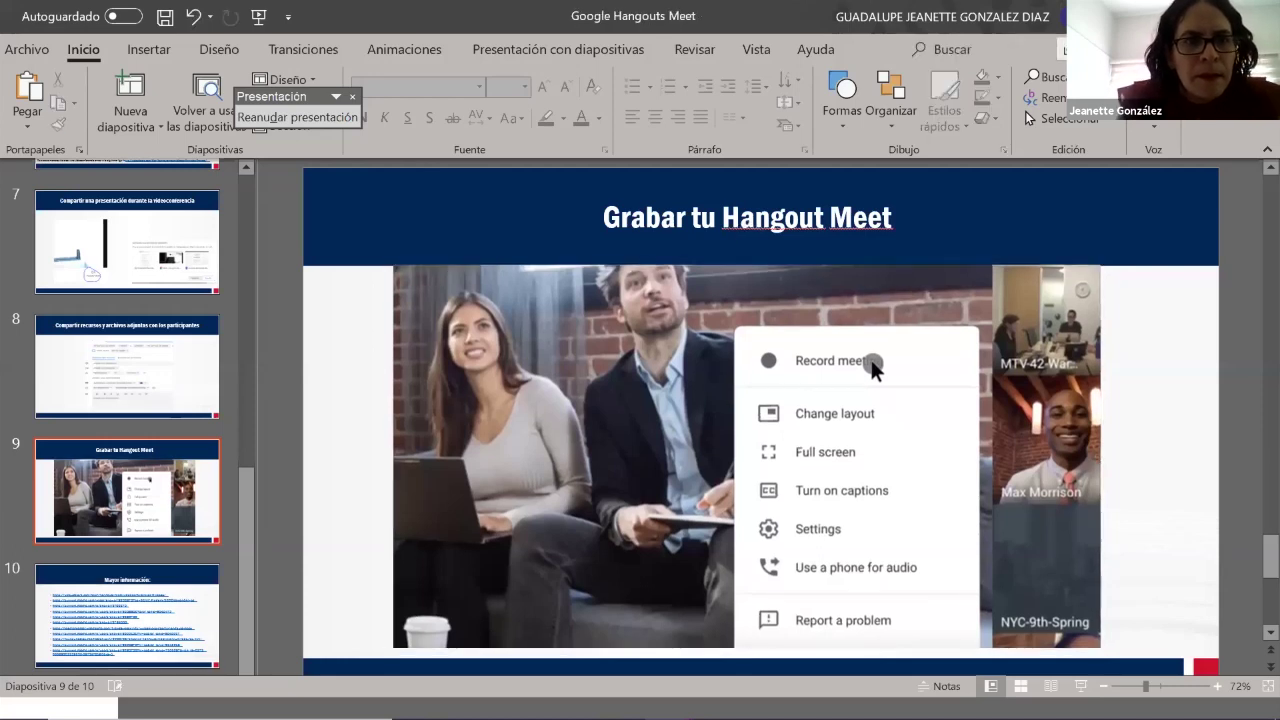
{"action": "key", "text": "ctrl+z"}
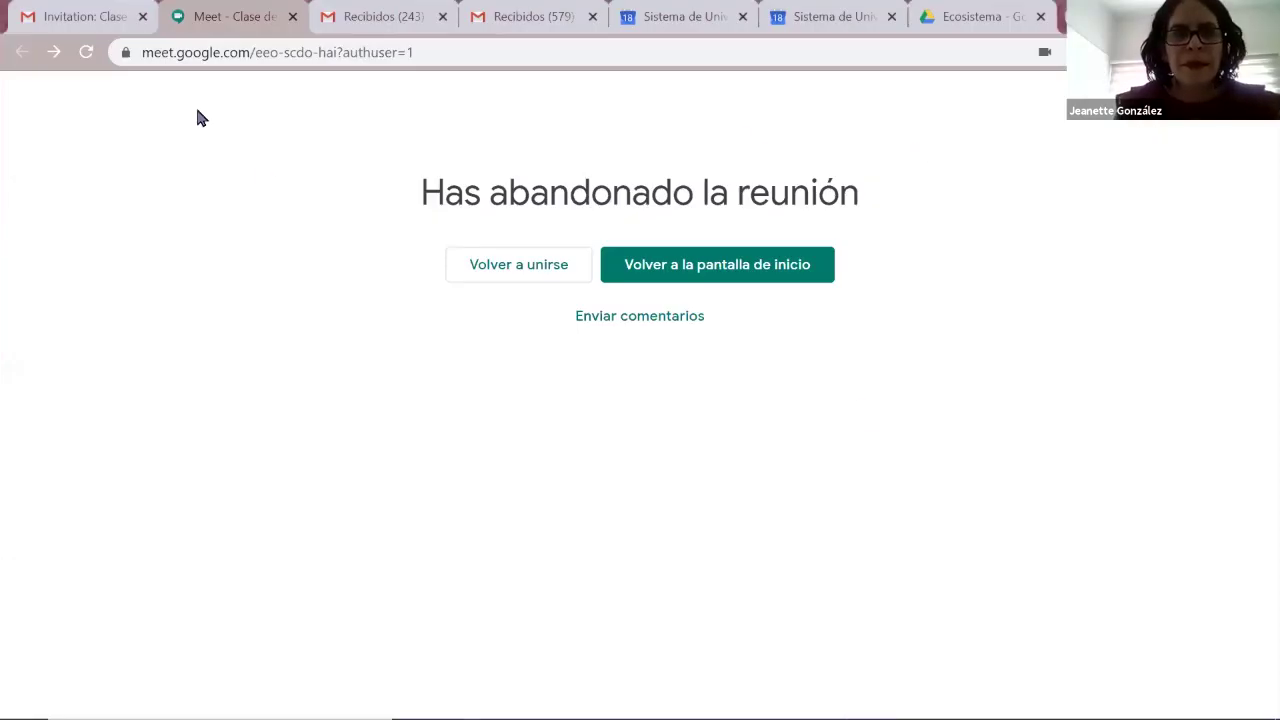
{"action": "left_click", "coordinate": [182, 56]}
{"action": "type", "text": "https://meet.google.com."}
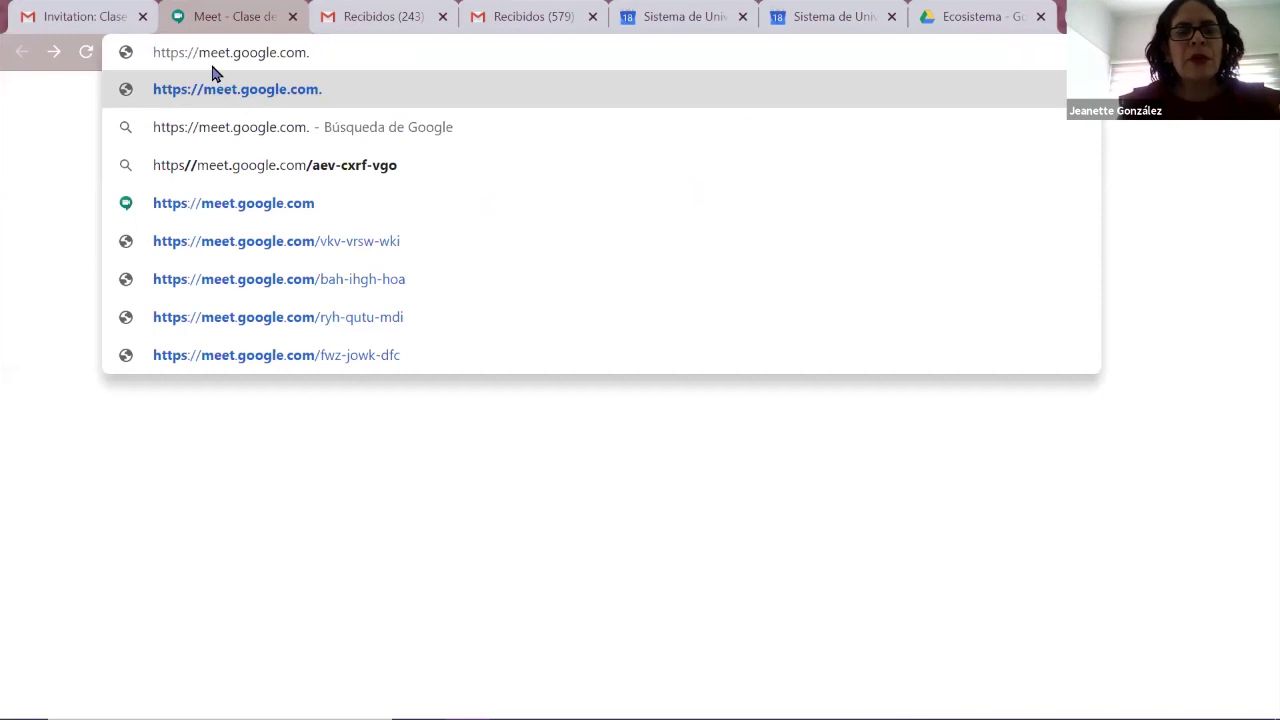
{"action": "key", "text": "Return"}
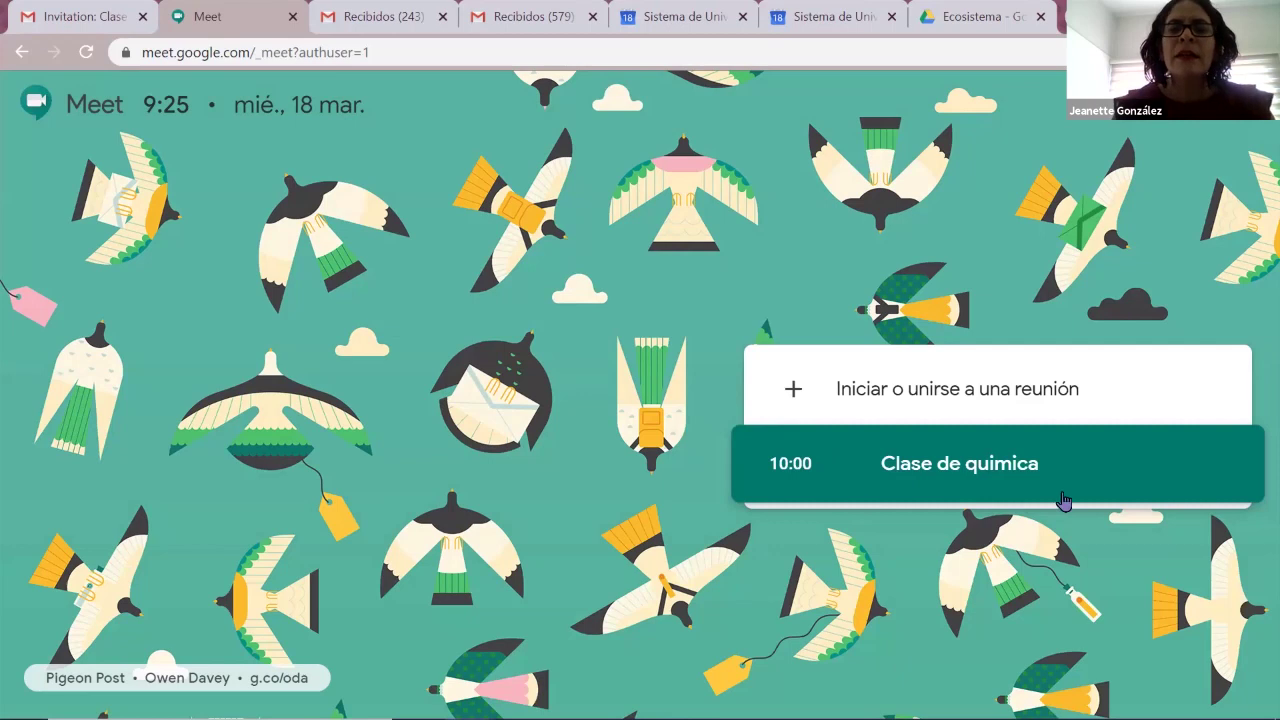
- Start a new meeting with the nickname "Clase de aclaracion" and join it
{"action": "left_click", "coordinate": [783, 398]}
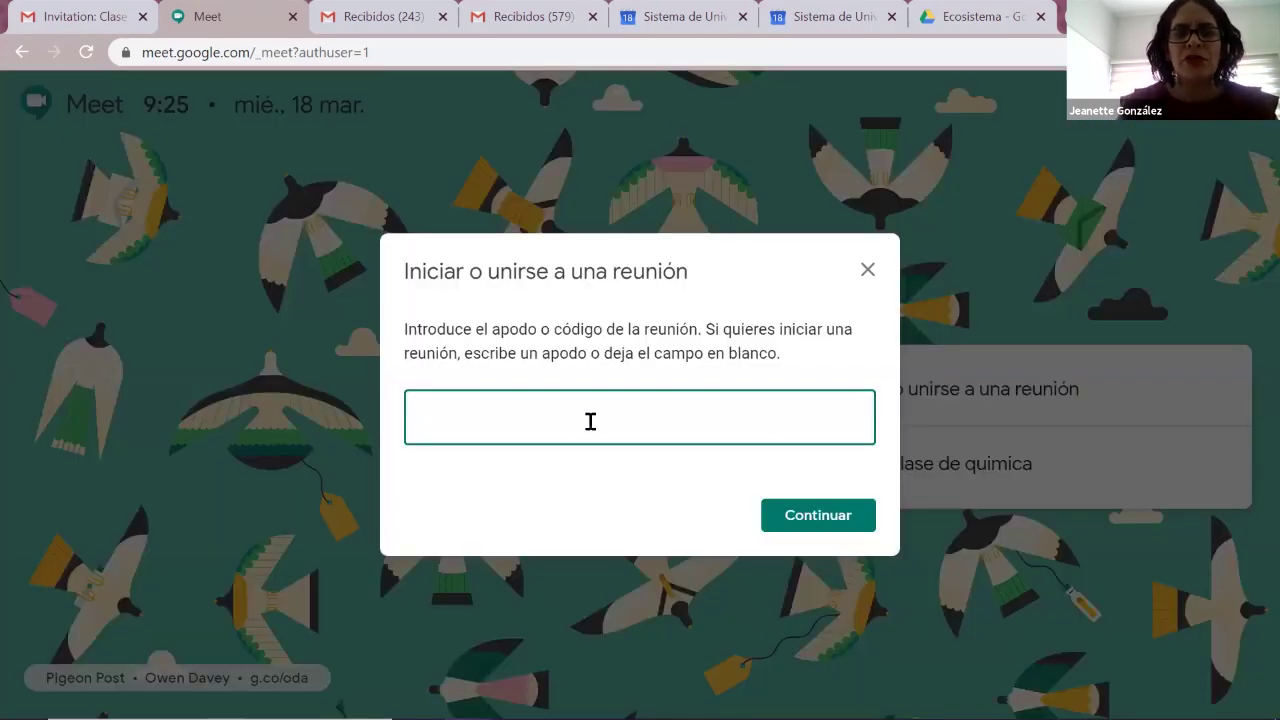
{"action": "type", "text": "Clase de a"}
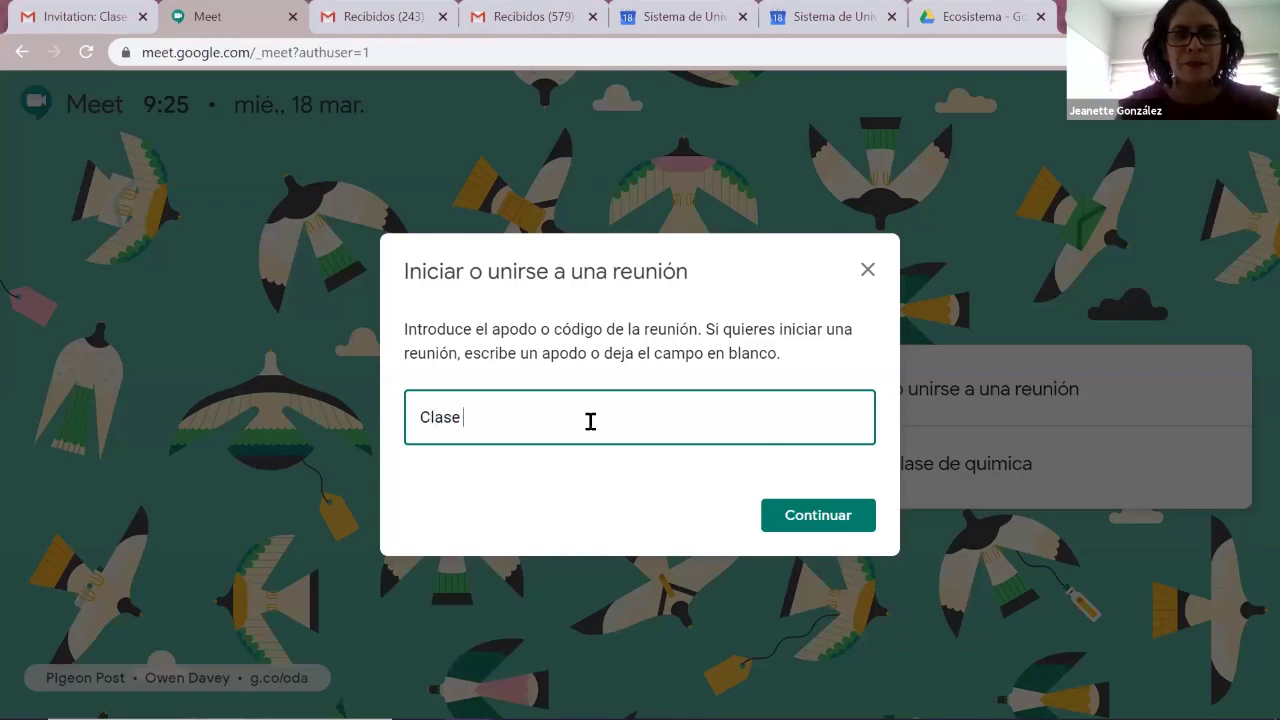
{"action": "type", "text": "ración de dud"}
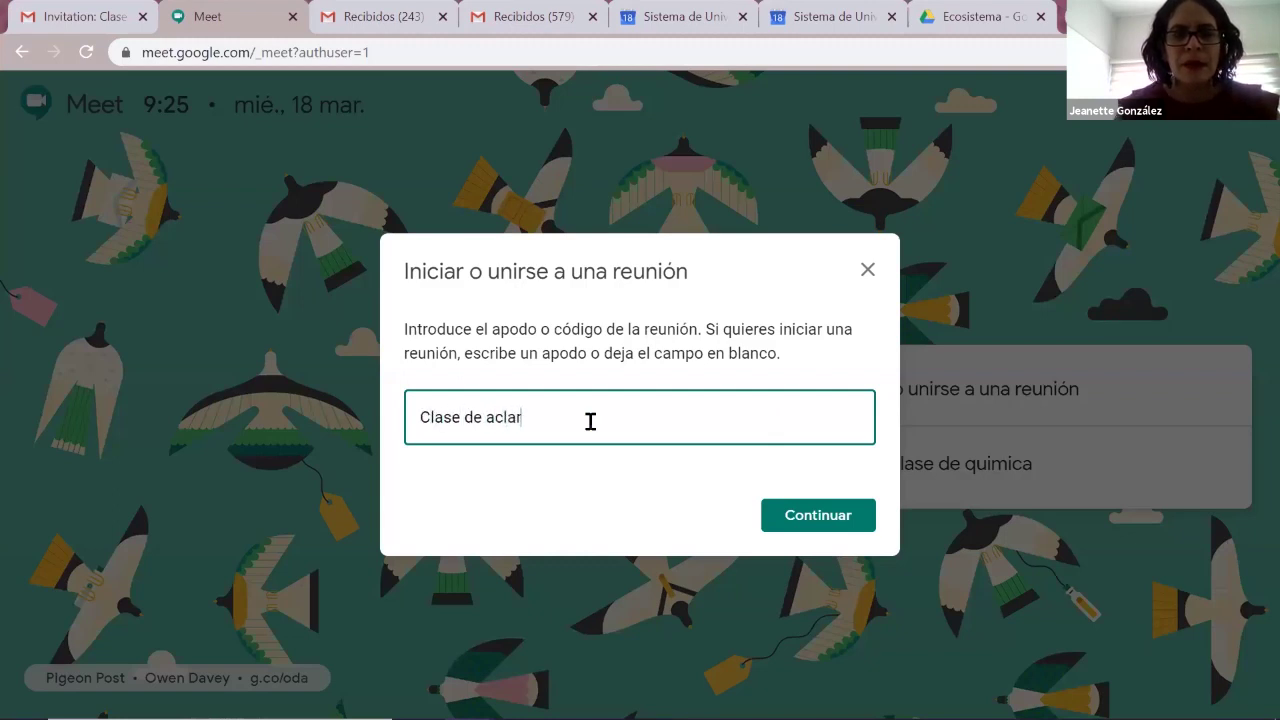
{"action": "key", "text": "BackSpace"}
{"action": "key", "text": "BackSpace"}
{"action": "key", "text": "BackSpace"}
{"action": "key", "text": "BackSpace"}
{"action": "key", "text": "BackSpace"}
{"action": "key", "text": "BackSpace"}
{"action": "key", "text": "BackSpace"}
{"action": "key", "text": "BackSpace"}
{"action": "key", "text": "BackSpace"}
{"action": "key", "text": "BackSpace"}
{"action": "key", "text": "BackSpace"}
{"action": "key", "text": "BackSpace"}
{"action": "key", "text": "BackSpace"}
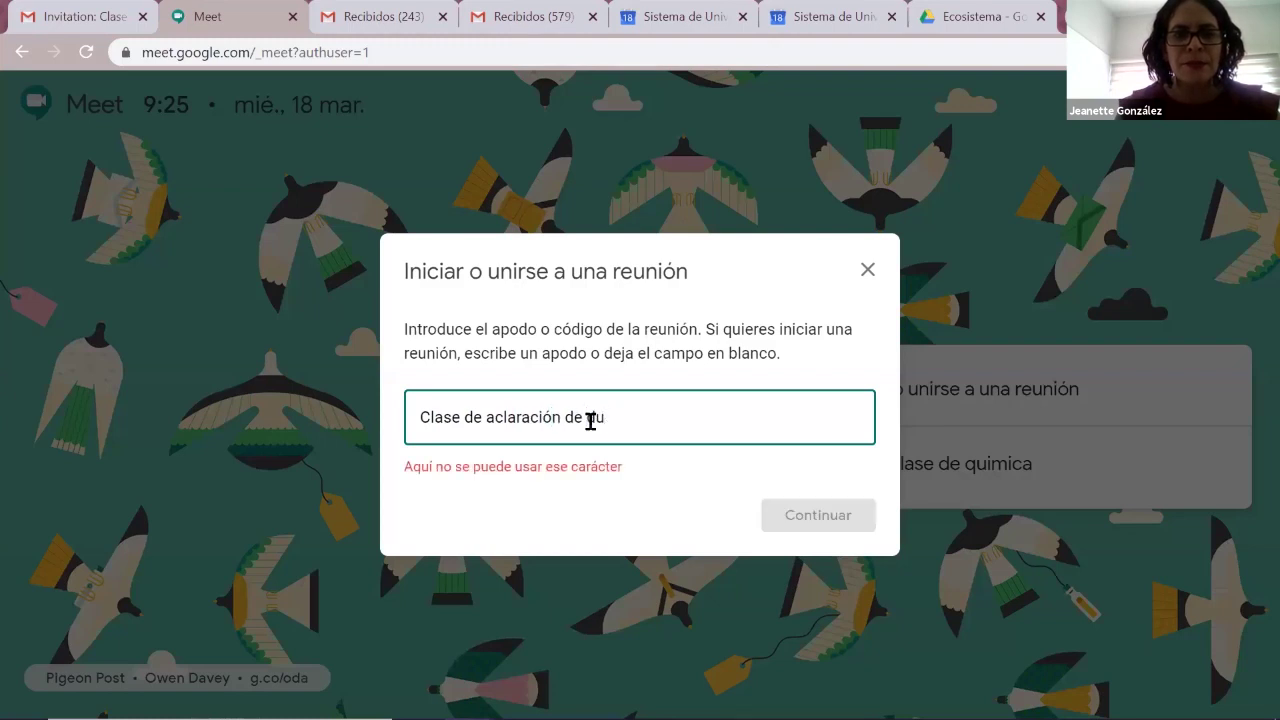
{"action": "type", "text": "cion"}
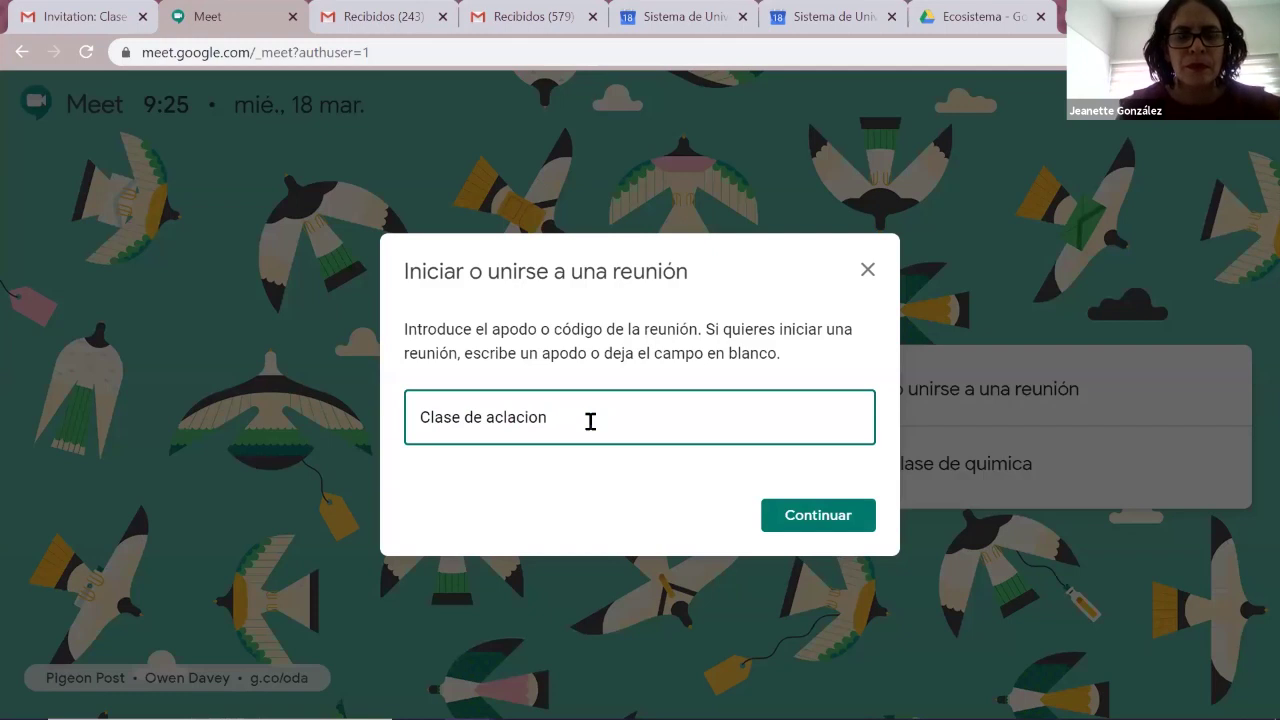
{"action": "key", "text": "BackSpace"}
{"action": "key", "text": "BackSpace"}
{"action": "key", "text": "BackSpace"}
{"action": "key", "text": "BackSpace"}
{"action": "type", "text": "r"}
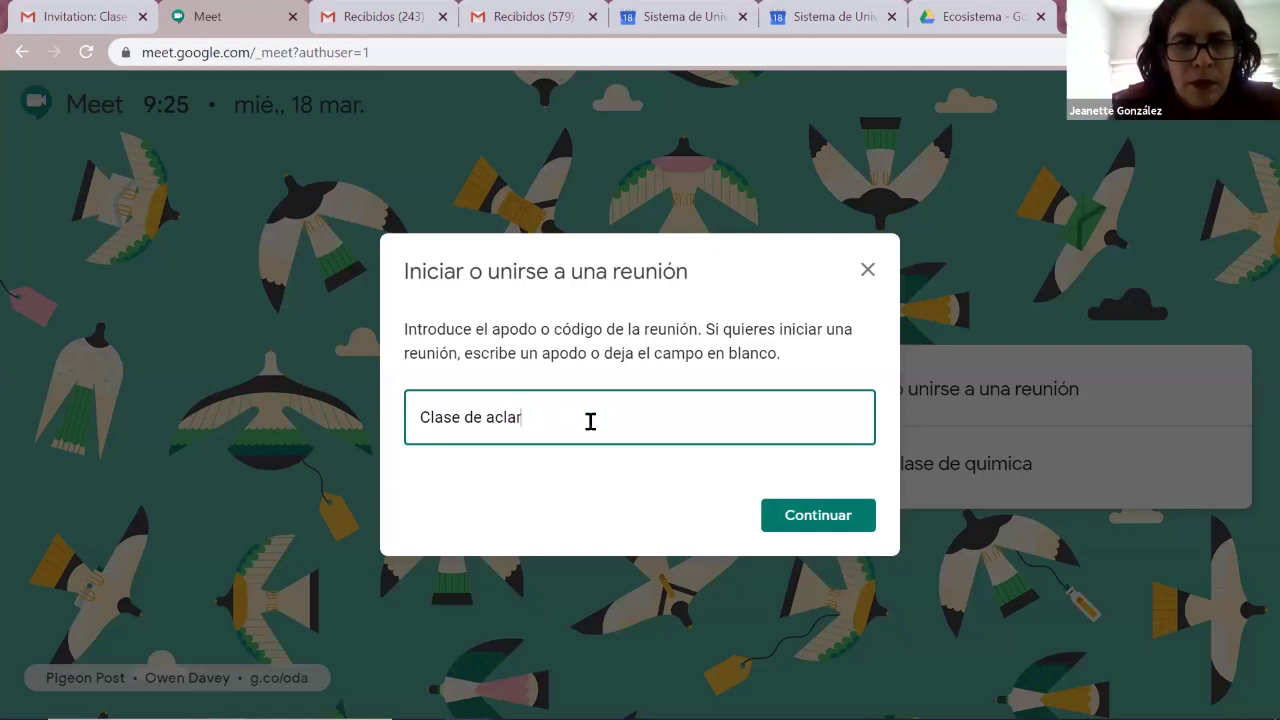
{"action": "type", "text": "acion"}
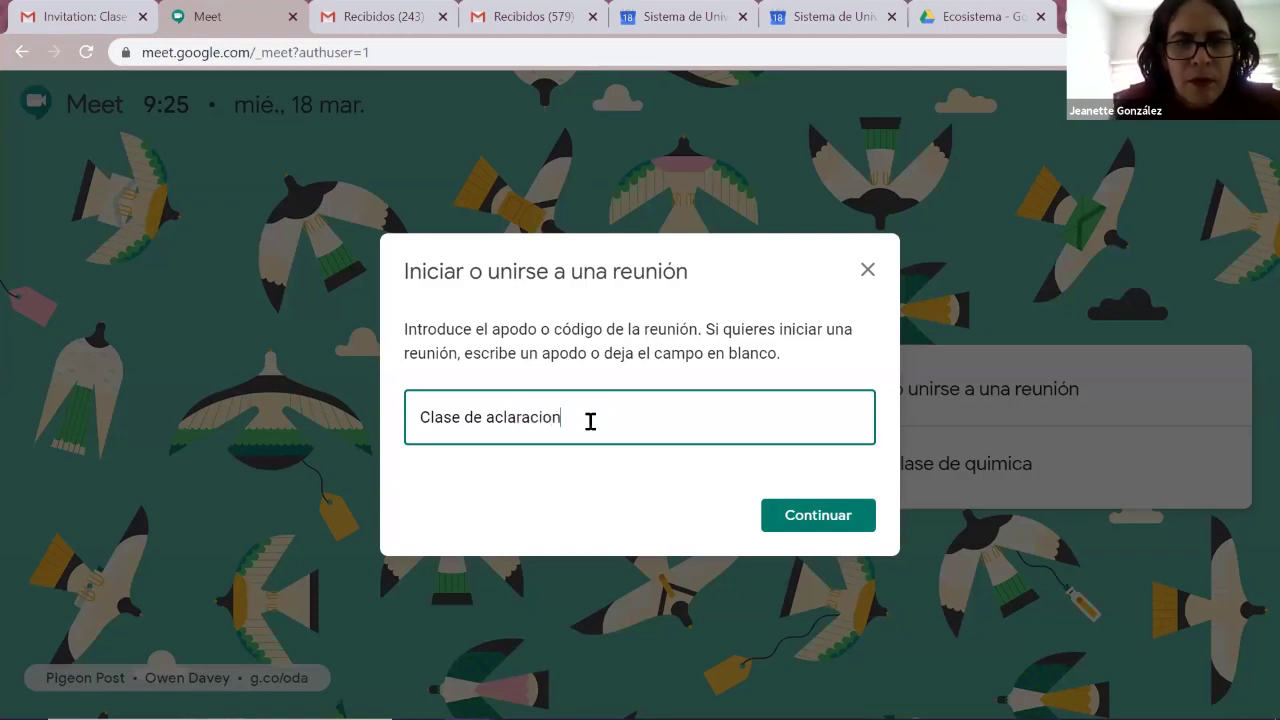
{"action": "left_click", "coordinate": [818, 515]}
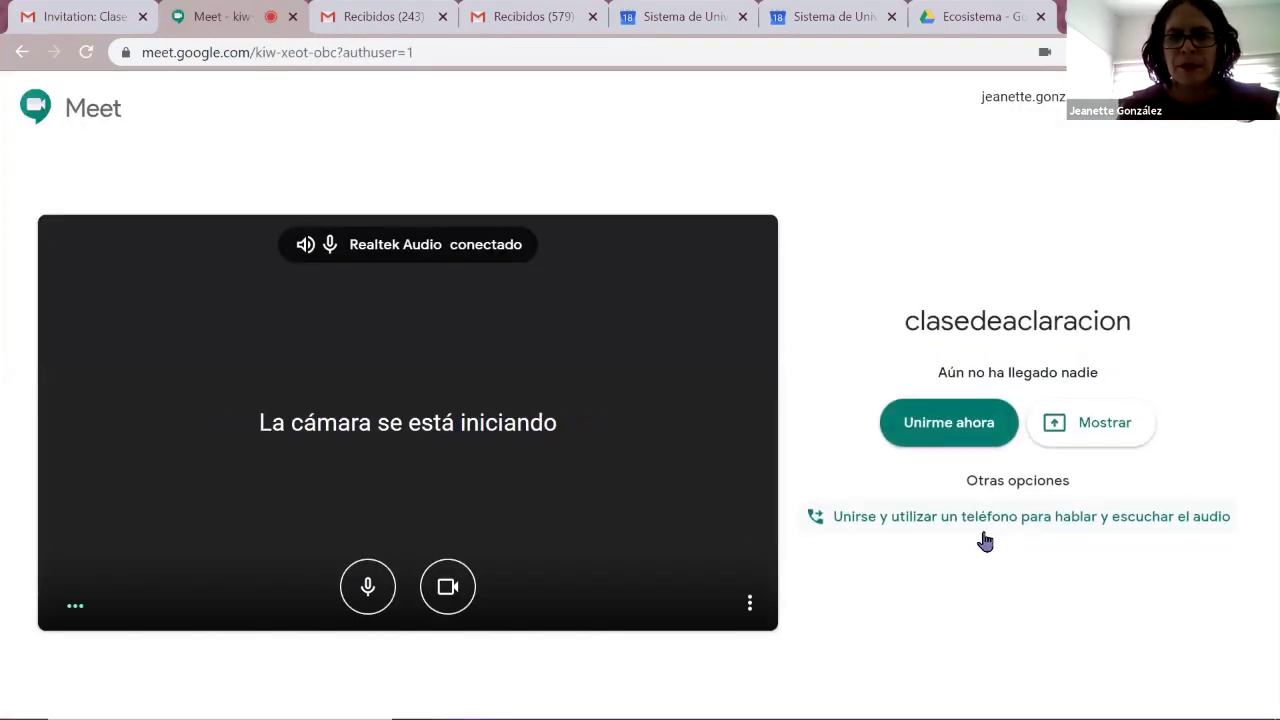
{"action": "left_click", "coordinate": [963, 430]}
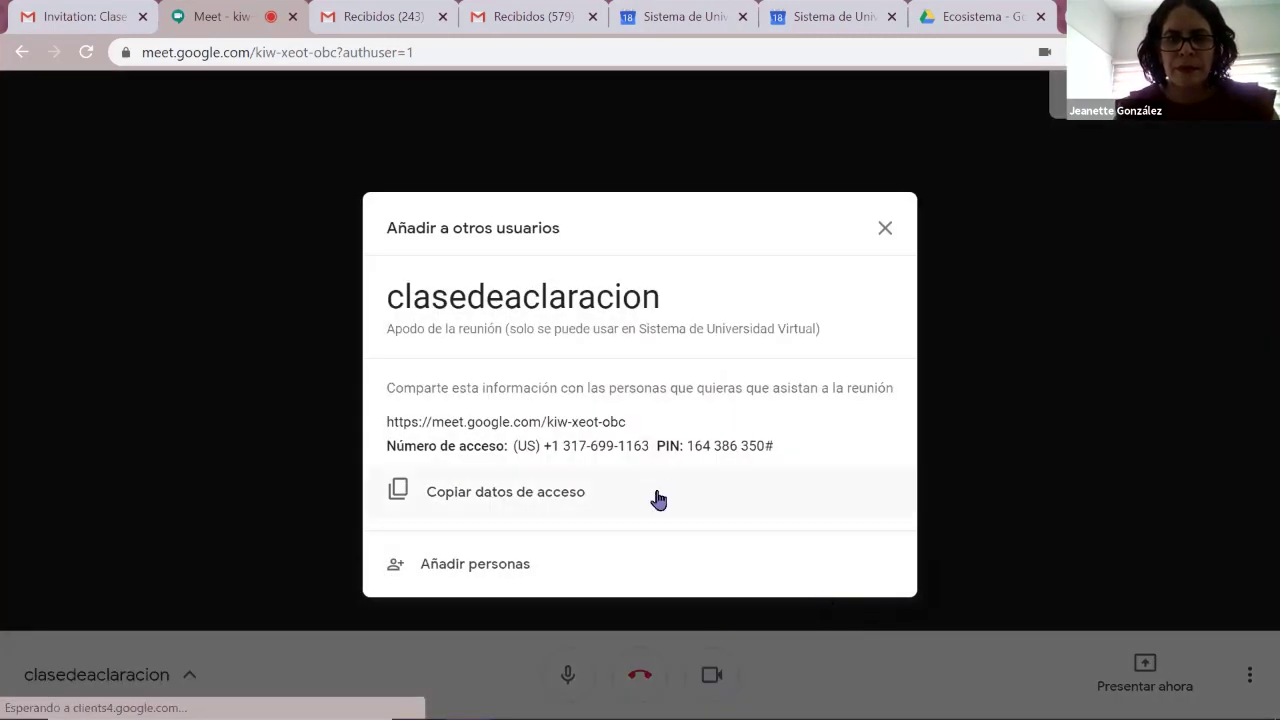
- Send invitations to Asistente MDDI and the innovation assistant account, and mute the microphone in the call
{"action": "left_click", "coordinate": [503, 568]}
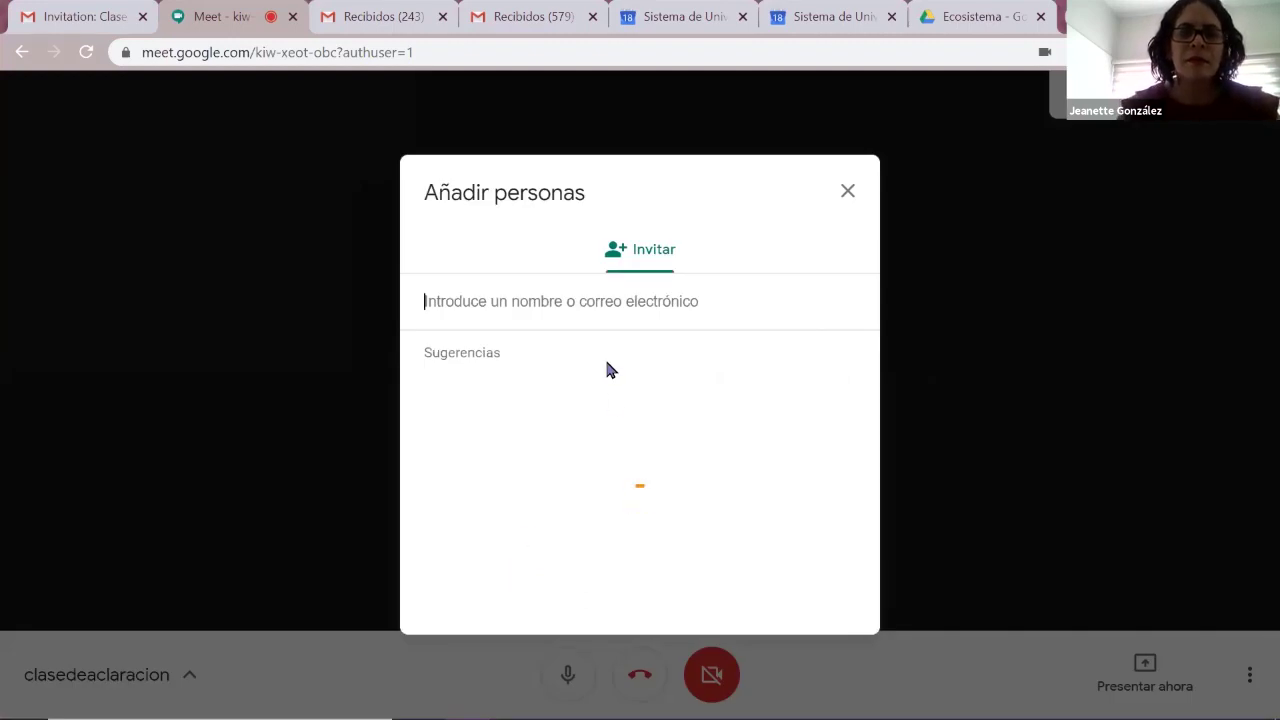
{"action": "type", "text": "as"}
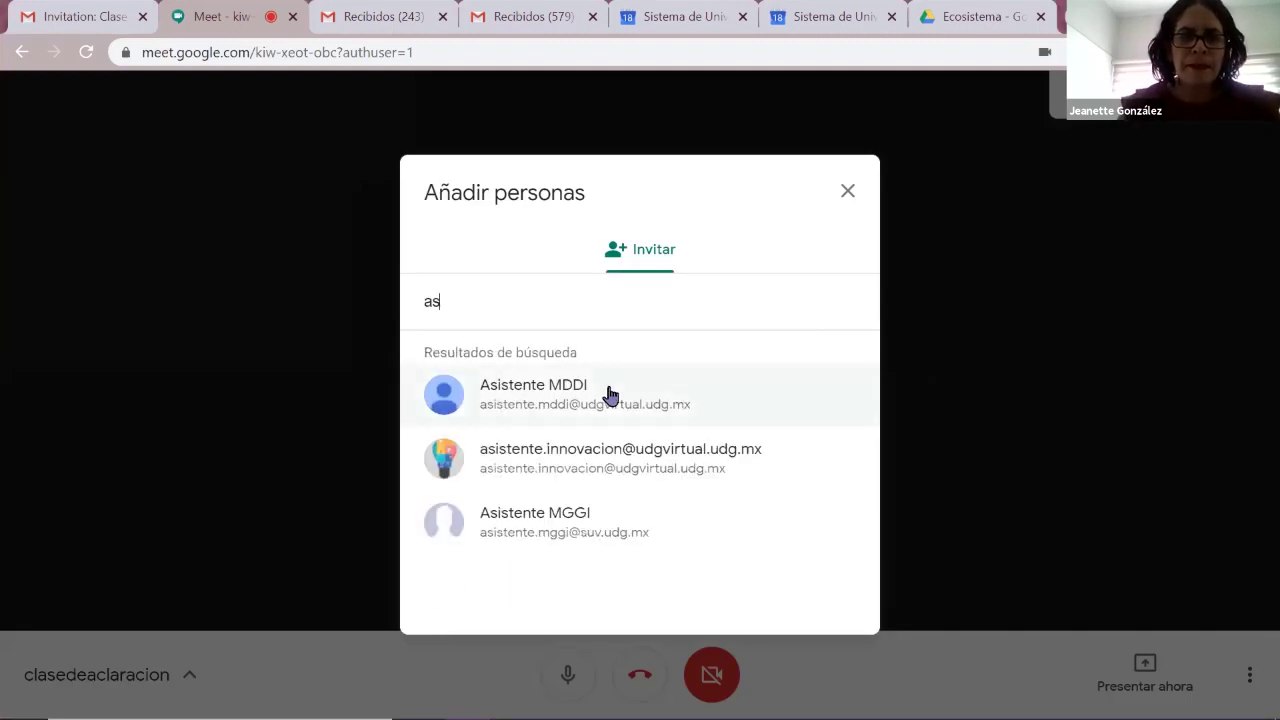
{"action": "left_click", "coordinate": [610, 394]}
{"action": "left_click", "coordinate": [640, 301]}
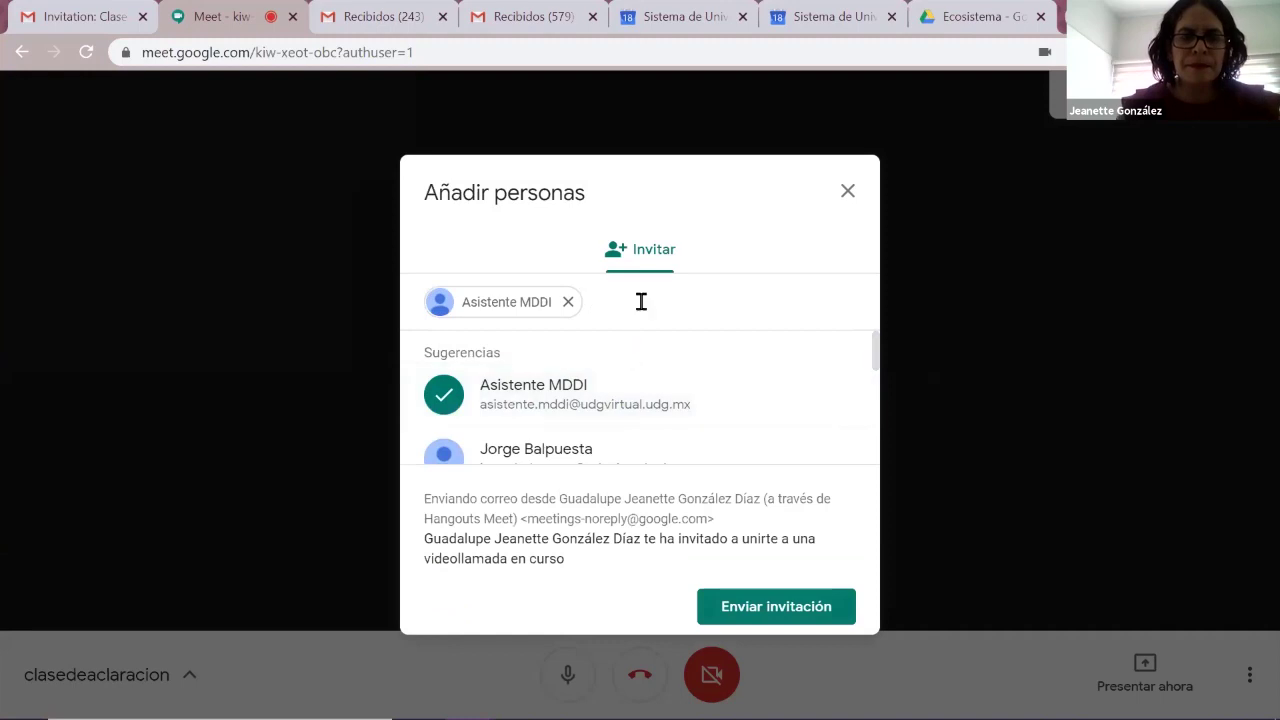
{"action": "type", "text": "asis"}
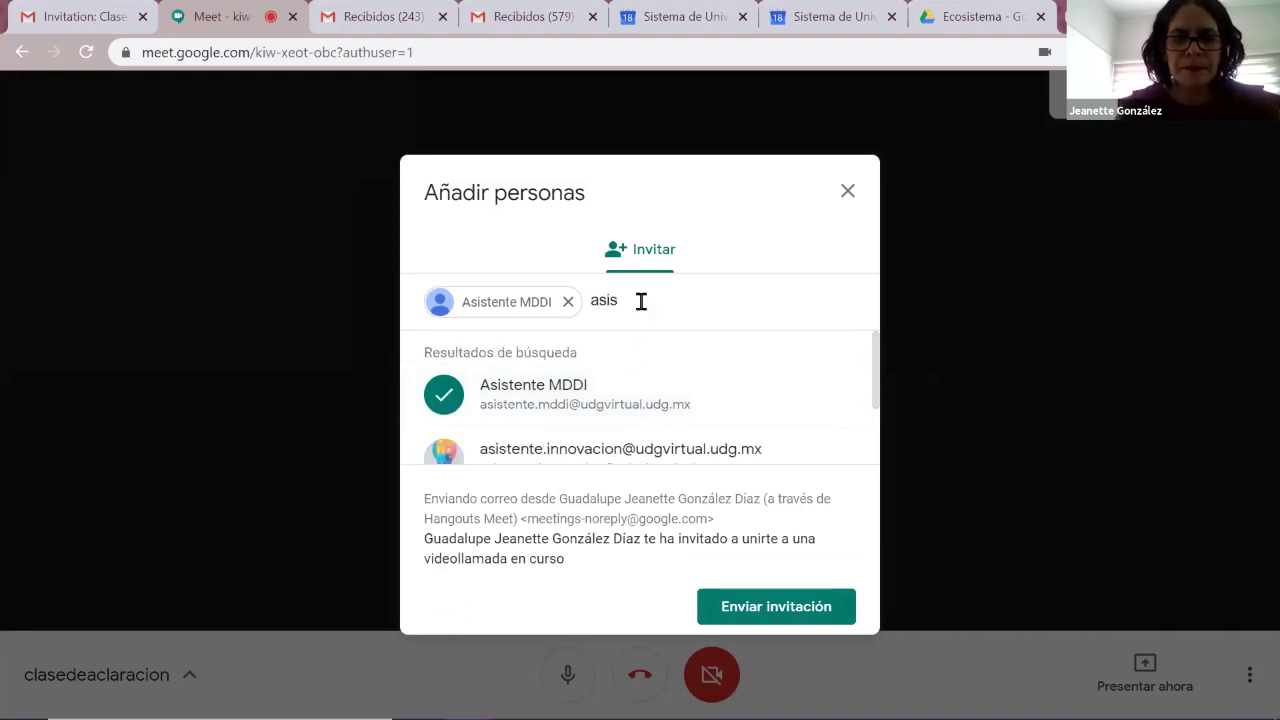
{"action": "left_click", "coordinate": [638, 451]}
{"action": "left_click", "coordinate": [776, 612]}
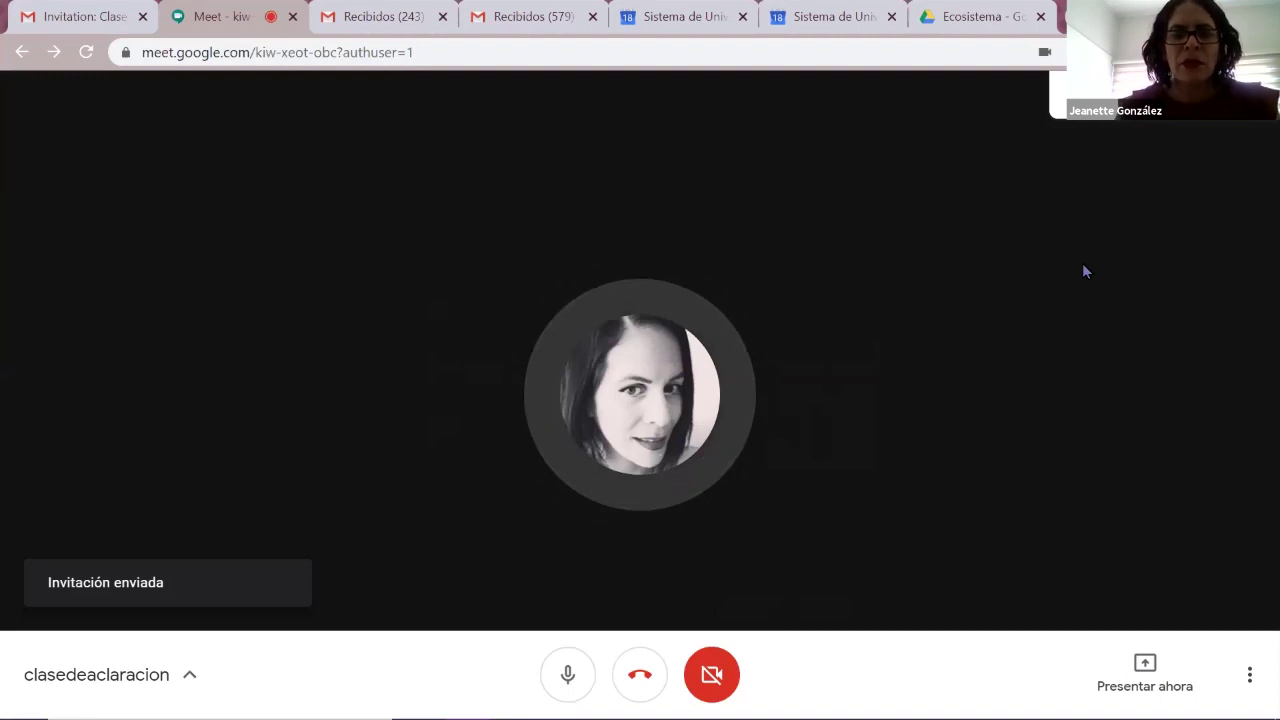
{"action": "left_click", "coordinate": [568, 674]}
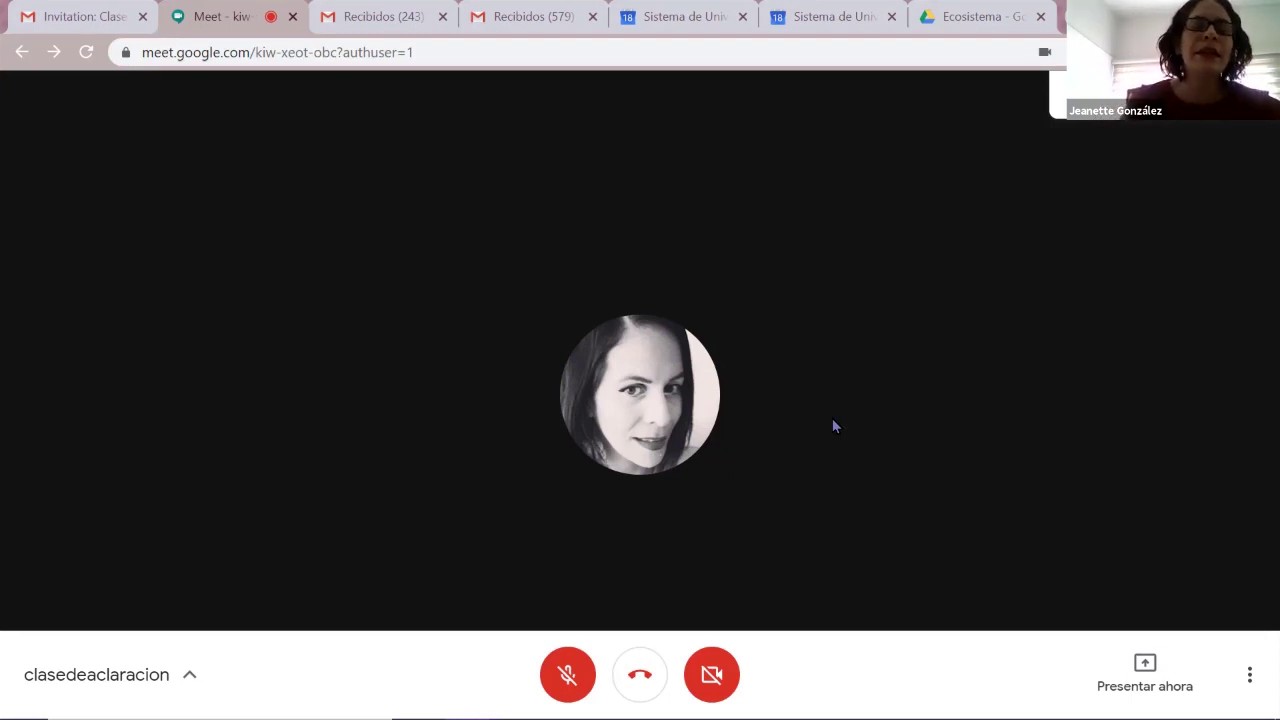
- Check the open Gmail inboxes, open the chat with the first listed contact, and return to the Meet call
{"action": "left_click", "coordinate": [55, 27]}
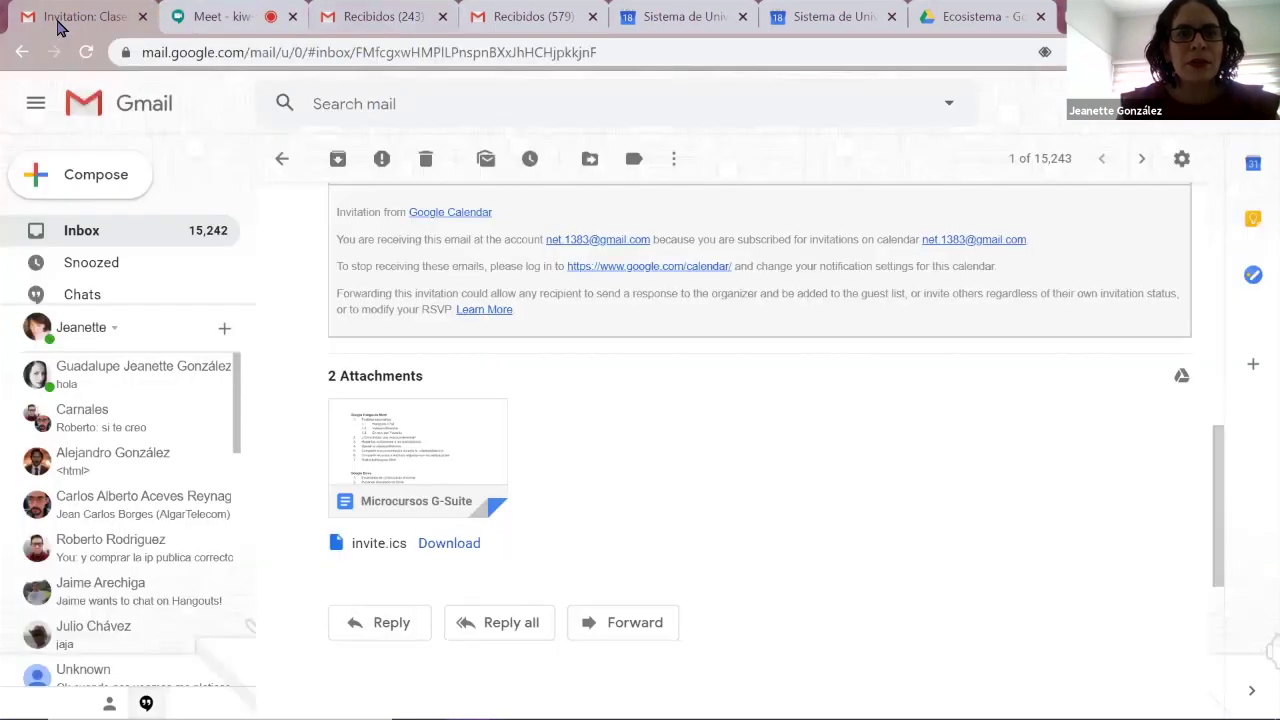
{"action": "key", "text": "ctrl+3"}
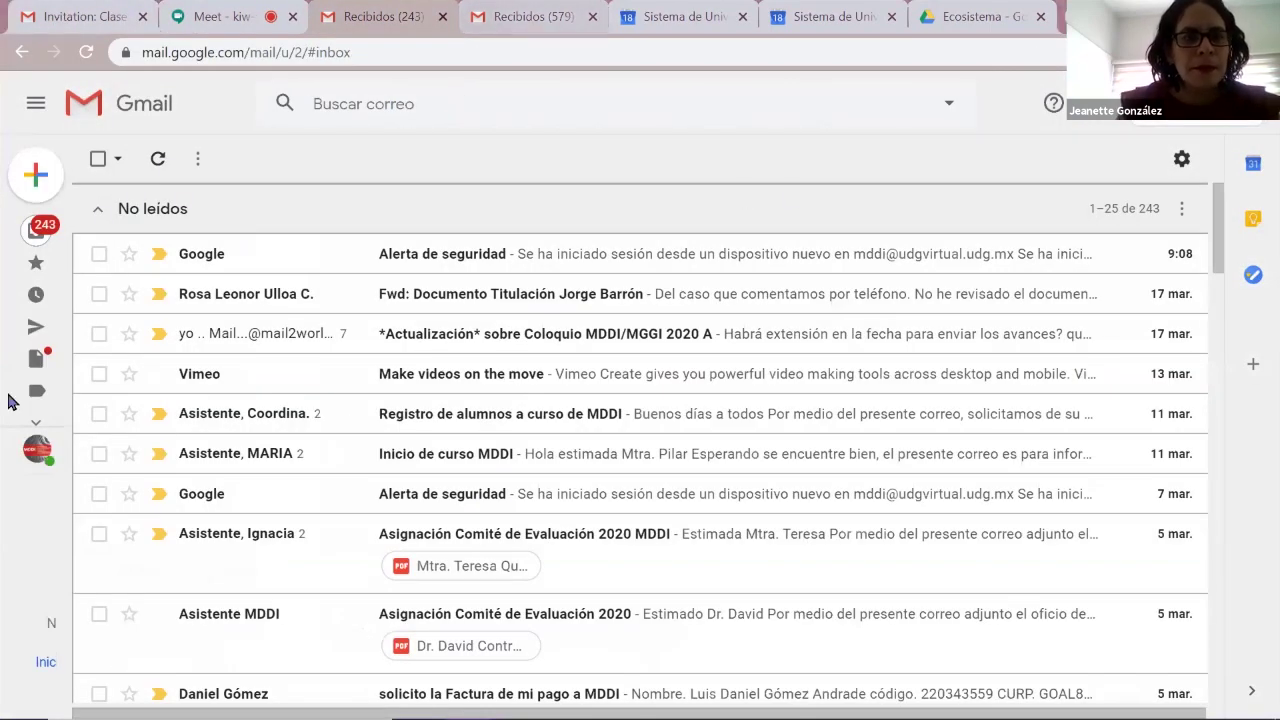
{"action": "key", "text": "ctrl+4"}
{"action": "mouse_move", "coordinate": [85, 447]}
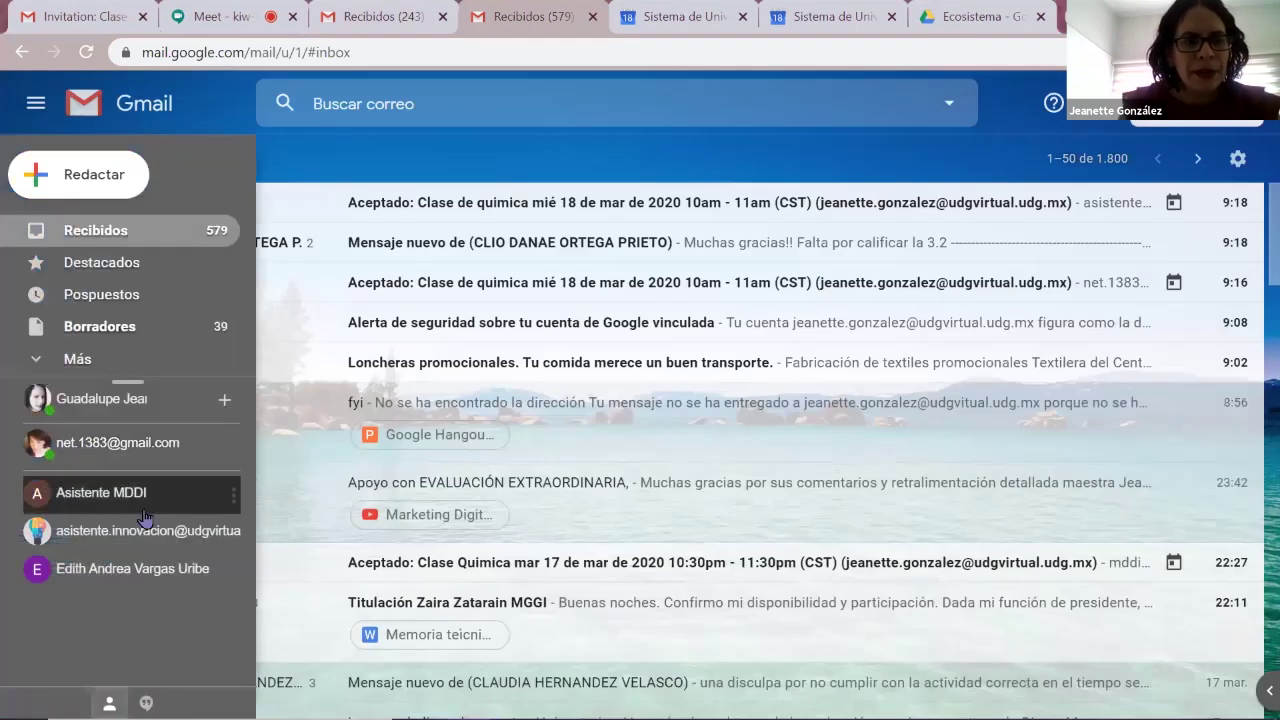
{"action": "left_click", "coordinate": [123, 455]}
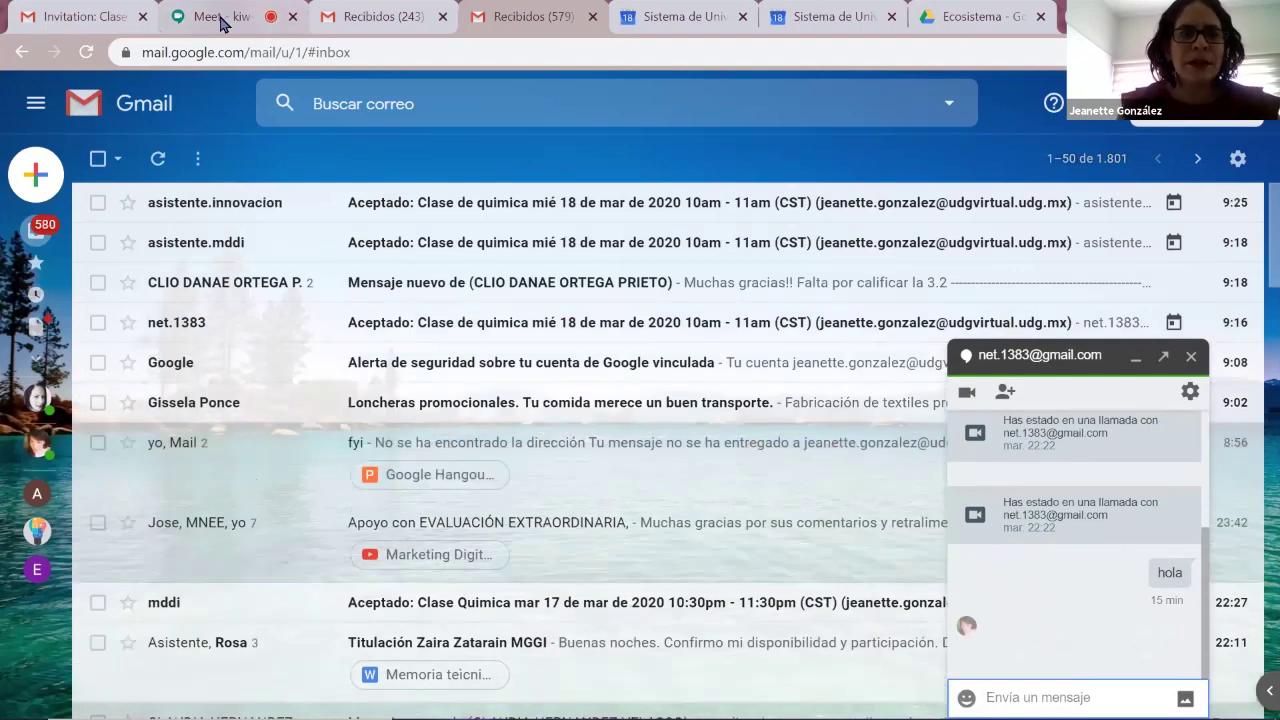
{"action": "key", "text": "ctrl+2"}
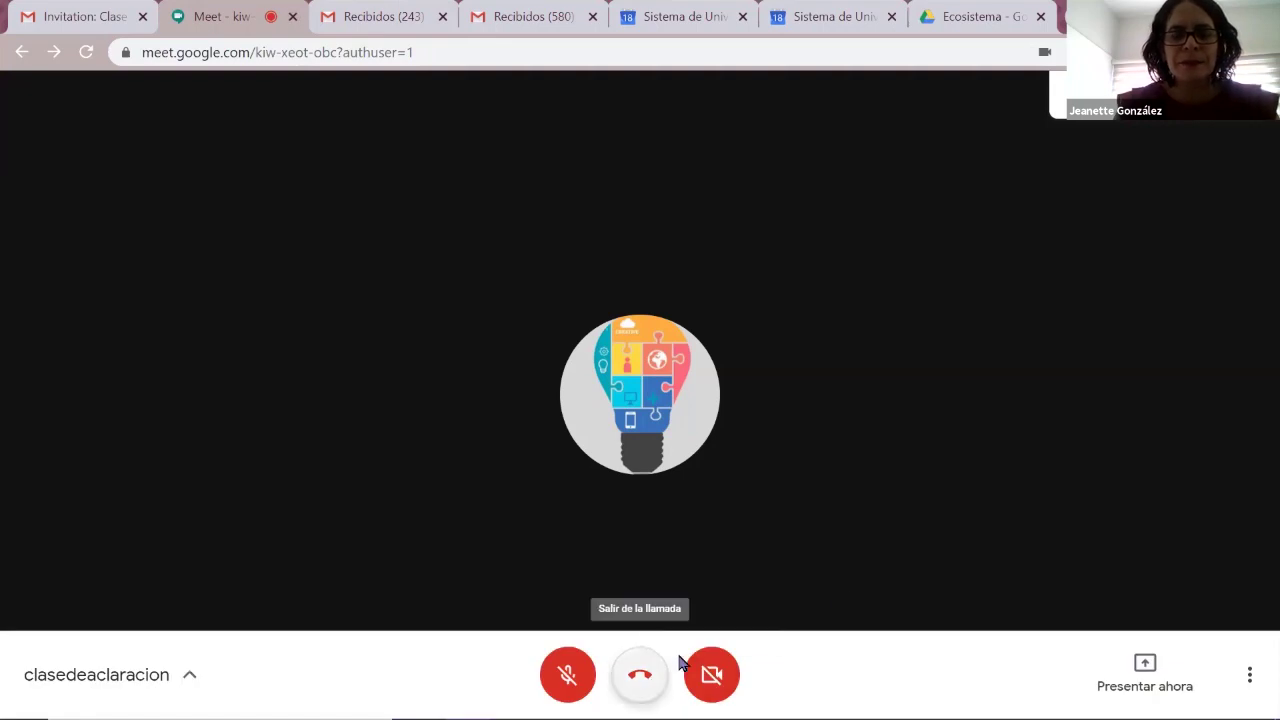
- Leave the Meet call and bring up the open Gmail inbox
{"action": "left_click", "coordinate": [641, 682]}
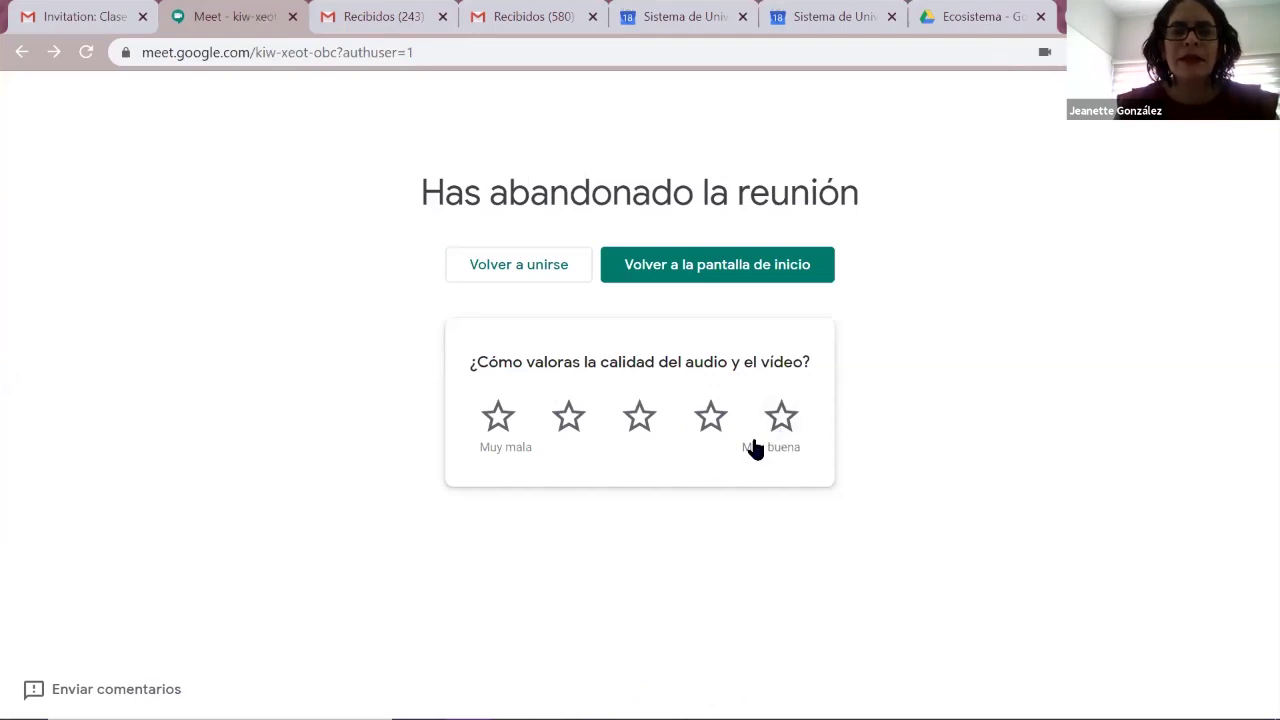
{"action": "left_click", "coordinate": [103, 20]}
{"action": "left_click", "coordinate": [143, 17]}
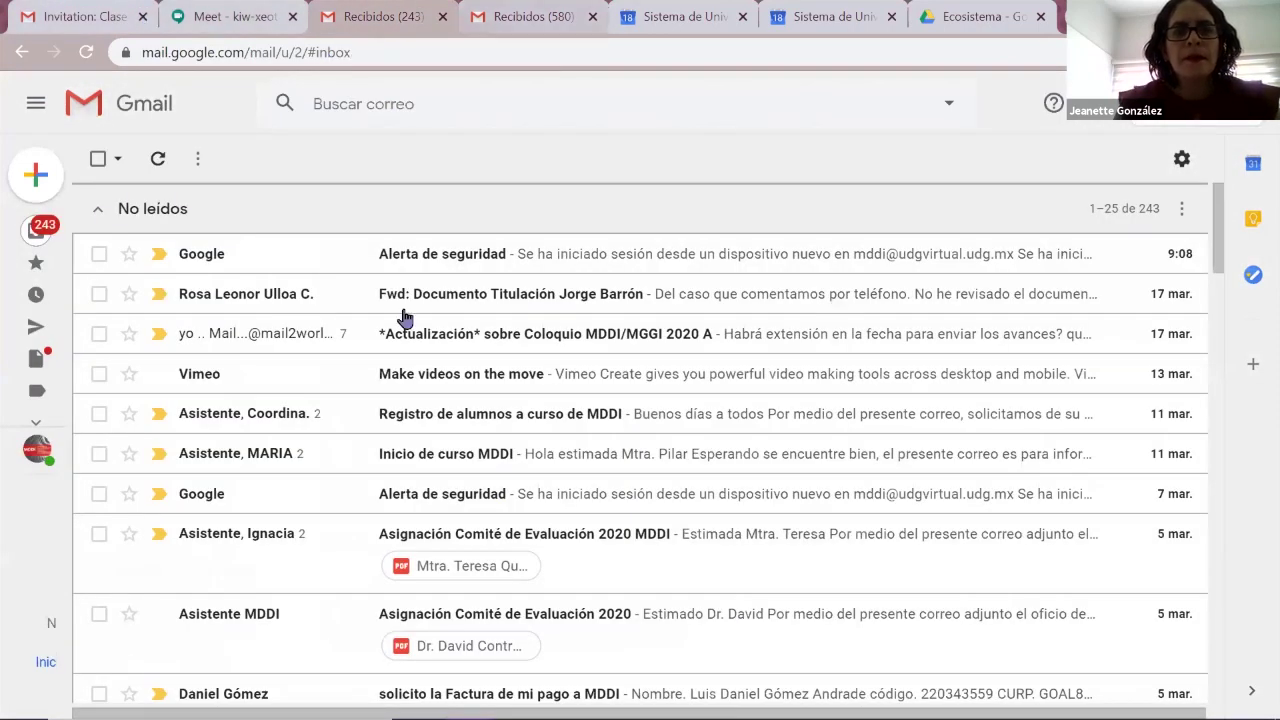
- Switch to the PowerPoint slideshow and look back through the Meet slides to "Ajustar cámara, altavoces y micrófono"
{"action": "key", "text": "ctrl+Tab"}
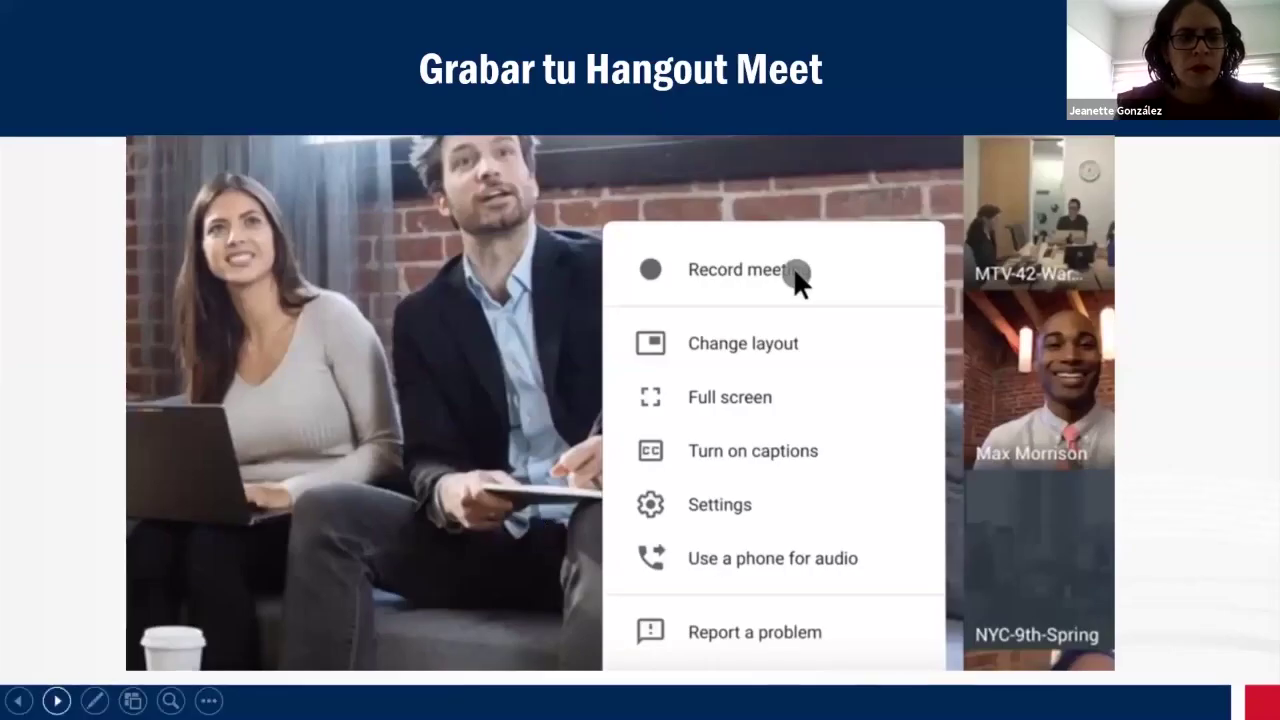
{"action": "left_click", "coordinate": [56, 700]}
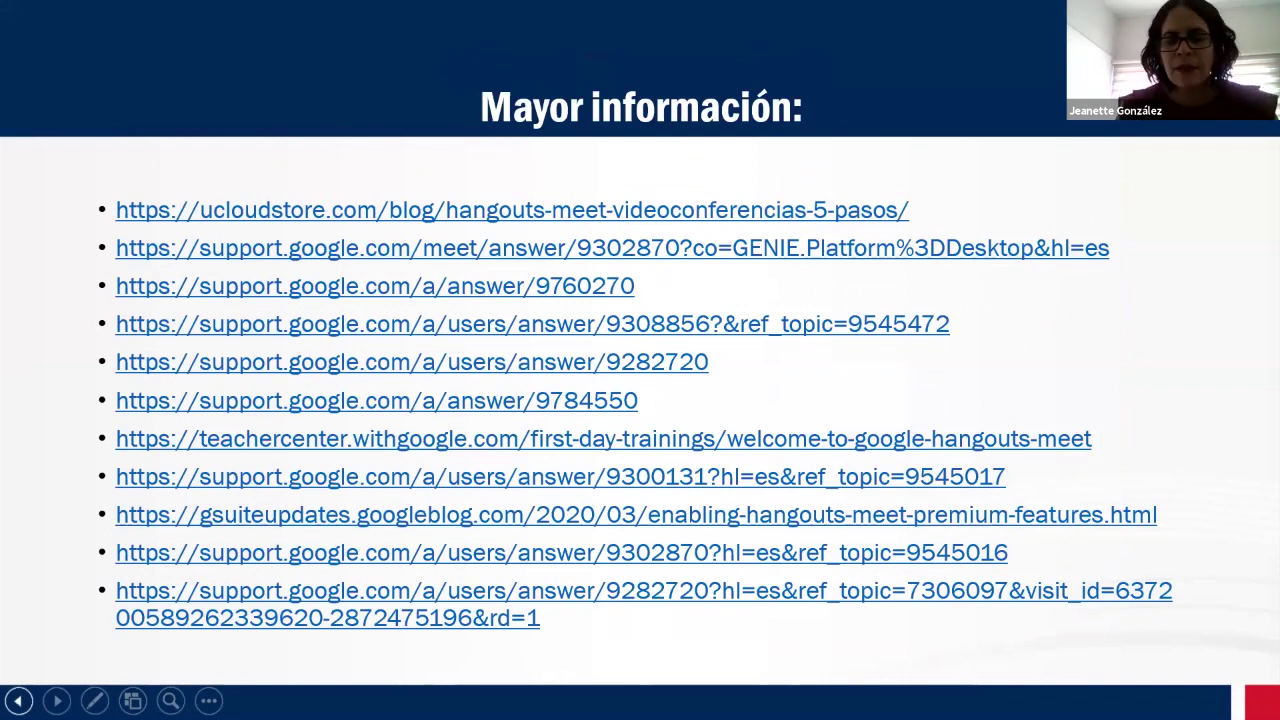
{"action": "left_click", "coordinate": [18, 700]}
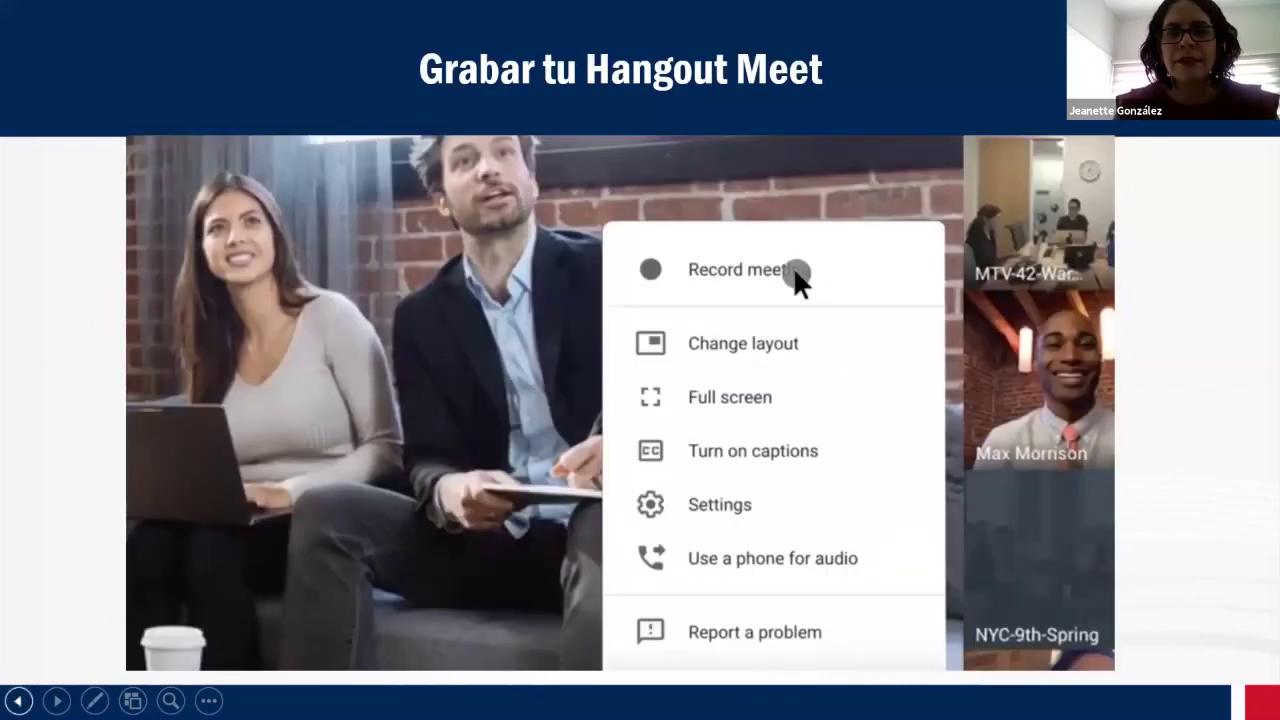
{"action": "key", "text": "Right"}
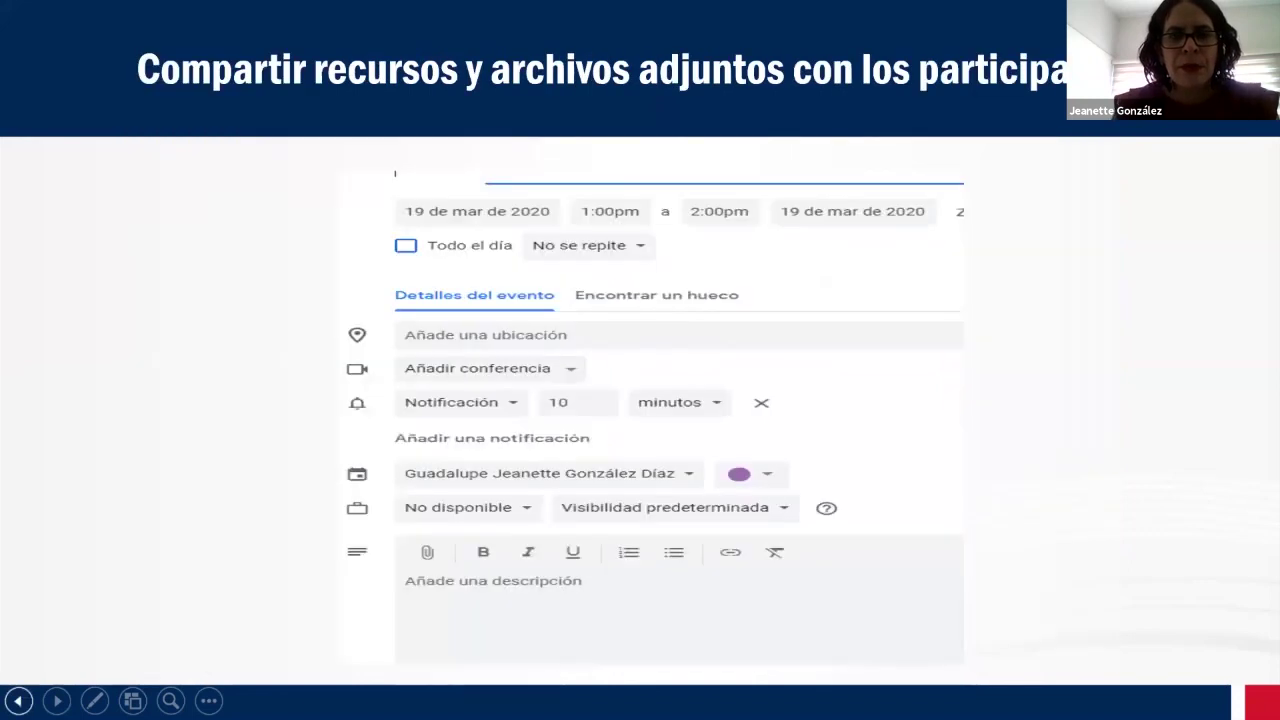
{"action": "key", "text": "Right"}
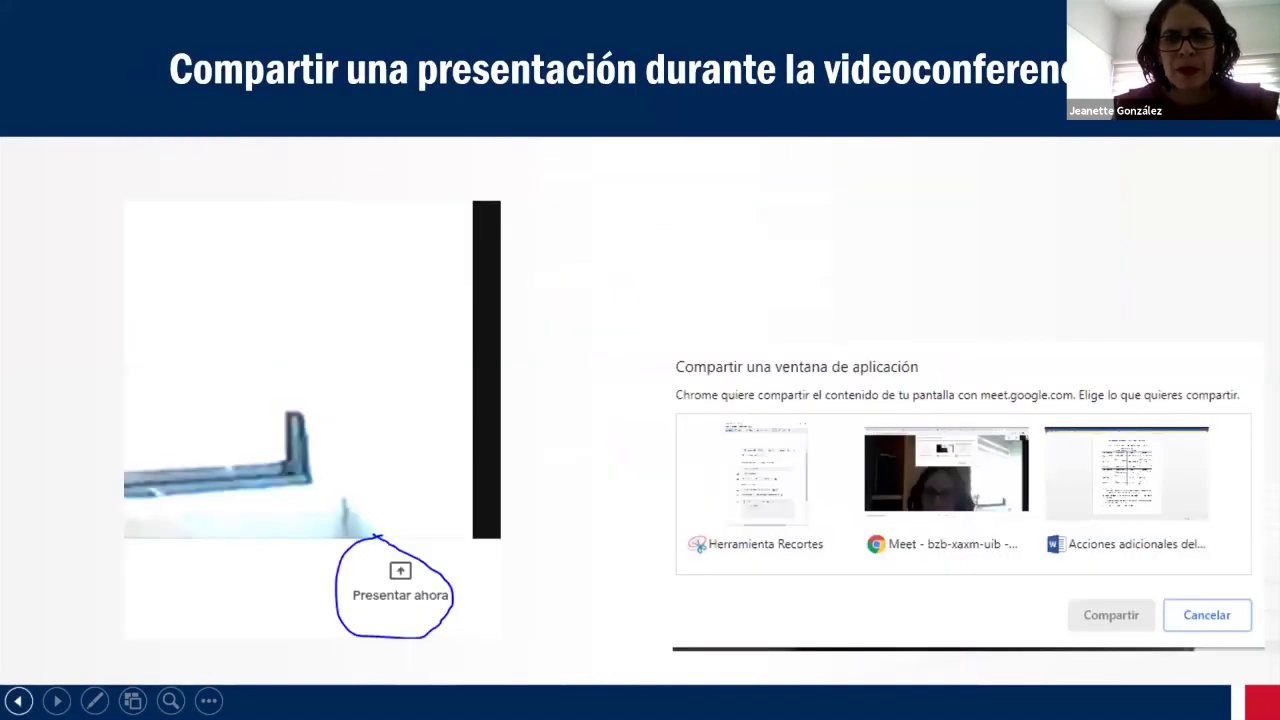
{"action": "key", "text": "Right"}
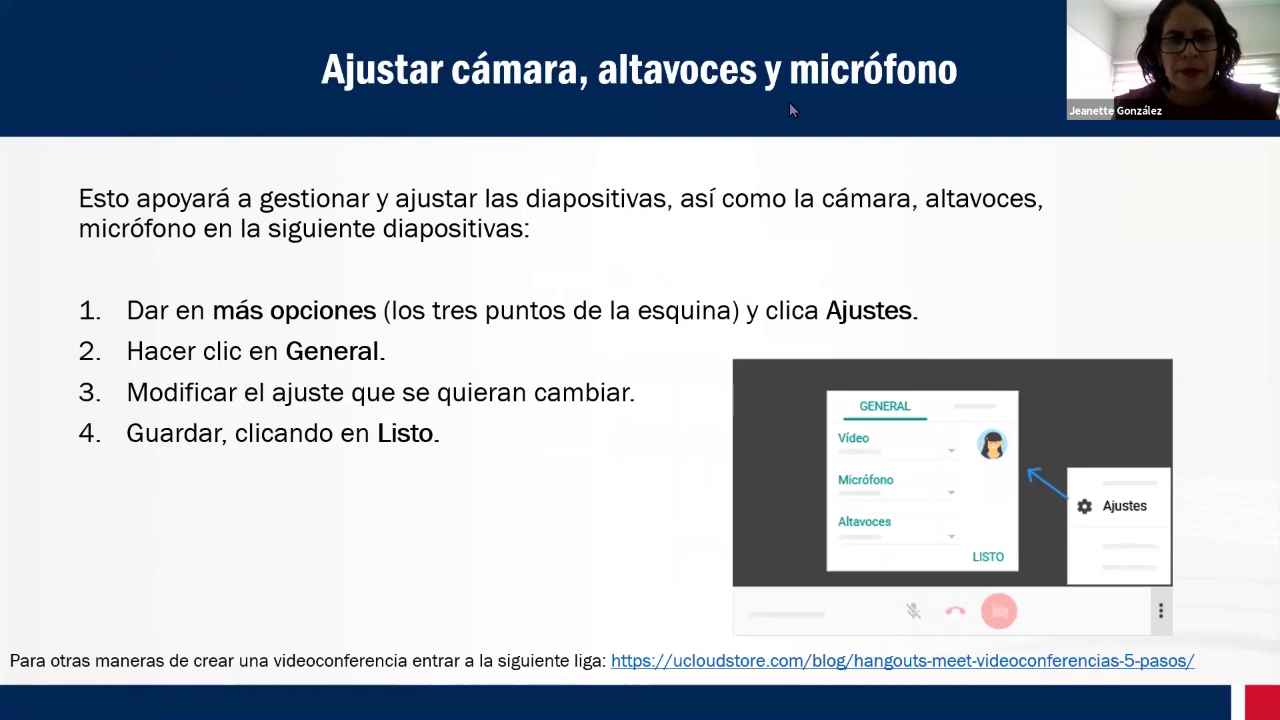
- Switch back to the browser, check the Gmail chat contacts, and rejoin the clasedeaclaracion meeting with the camera off
{"action": "key", "text": "alt+Tab"}
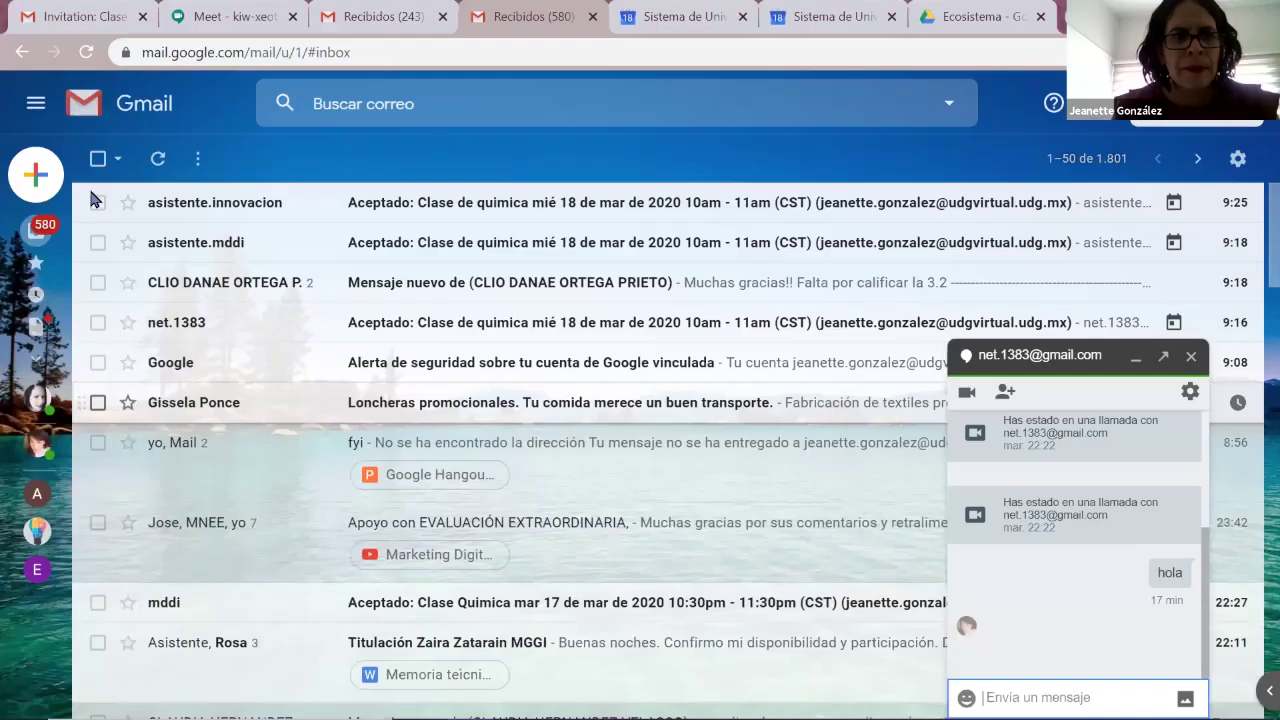
{"action": "mouse_move", "coordinate": [42, 404]}
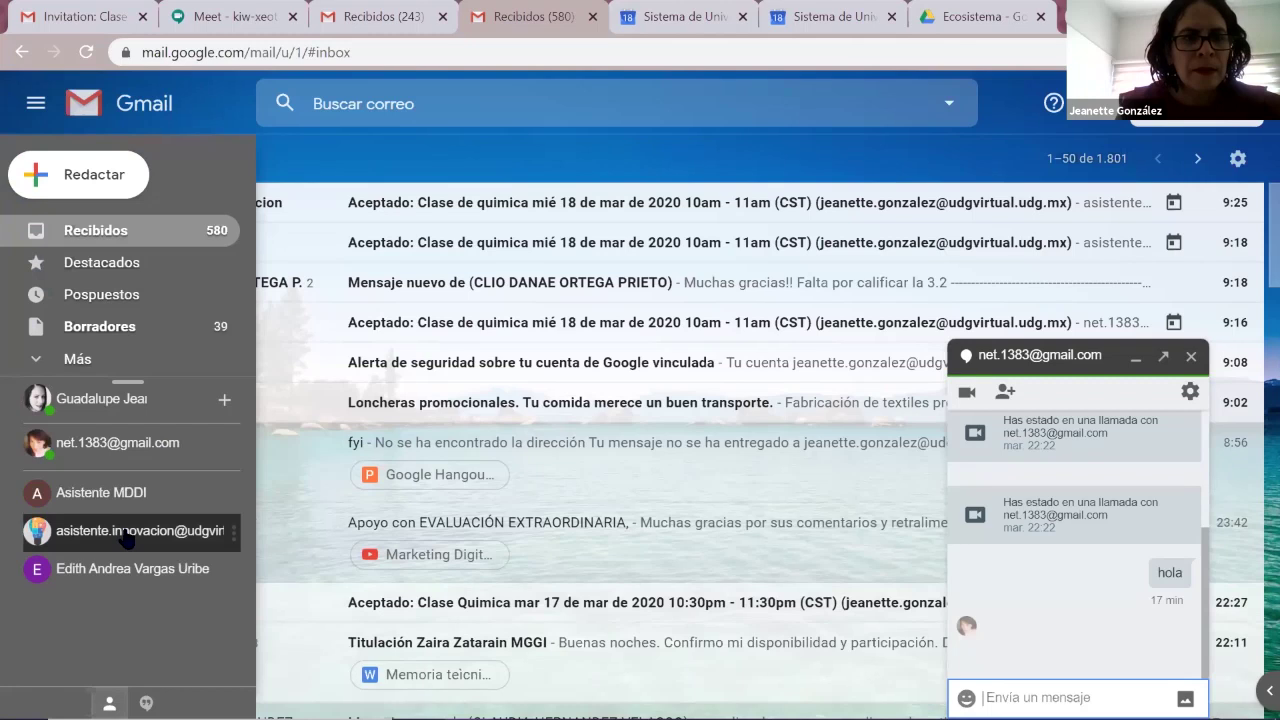
{"action": "left_click", "coordinate": [225, 16]}
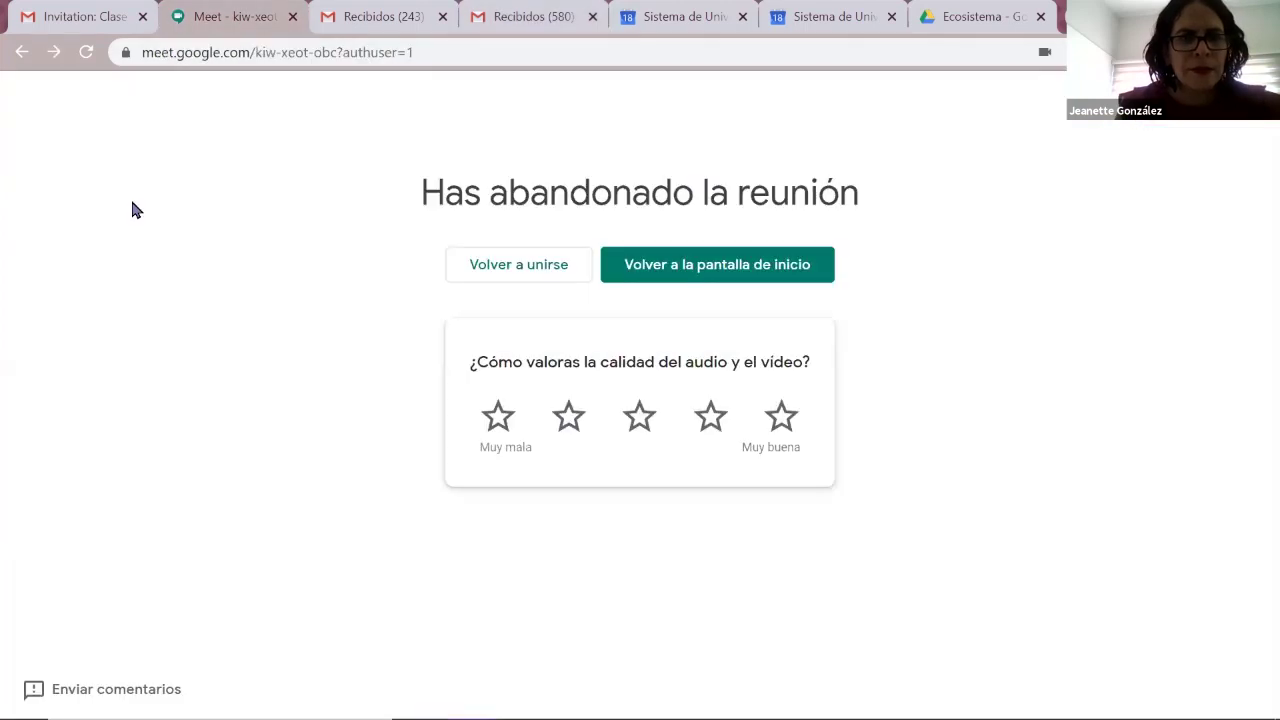
{"action": "left_click", "coordinate": [537, 268]}
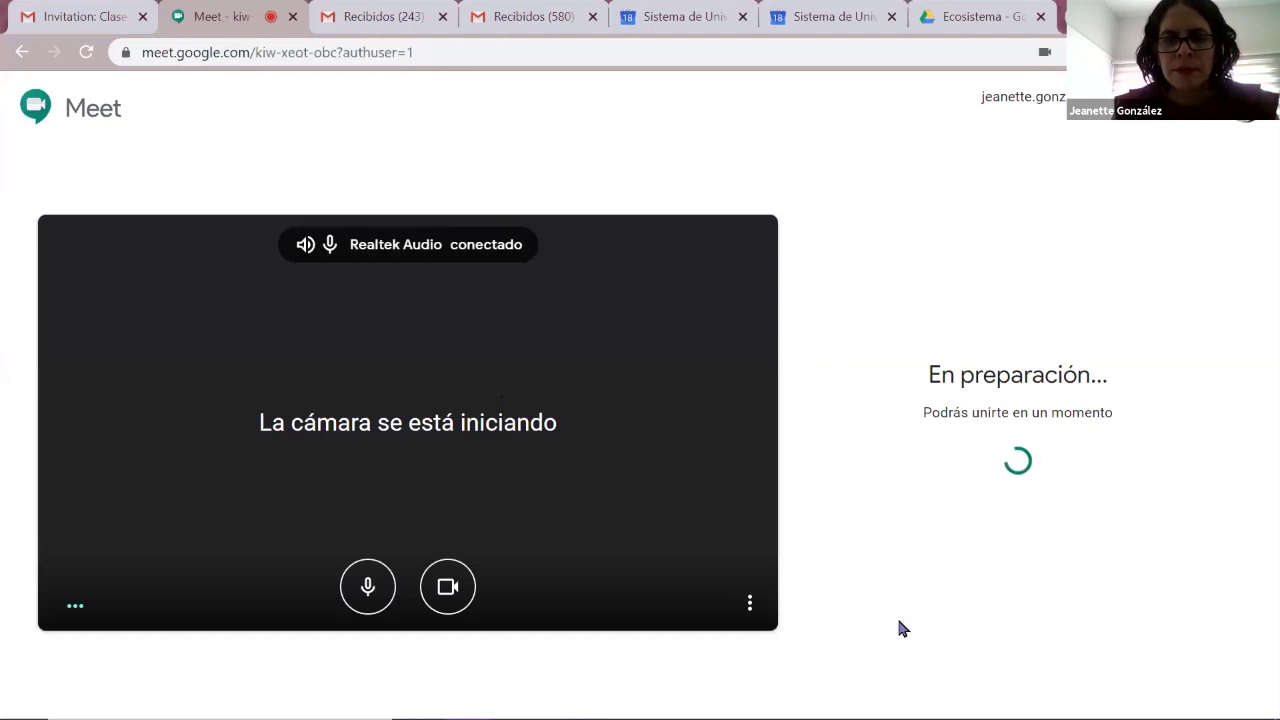
{"action": "left_click", "coordinate": [981, 432]}
{"action": "key", "text": "ctrl+e"}
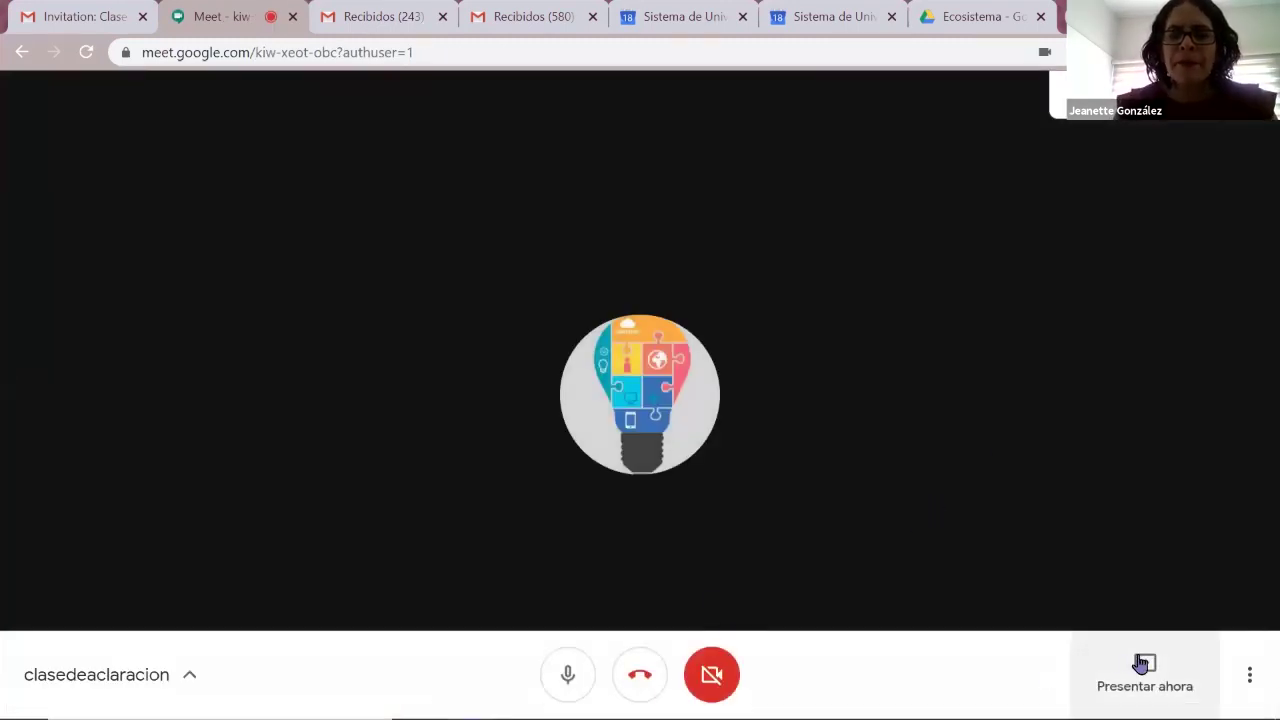
- Present the PowerPoint slideshow window to the call participants, and stop sharing it
{"action": "left_click", "coordinate": [1141, 664]}
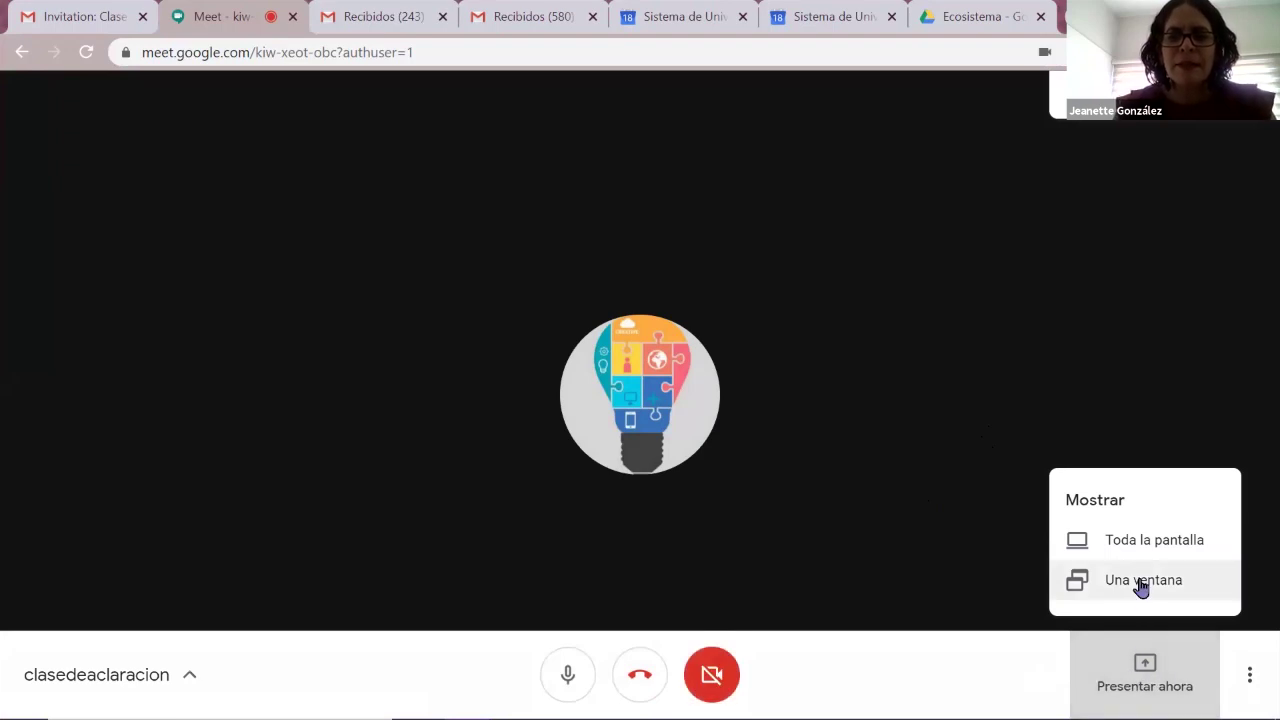
{"action": "left_click", "coordinate": [1141, 583]}
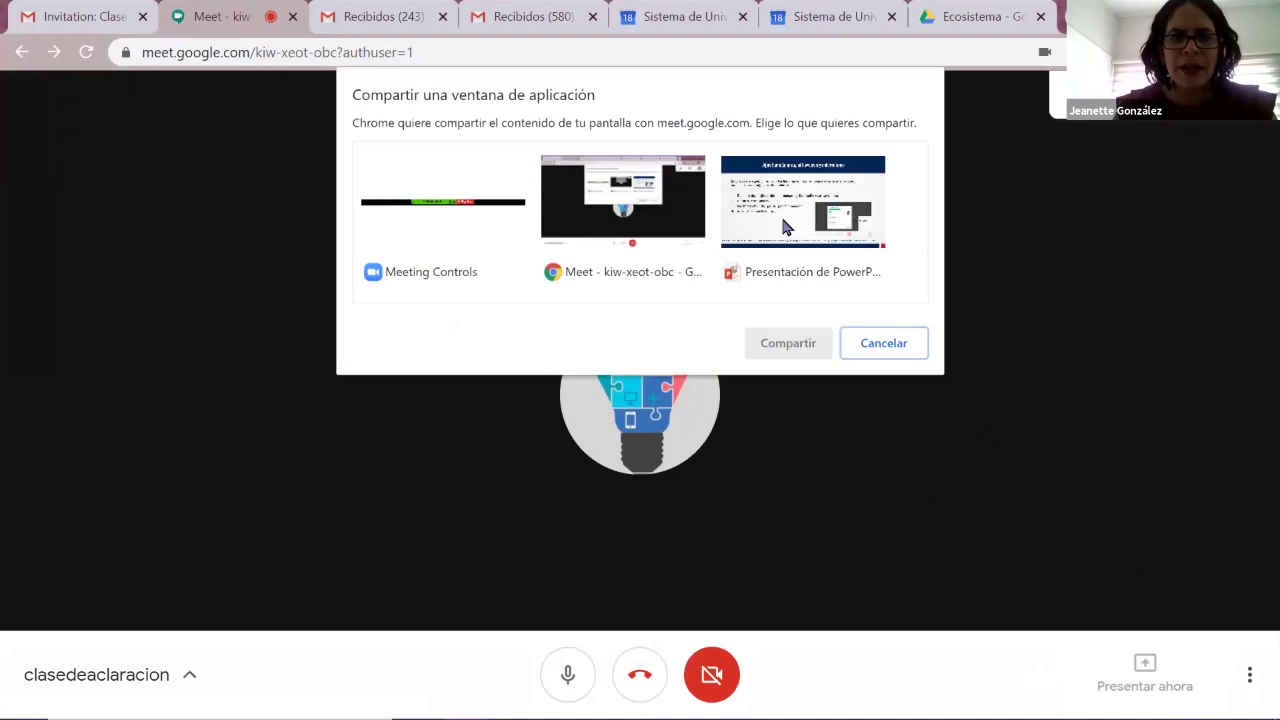
{"action": "left_click", "coordinate": [768, 220]}
{"action": "key", "text": "Return"}
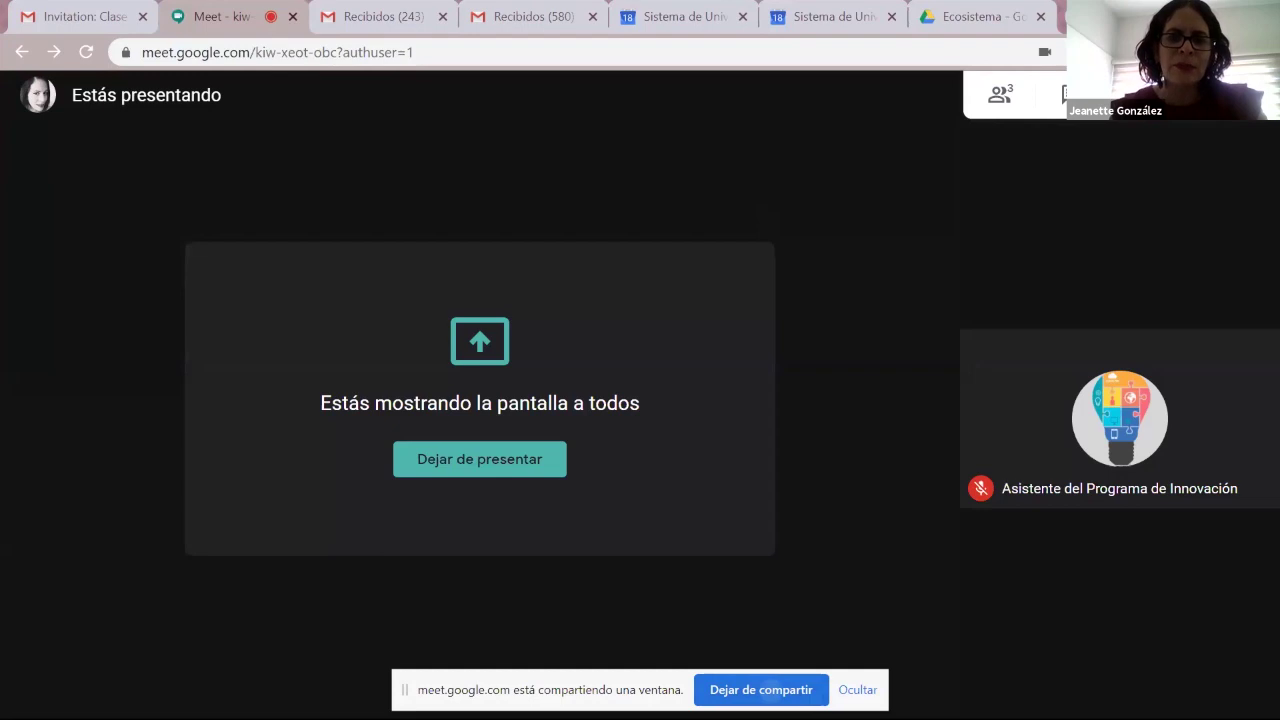
{"action": "left_click", "coordinate": [761, 690]}
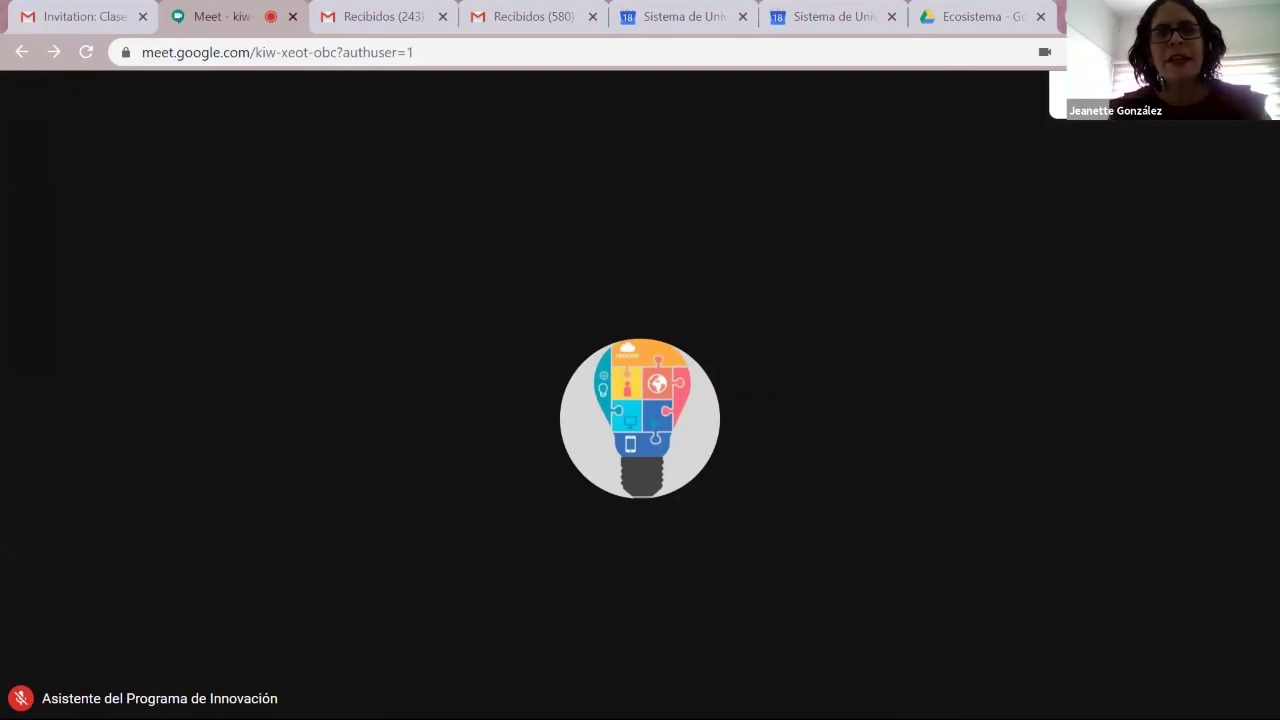
- Demonstrate muting and unmuting the microphone and switching the camera on and off, and leave the call
{"action": "mouse_move", "coordinate": [693, 506]}
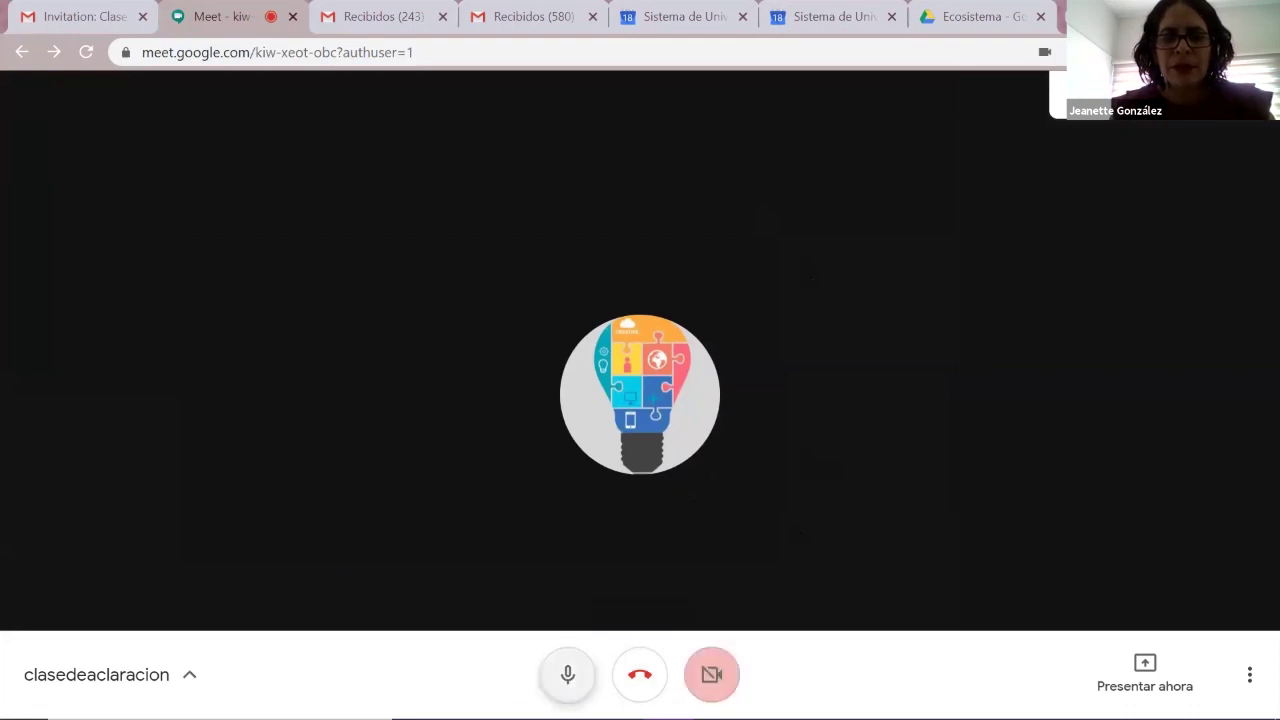
{"action": "key", "text": "ctrl+d"}
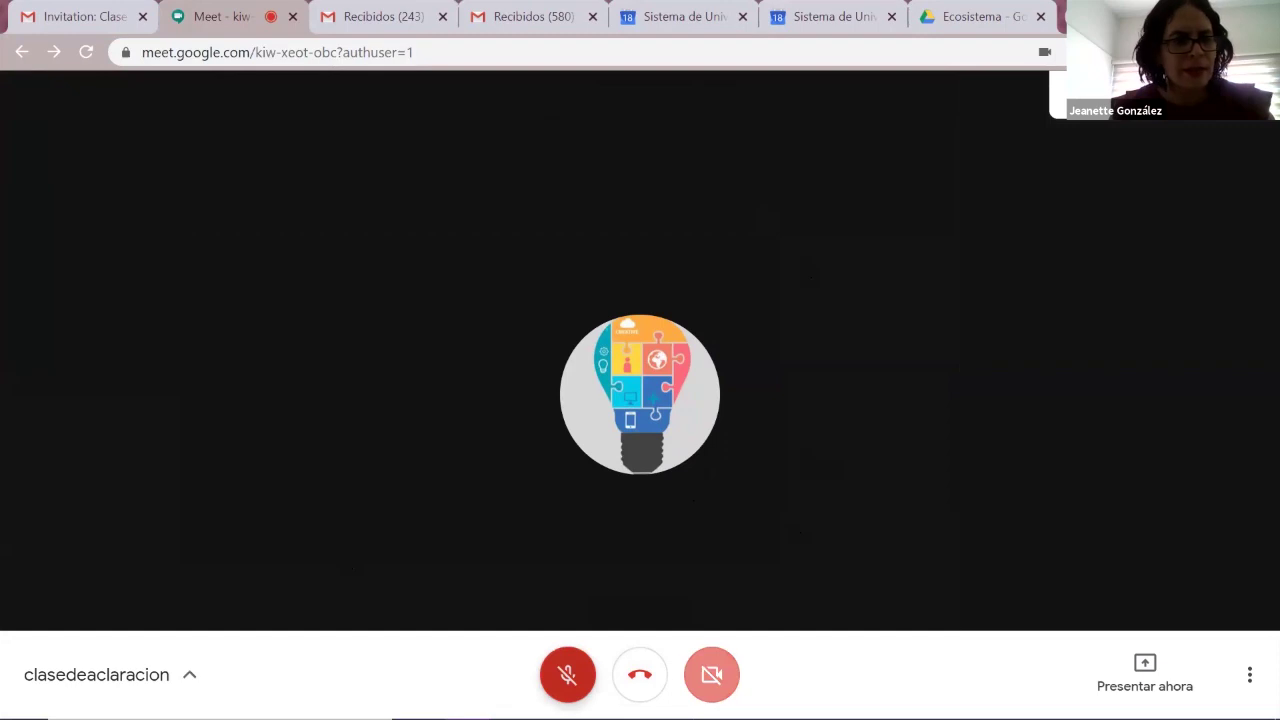
{"action": "key", "text": "ctrl+d"}
{"action": "left_click", "coordinate": [714, 686]}
{"action": "left_click", "coordinate": [714, 680]}
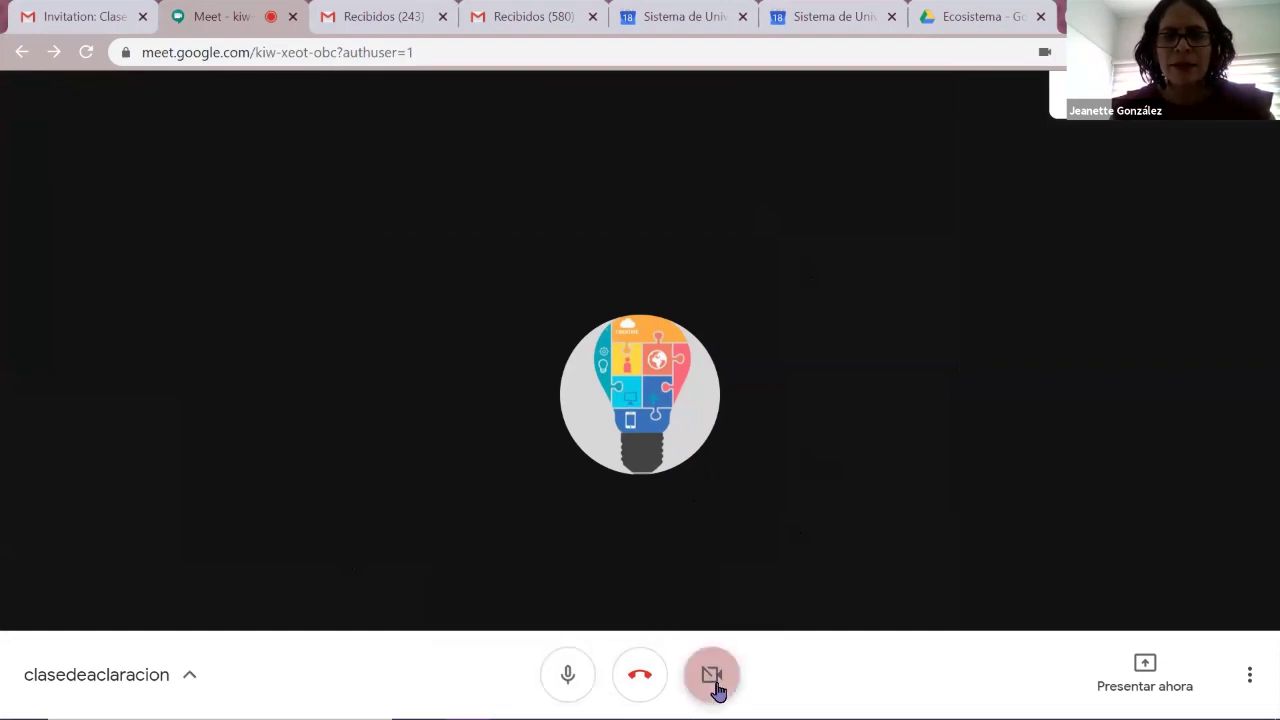
{"action": "left_click", "coordinate": [714, 684]}
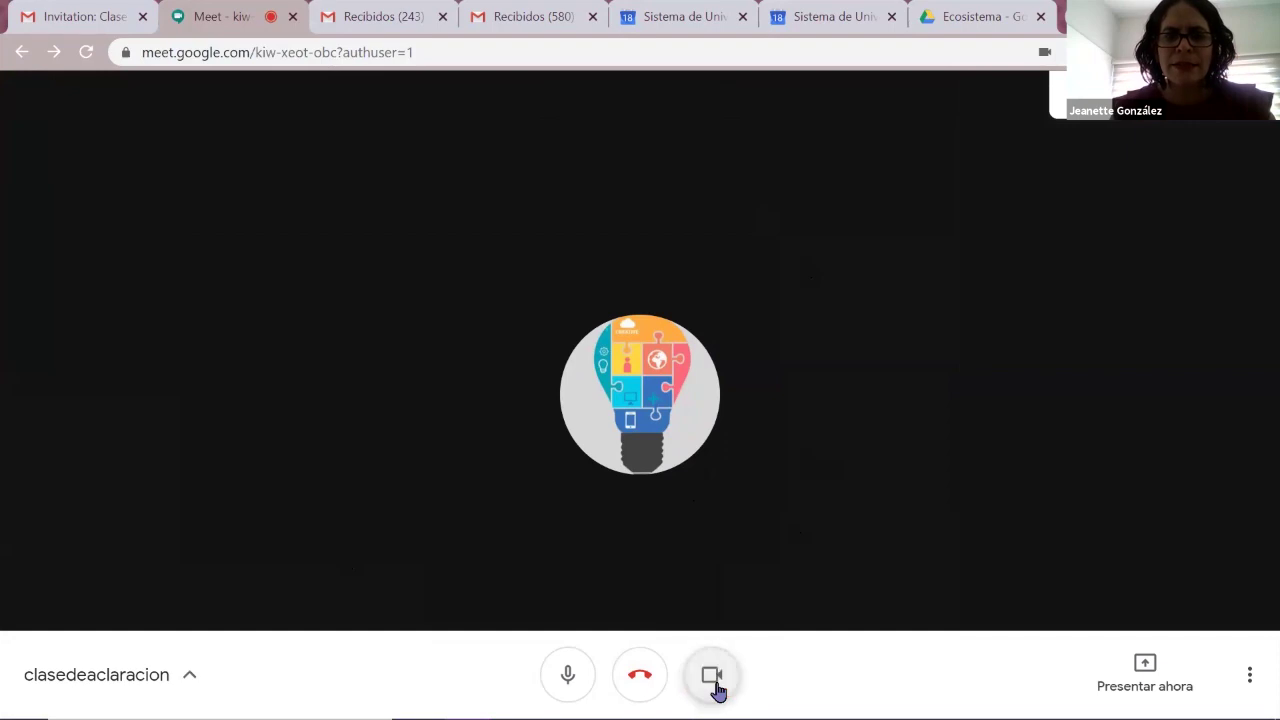
{"action": "key", "text": "ctrl+e"}
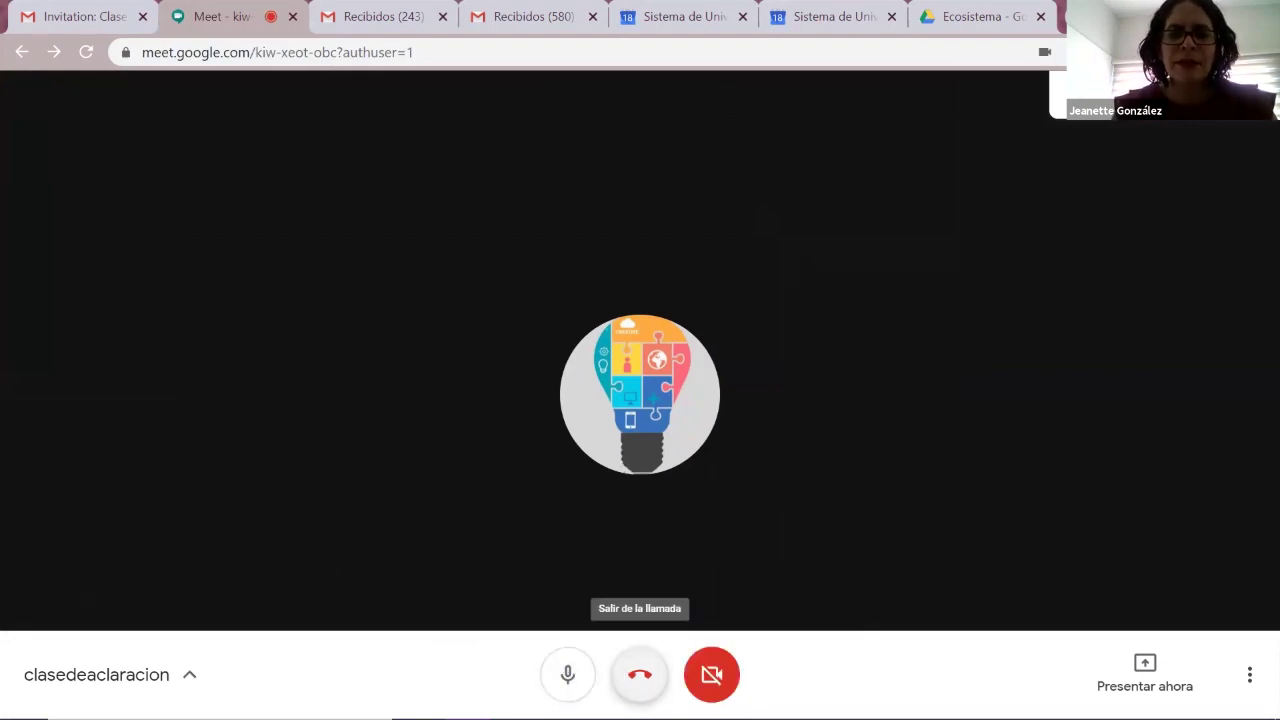
{"action": "left_click", "coordinate": [640, 674]}
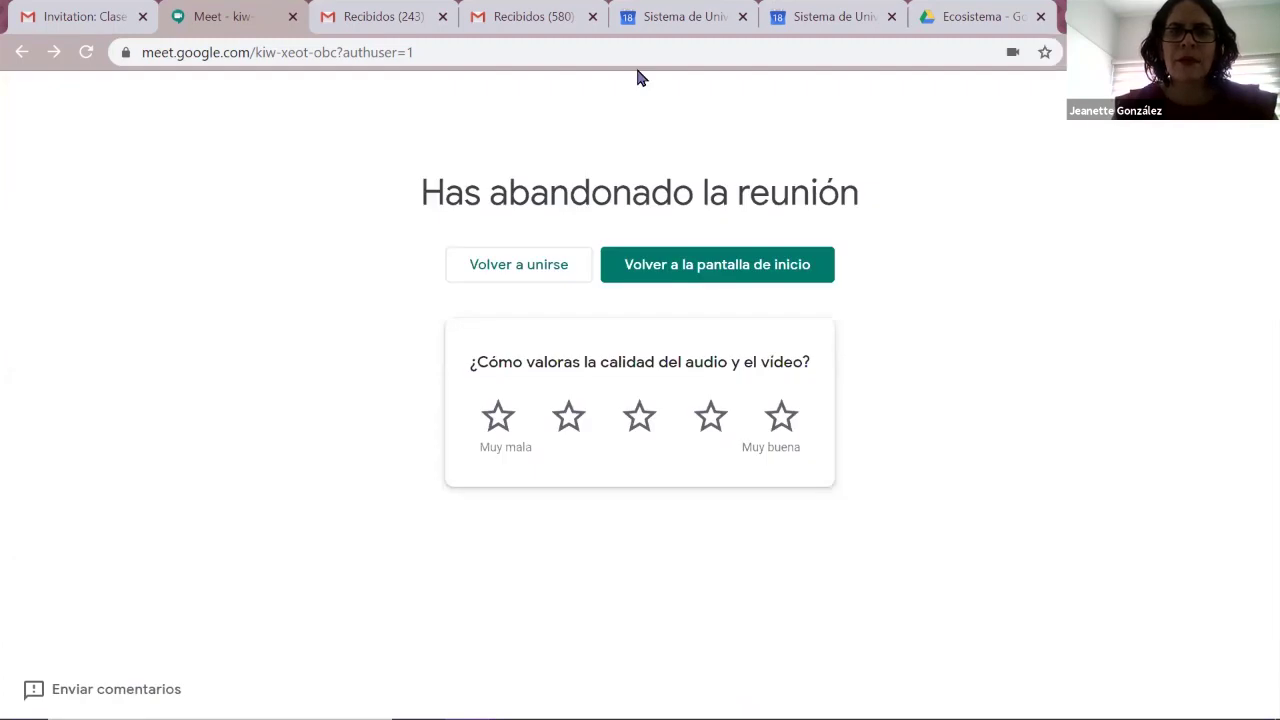
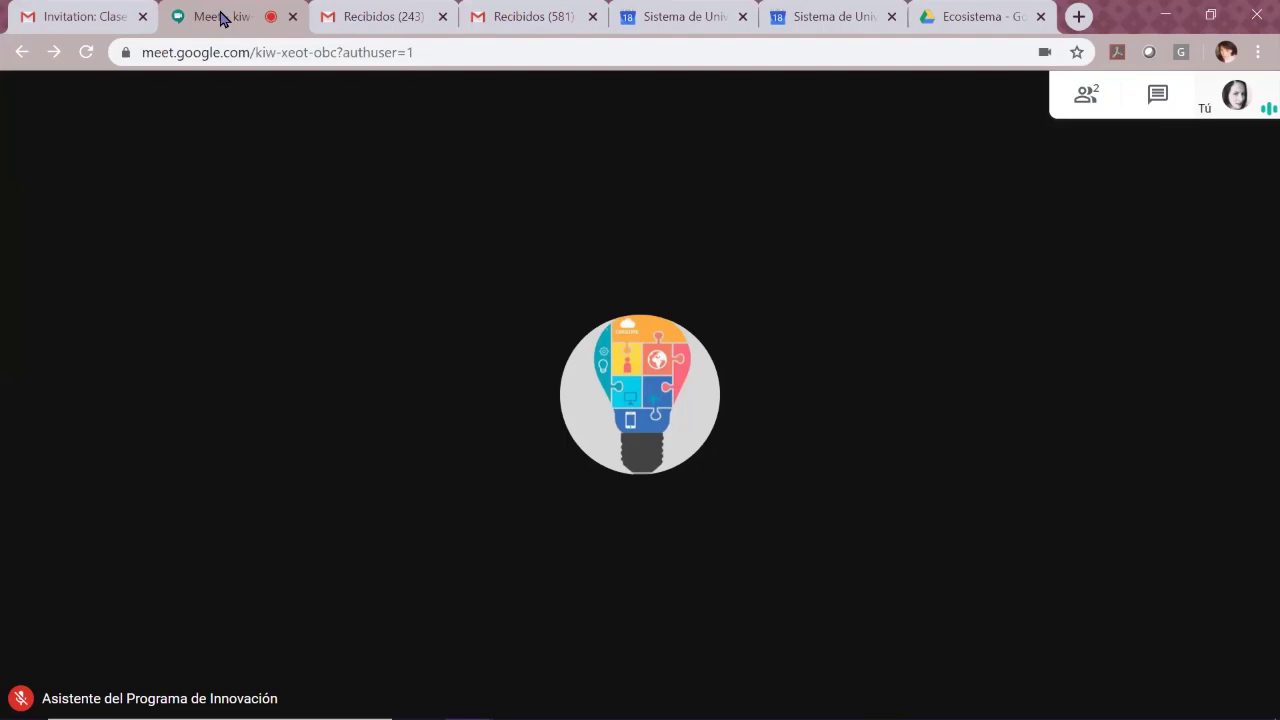
- Go from the Meet call to the MDDI account's Gmail inbox and open that account's Google Drive
{"action": "key", "text": "ctrl+Tab"}
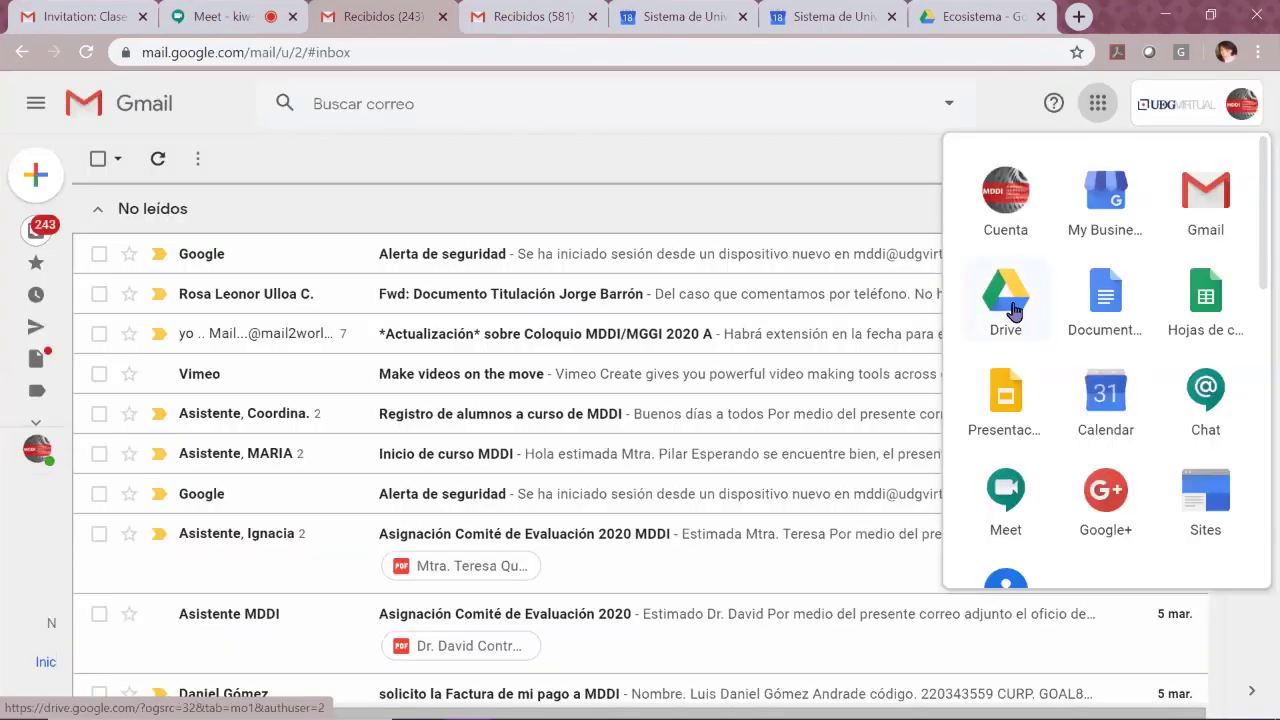
{"action": "left_click", "coordinate": [752, 166]}
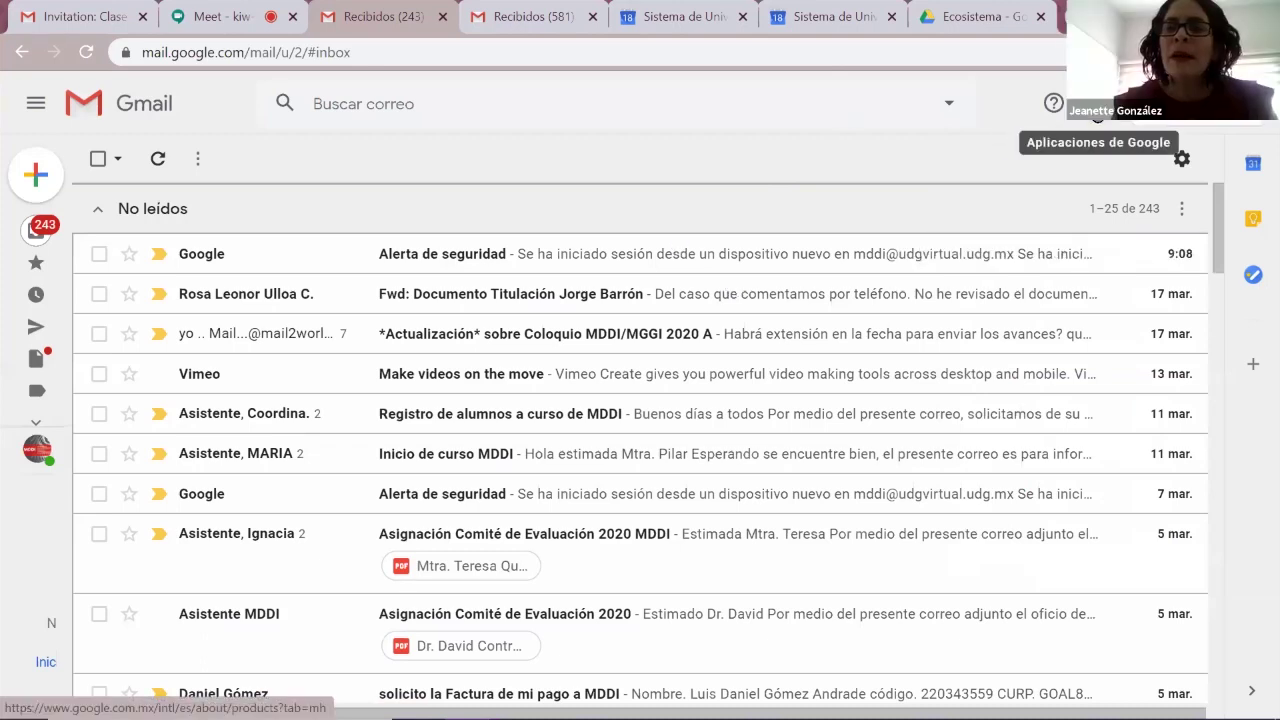
{"action": "left_click", "coordinate": [1097, 118]}
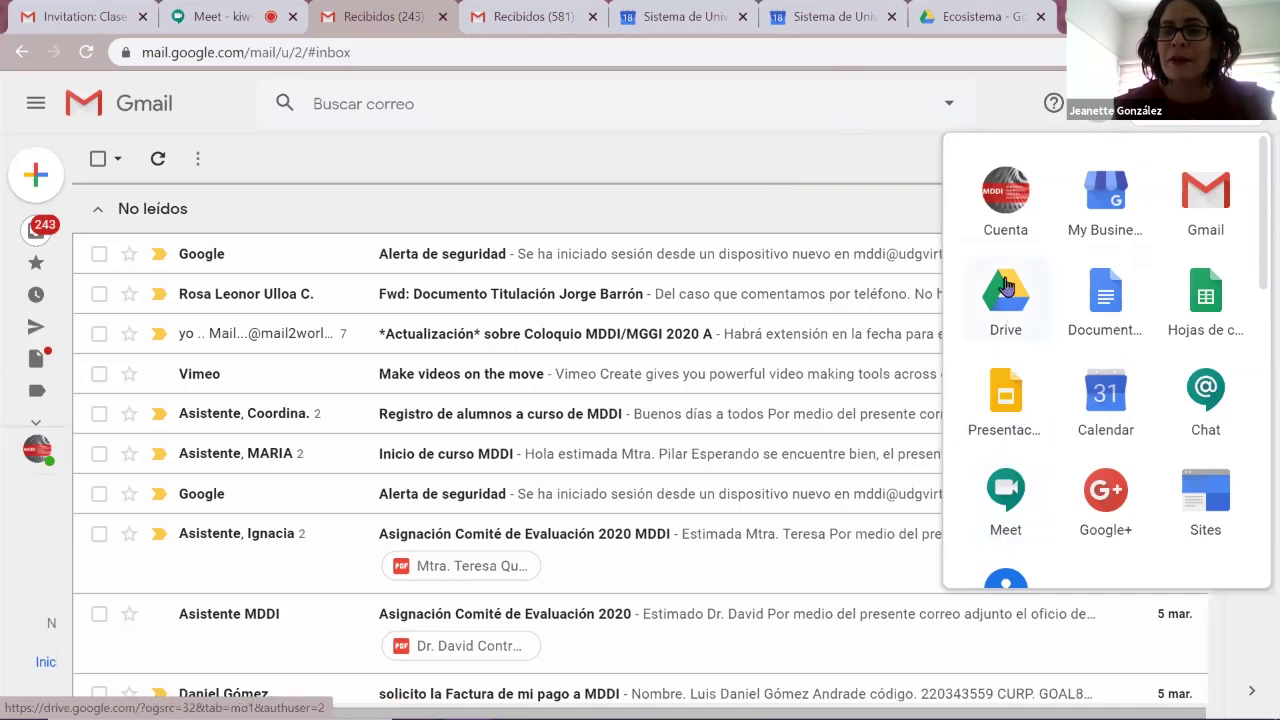
{"action": "left_click", "coordinate": [1011, 314]}
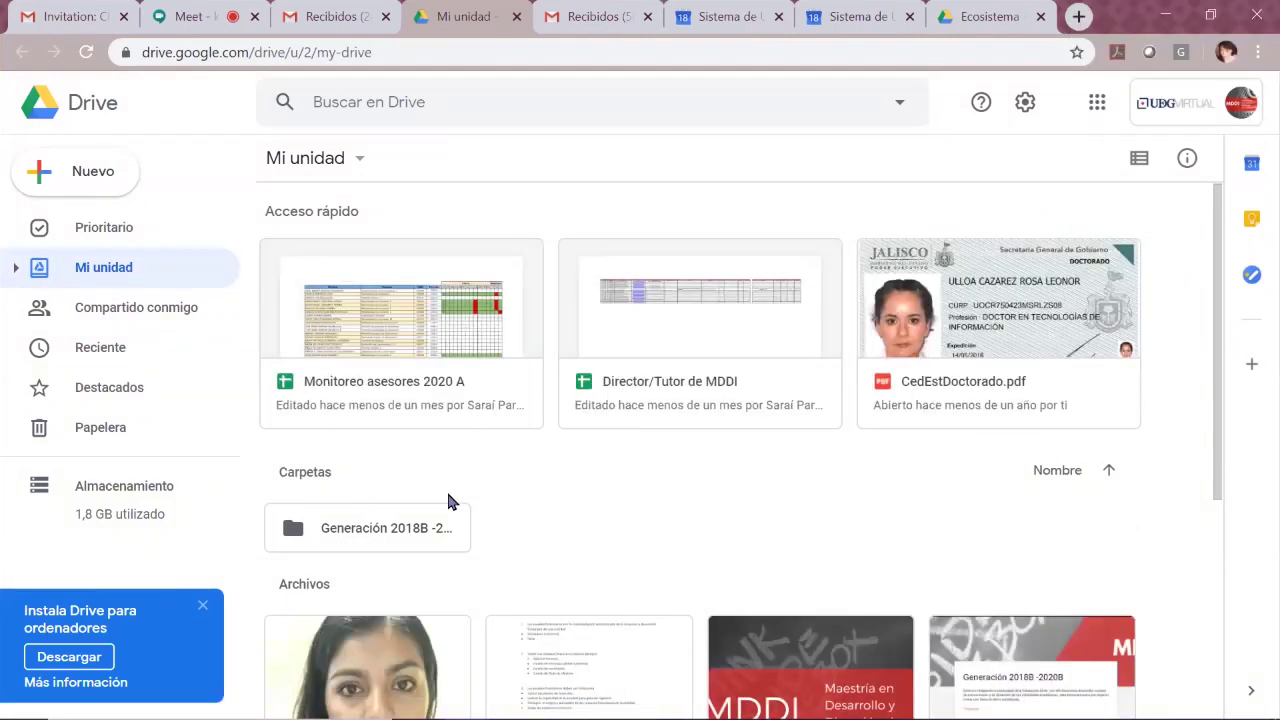
- Open the sharing options for the spreadsheet "Monitoreo asesores 2020 A" in My Drive
{"action": "double_click", "coordinate": [392, 371]}
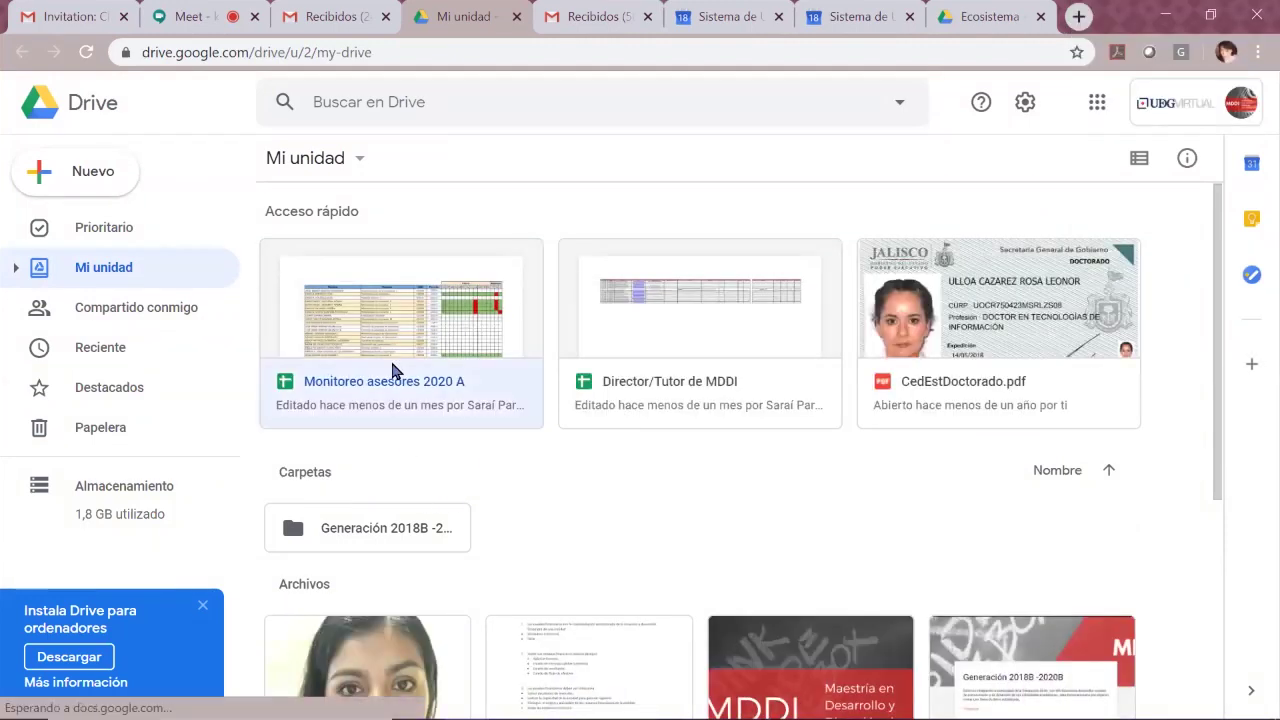
{"action": "right_click", "coordinate": [392, 371]}
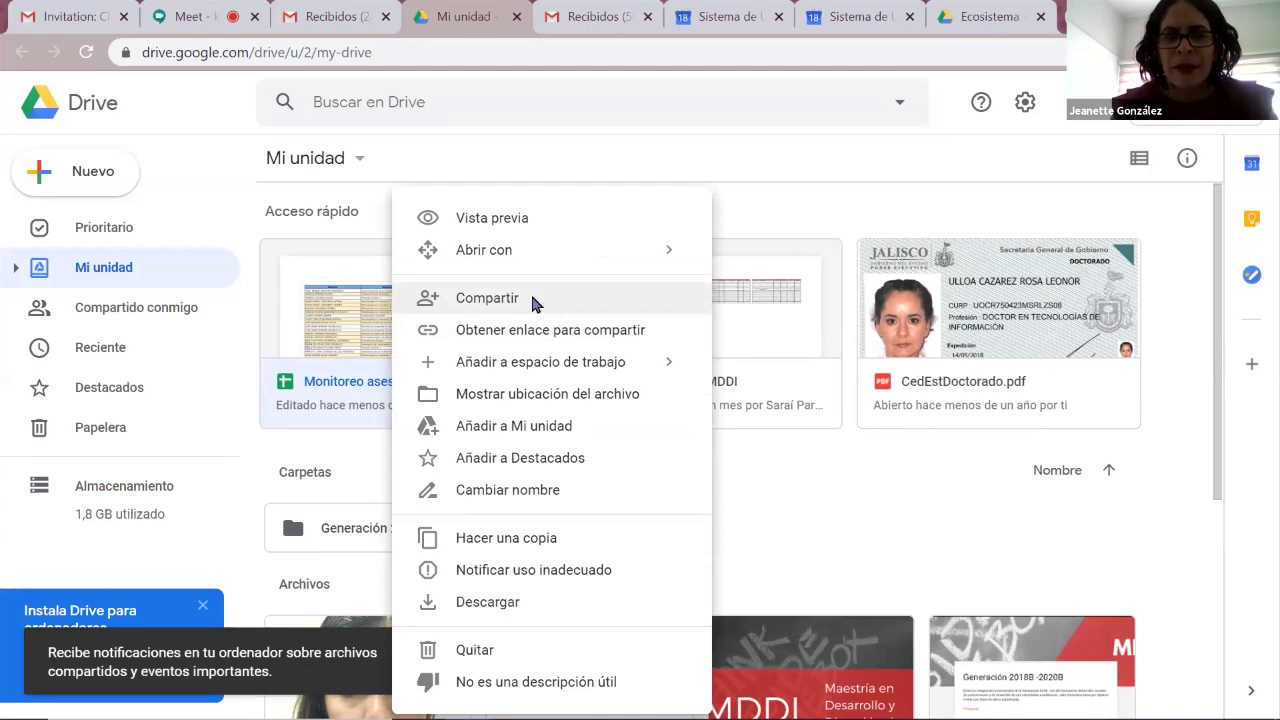
{"action": "left_click", "coordinate": [532, 300]}
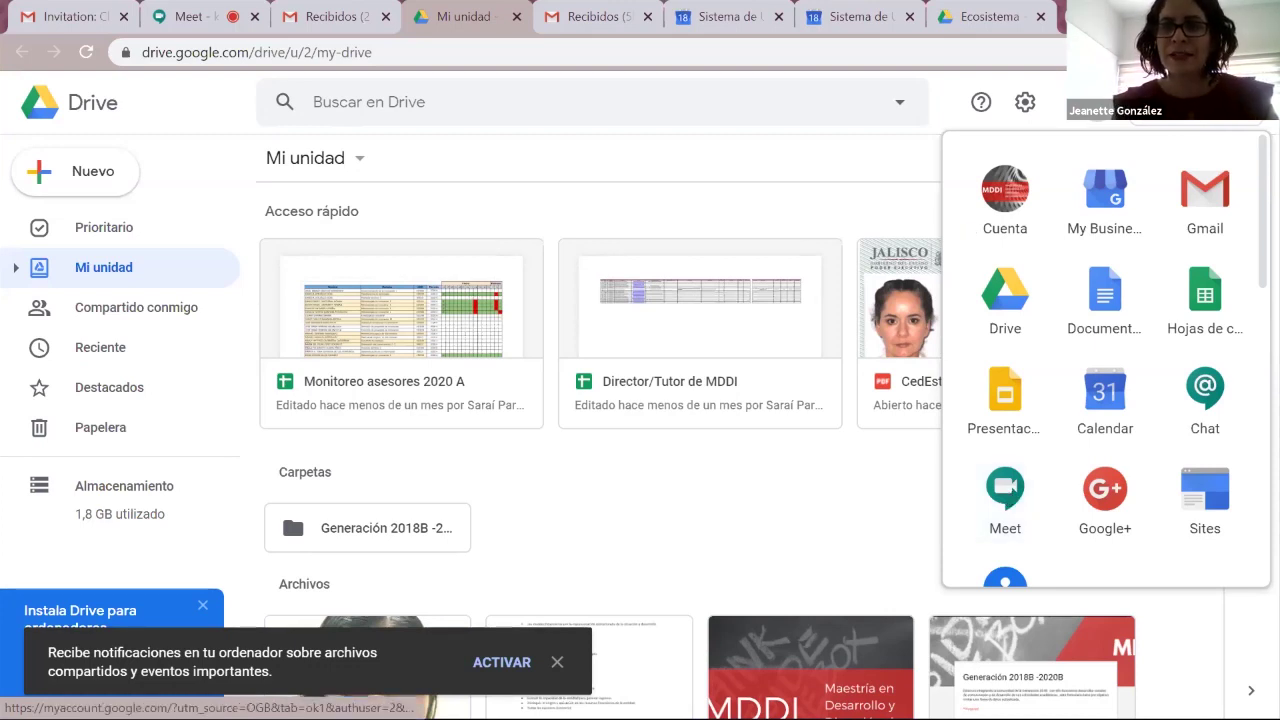
- Show the list of available Google apps from Drive and close it
{"action": "left_click", "coordinate": [1098, 102]}
{"action": "left_click", "coordinate": [1100, 104]}
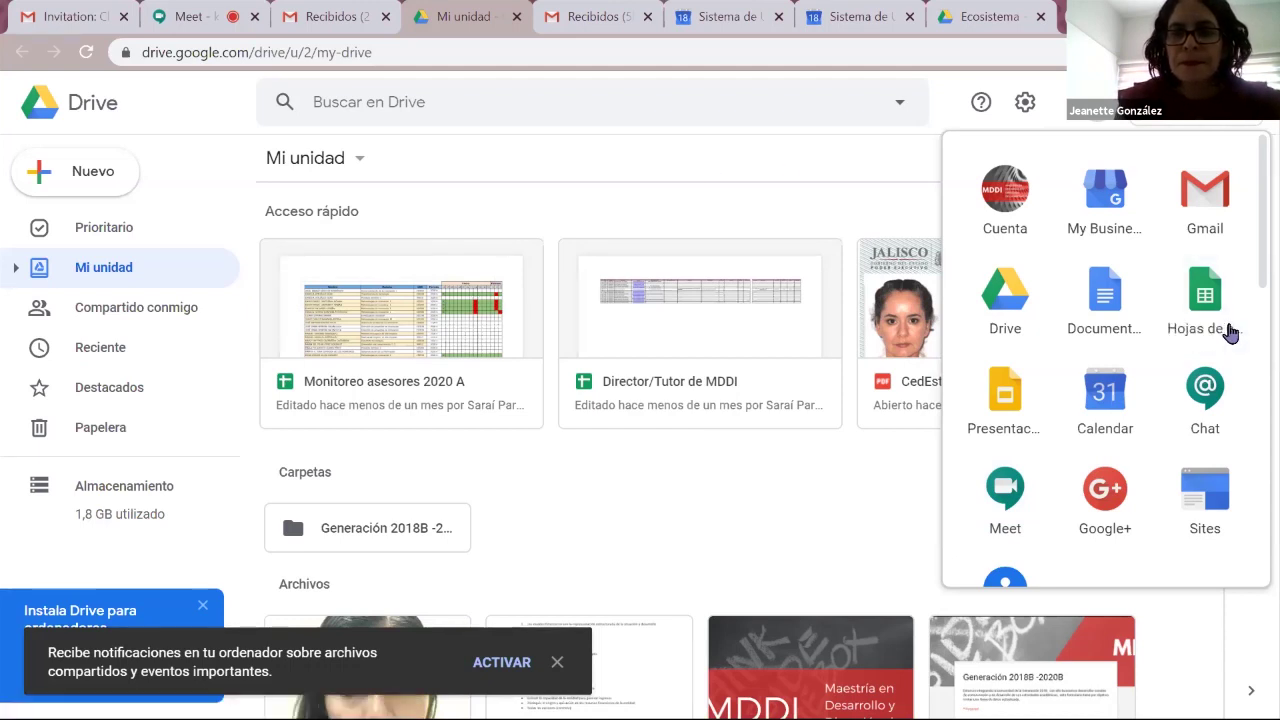
{"action": "left_click", "coordinate": [883, 568]}
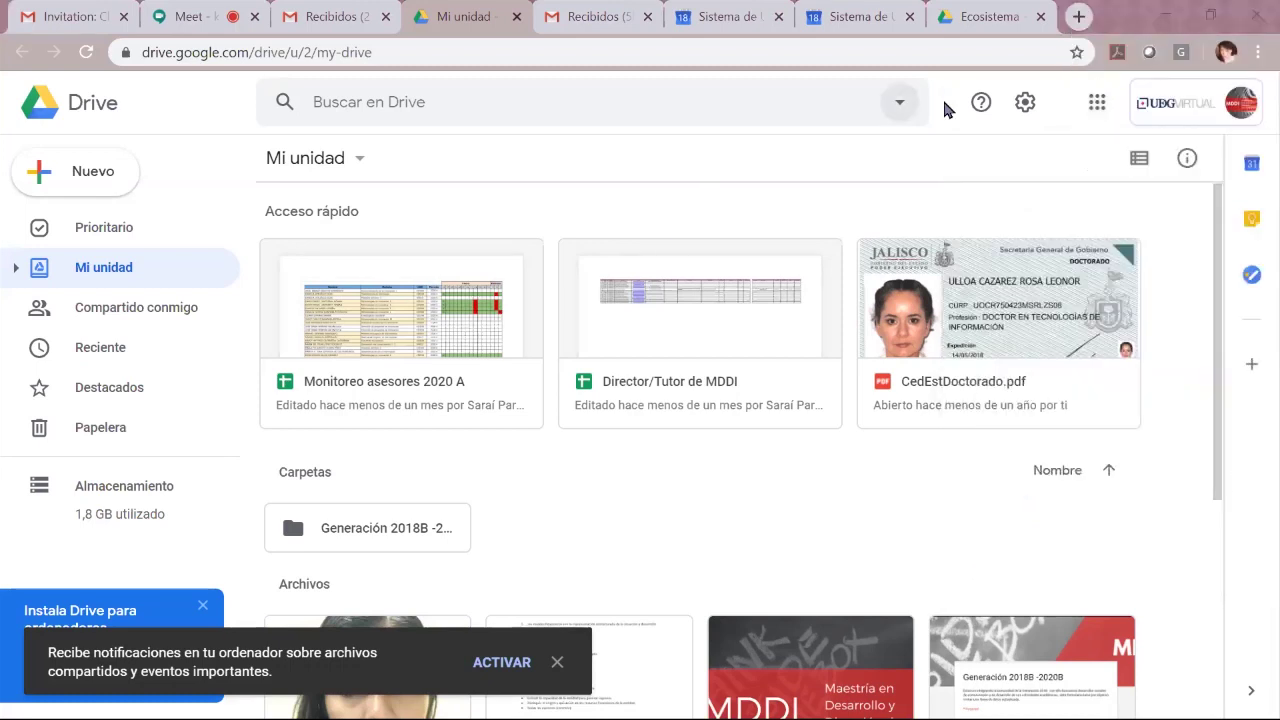